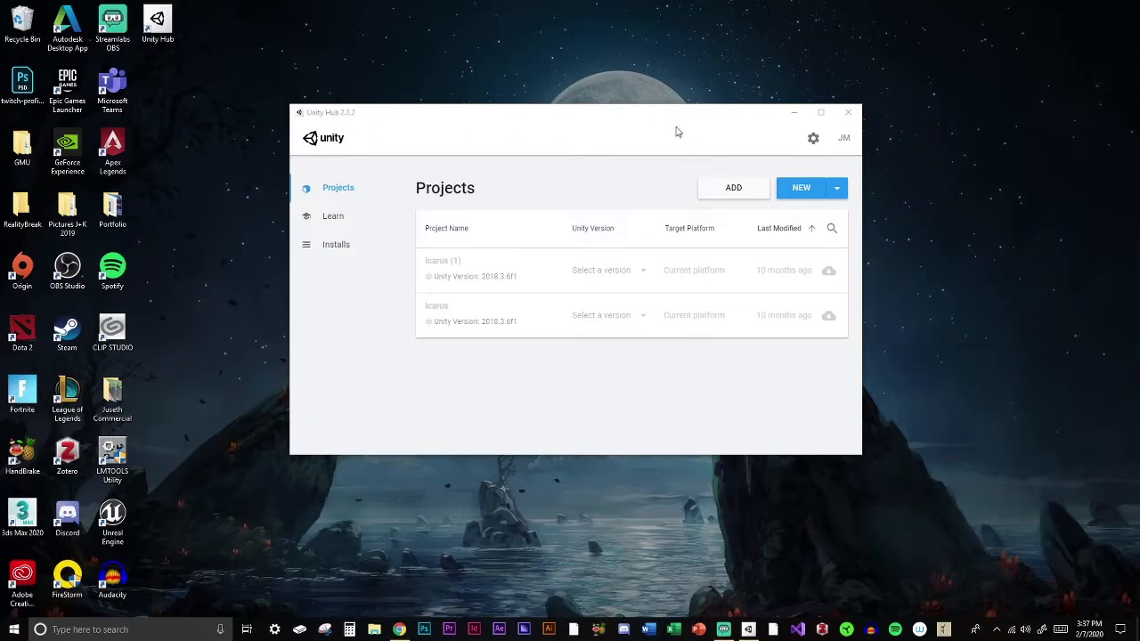
click(643, 272)
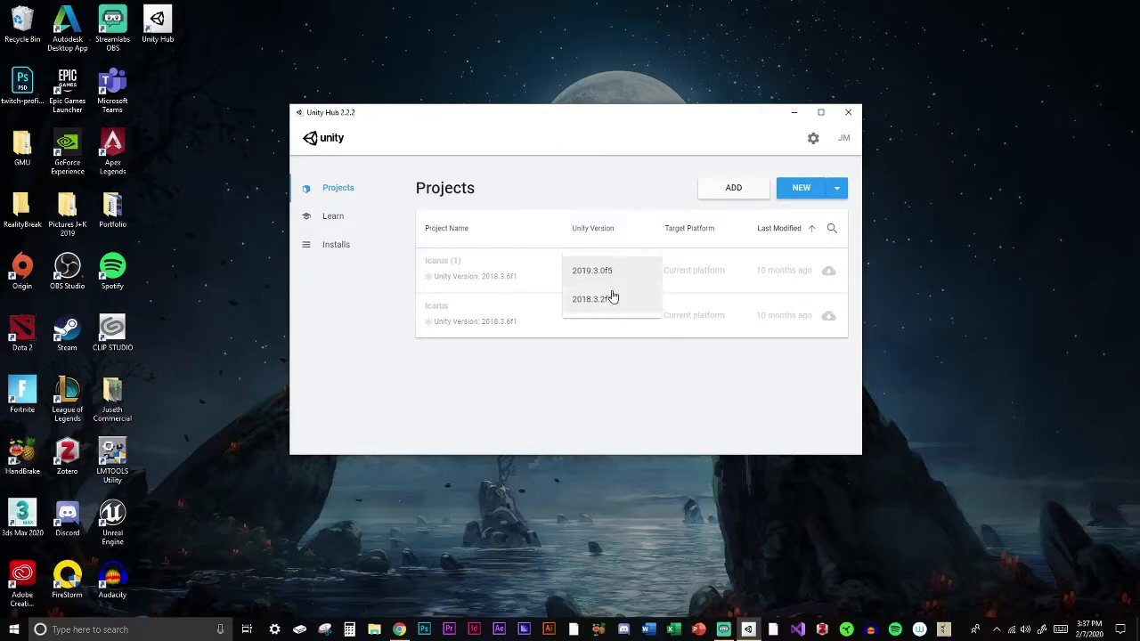
click(637, 189)
click(643, 271)
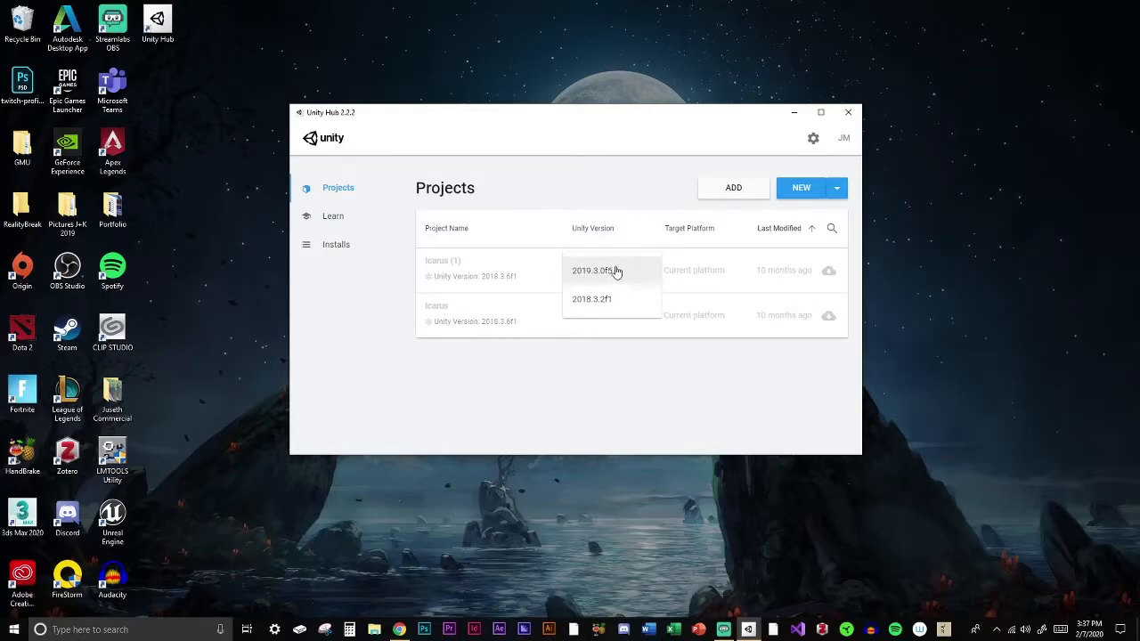
click(680, 195)
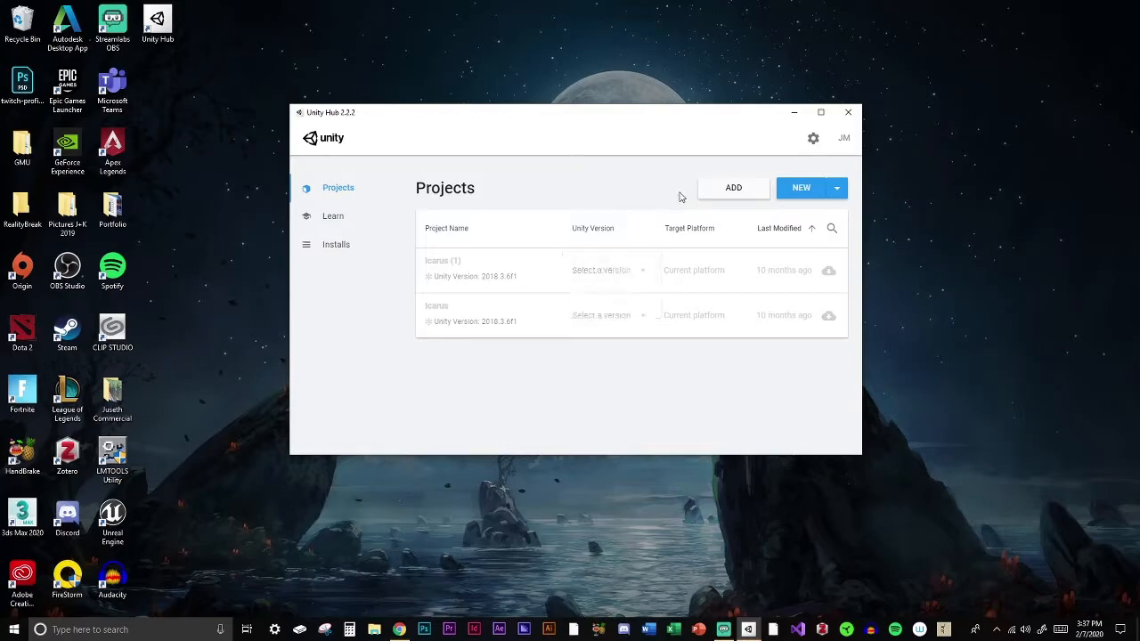
- Create a new 3D project named New Unity Project with Unity 2019.3.0f5
click(802, 191)
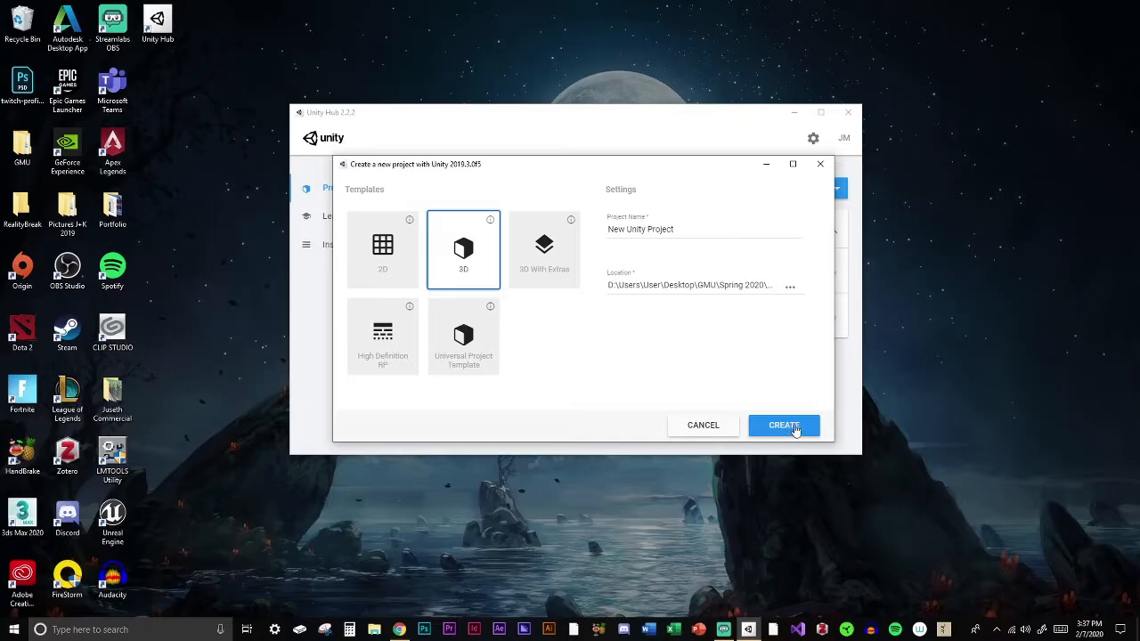
click(797, 427)
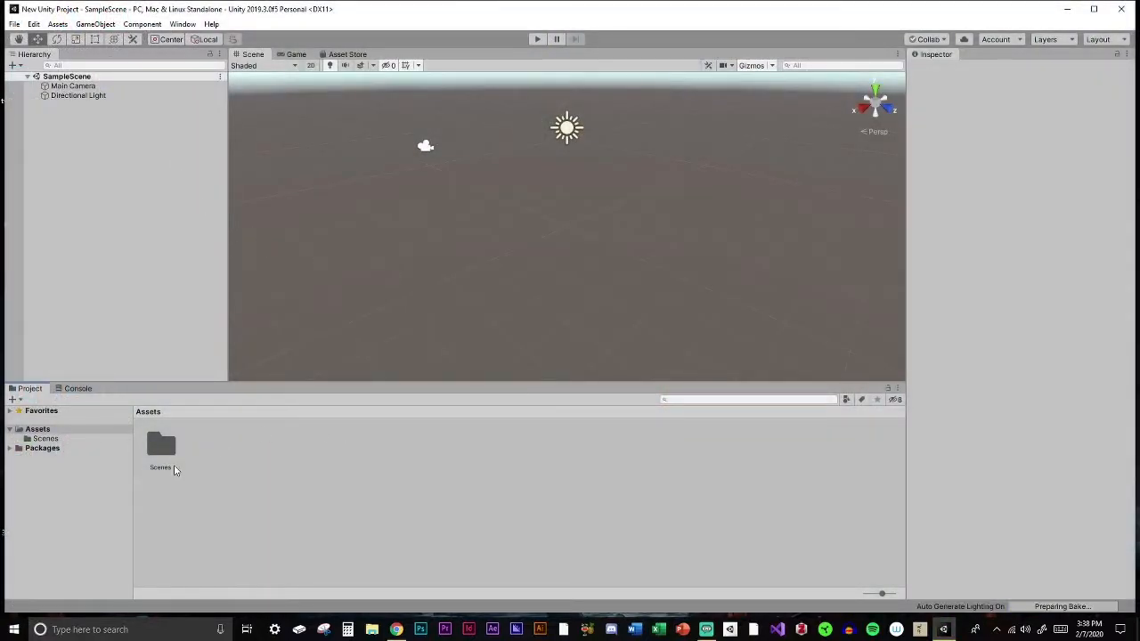
- Increase the scene camera's navigation speed slightly, then look over the gizmo display options
mouse_move(471, 204)
right_down()
mouse_move(638, 175)
mouse_move(669, 208)
mouse_move(580, 191)
mouse_move(265, 188)
mouse_move(444, 204)
mouse_move(424, 215)
mouse_move(466, 171)
mouse_move(471, 232)
mouse_move(498, 155)
mouse_move(473, 204)
right_up()
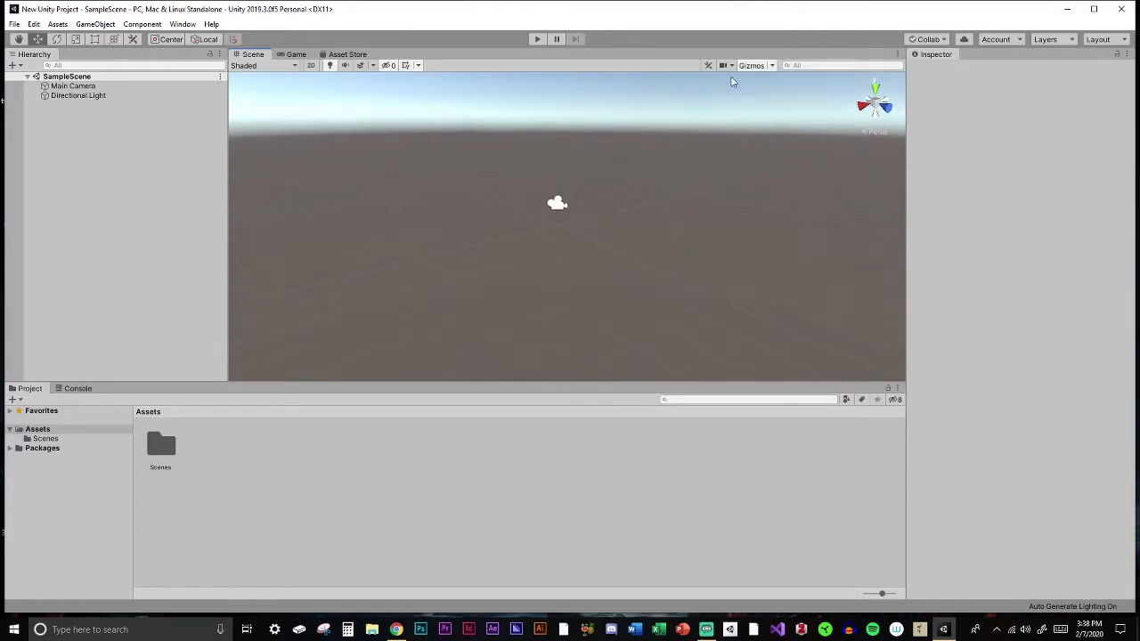
click(725, 66)
click(860, 197)
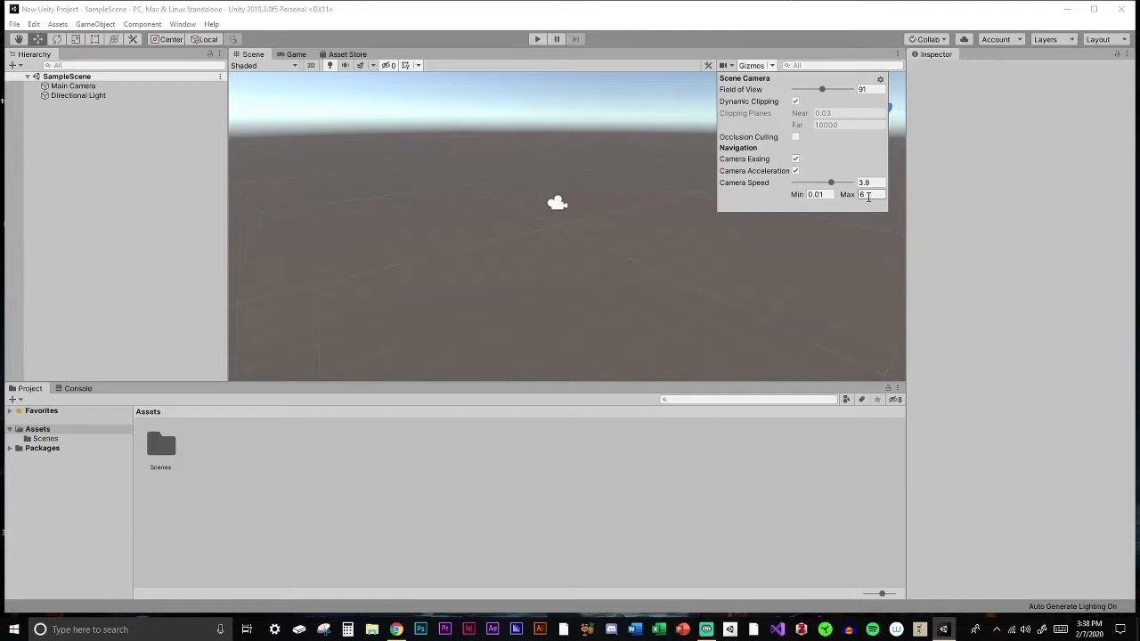
drag(830, 184, 835, 184)
click(771, 67)
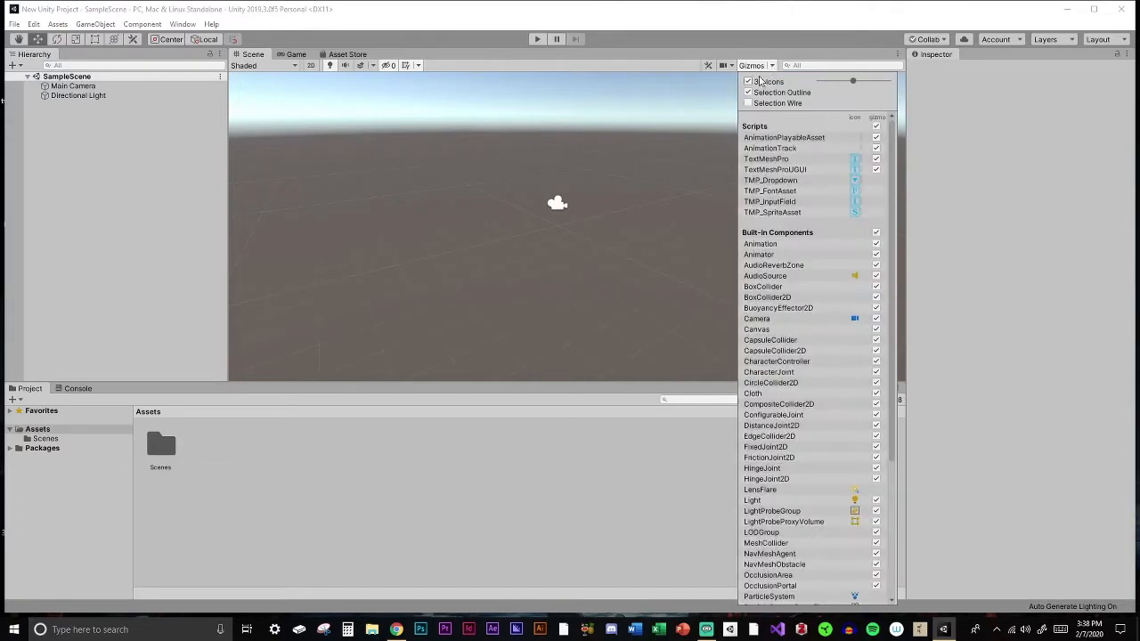
click(775, 67)
- Add a Terrain 3D object to the SampleScene and bring its surface into view
right_drag(646, 114, 595, 169)
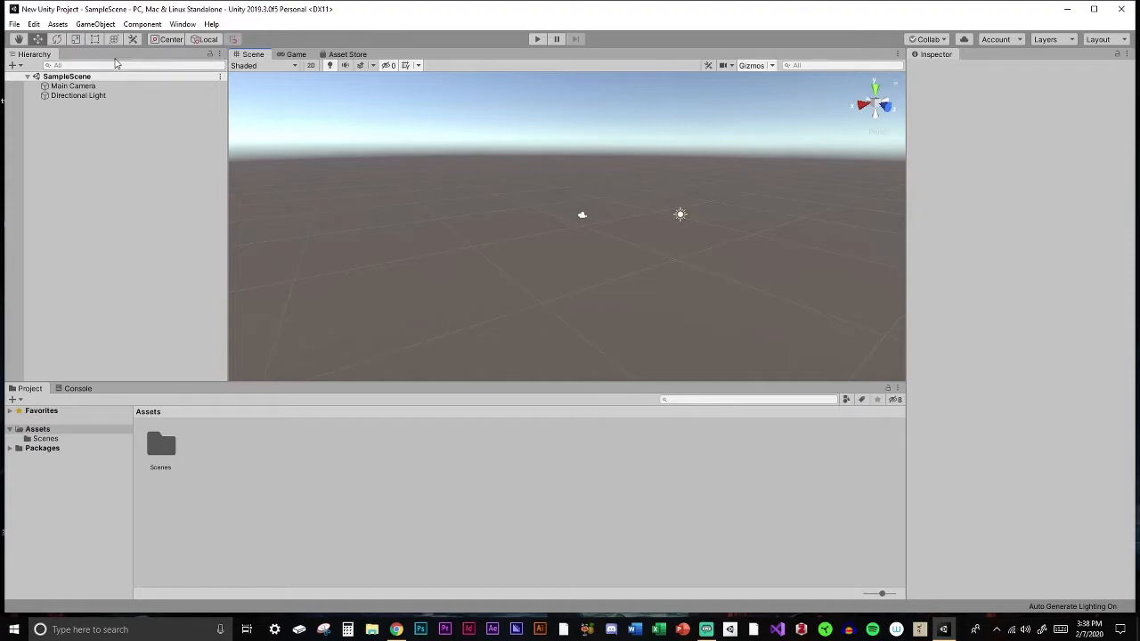
click(14, 67)
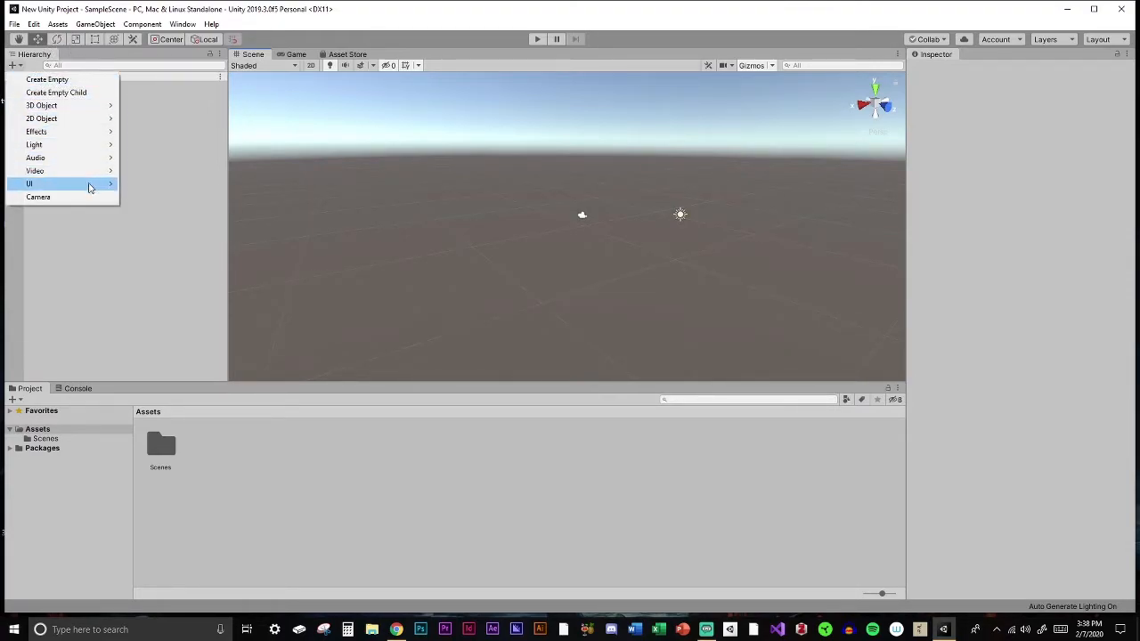
mouse_move(93, 106)
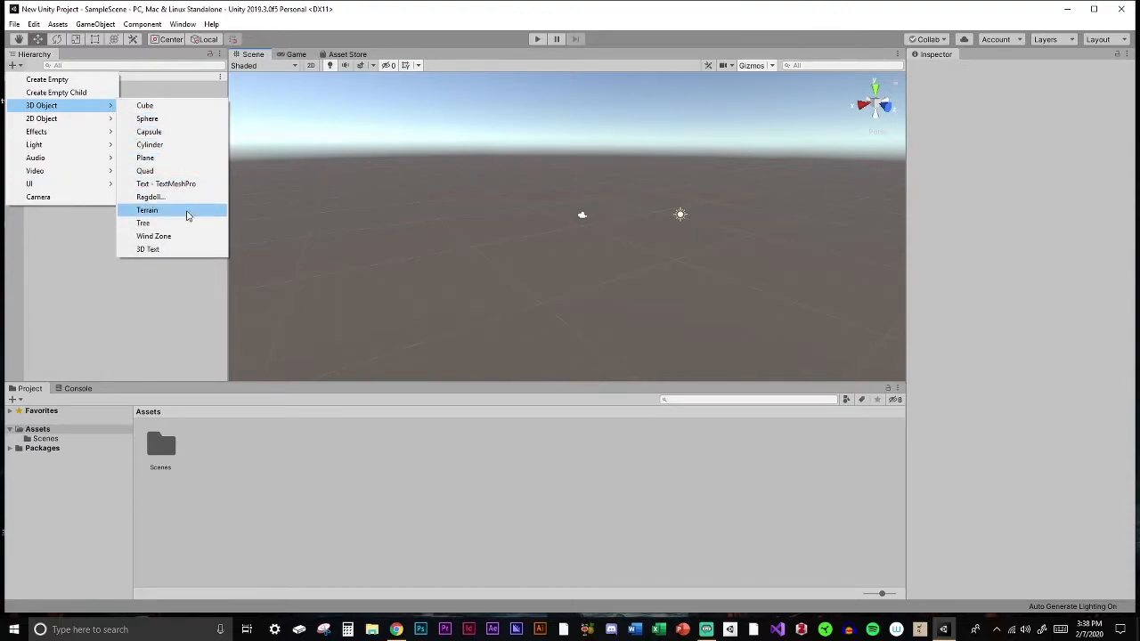
click(188, 215)
right_drag(564, 239, 31, 200)
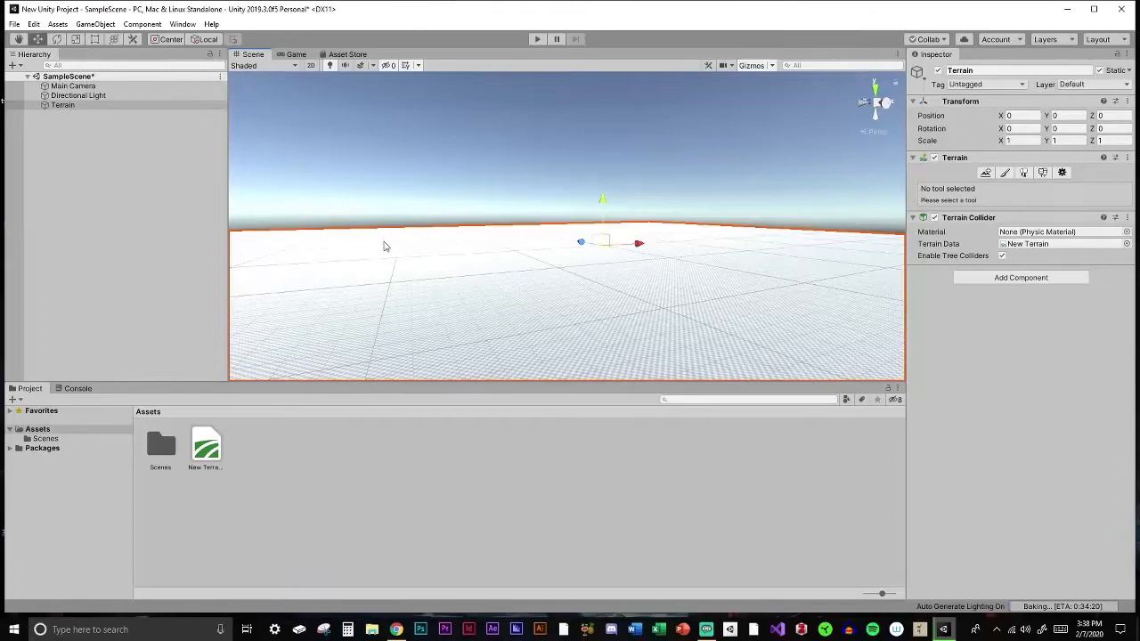
right_drag(395, 367, 515, 296)
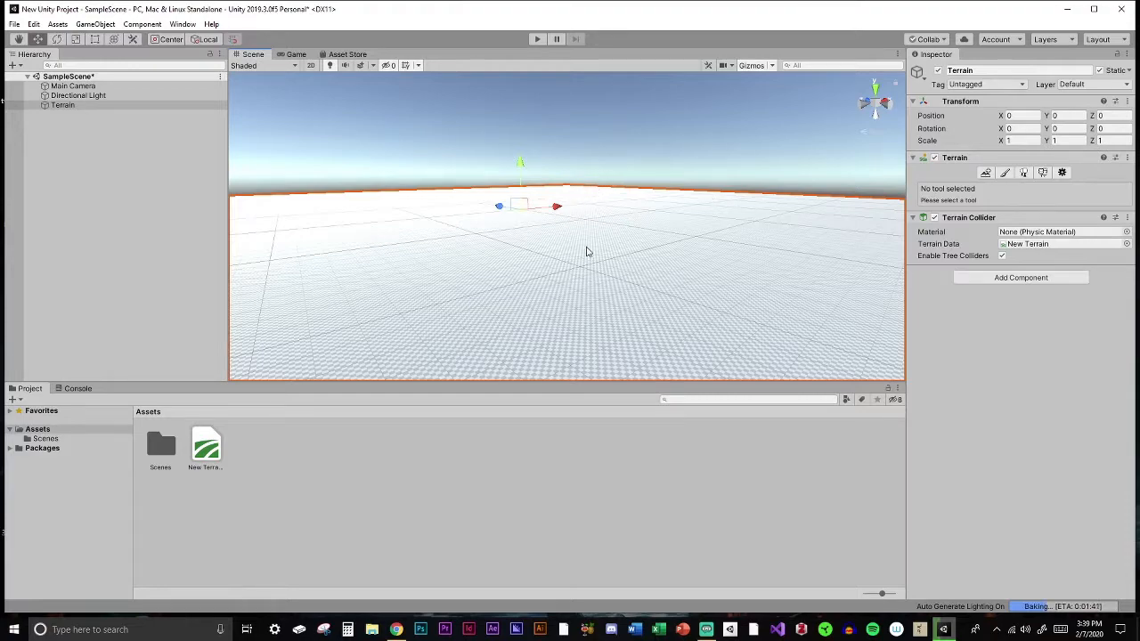
- Search the Asset Store for "standard ass" and open the Standard Assets (for Unity 2017.3) page
click(346, 54)
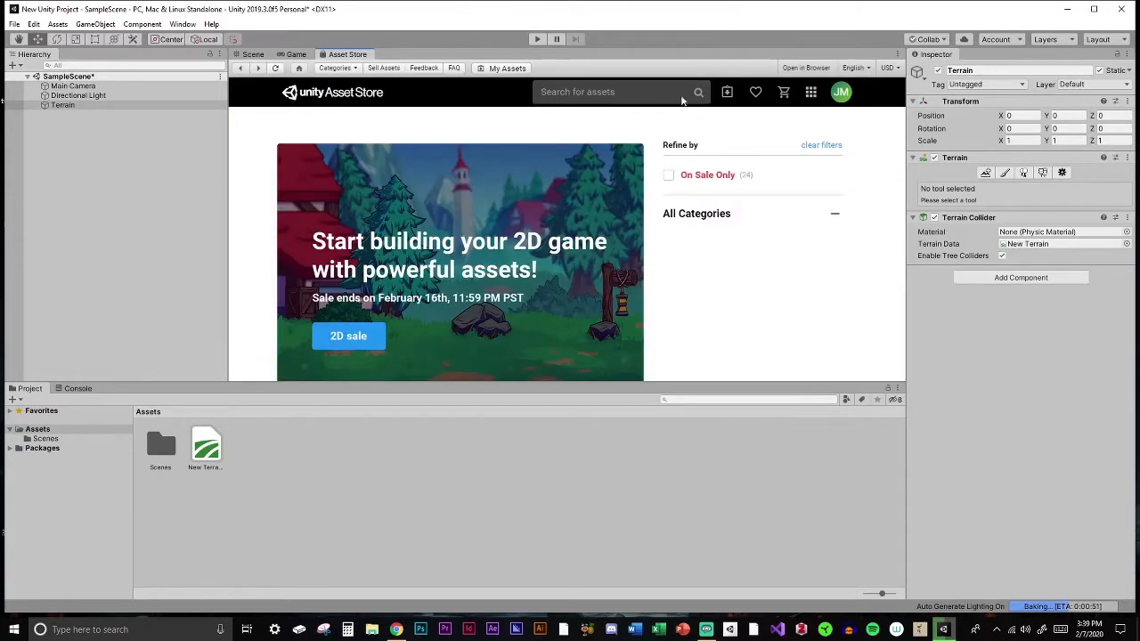
click(614, 93)
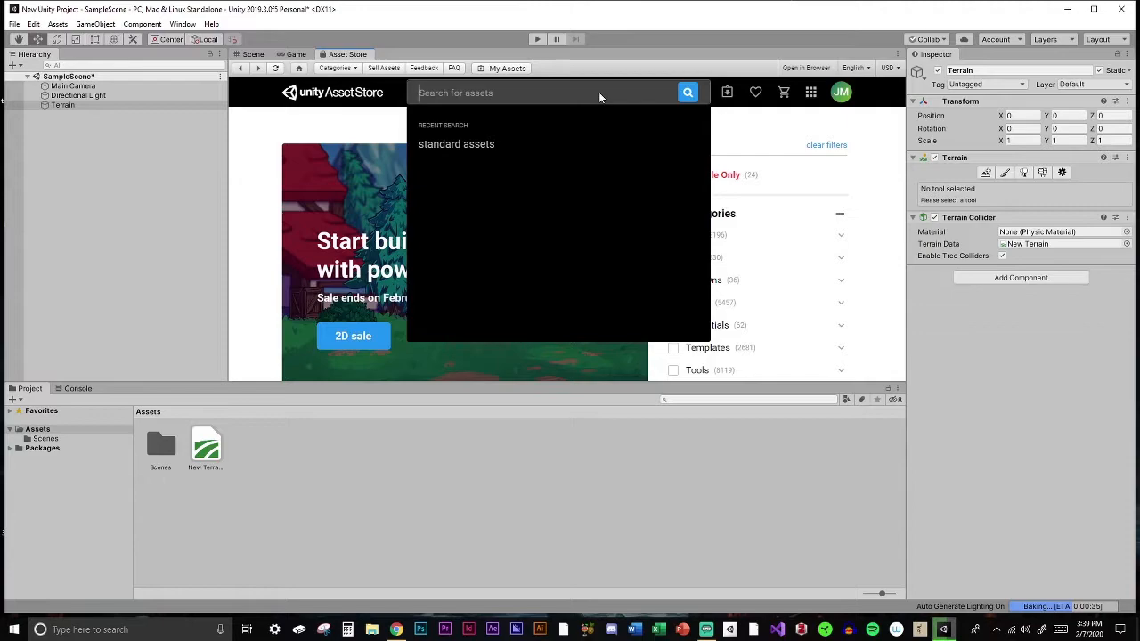
text(standard)
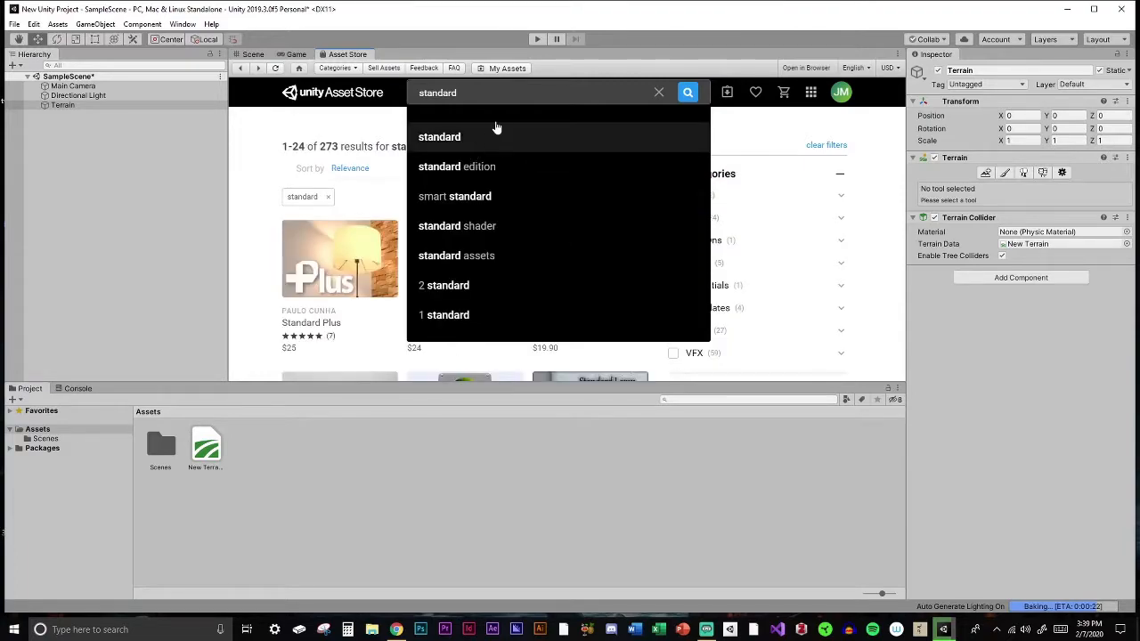
text( ass)
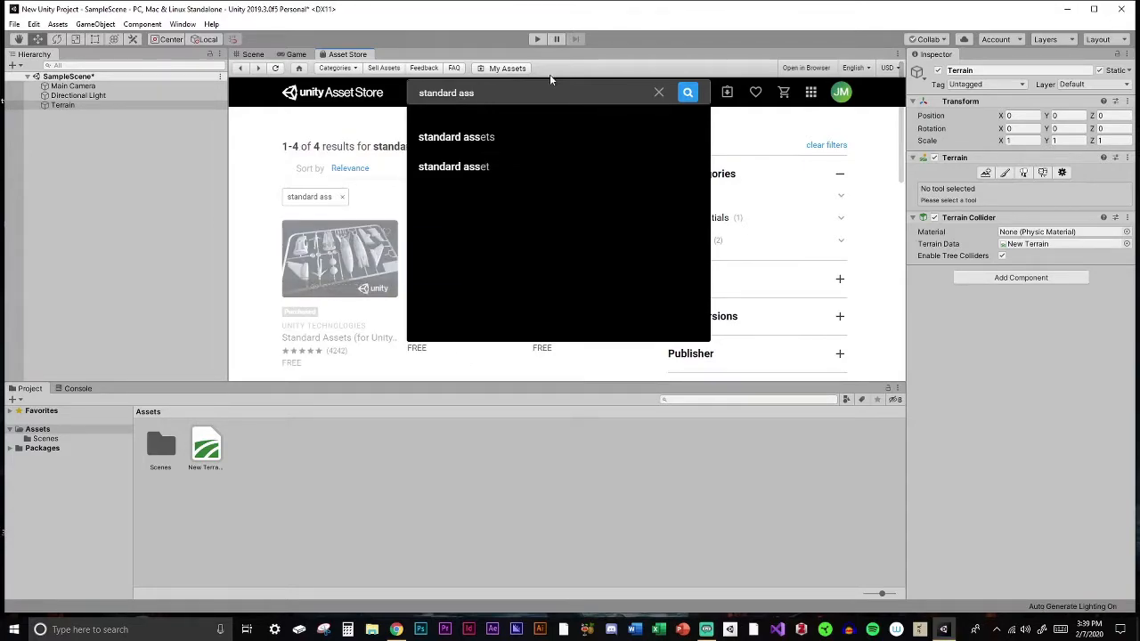
click(341, 255)
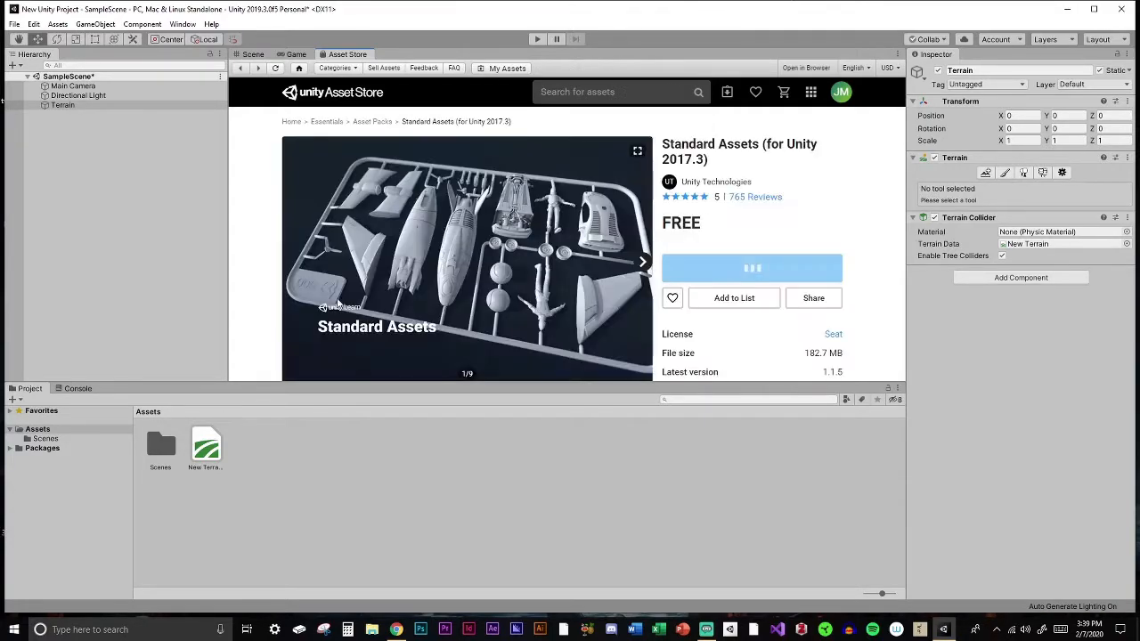
- Import the complete Standard Assets package into the project and return to the Scene view
click(772, 270)
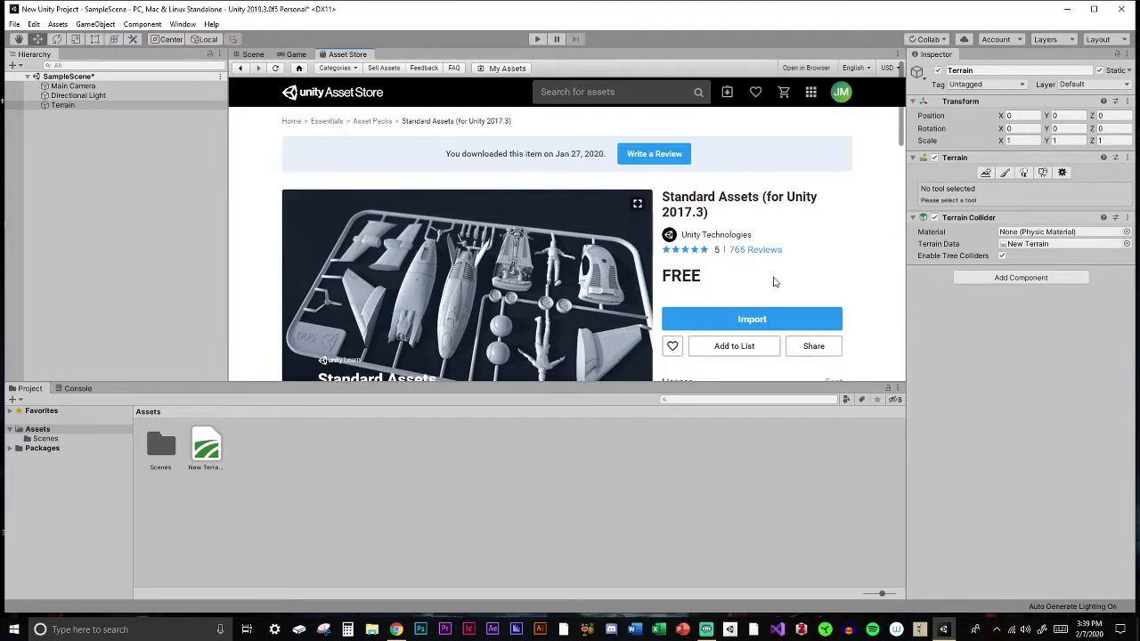
click(755, 319)
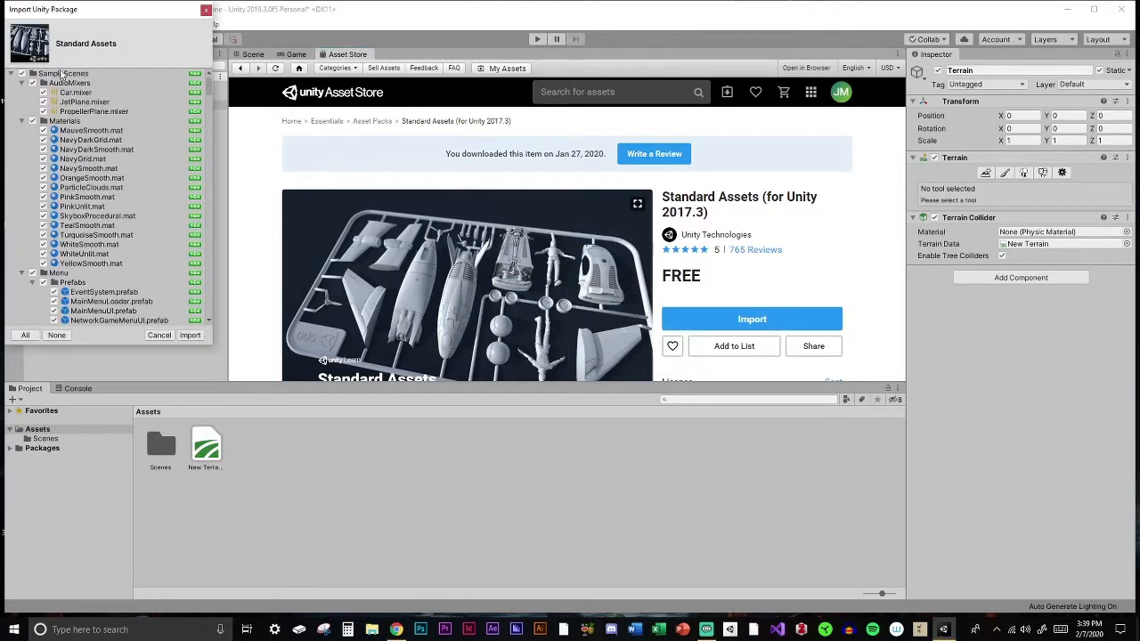
scroll(171, 292, down, 15)
scroll(171, 292, down, 15)
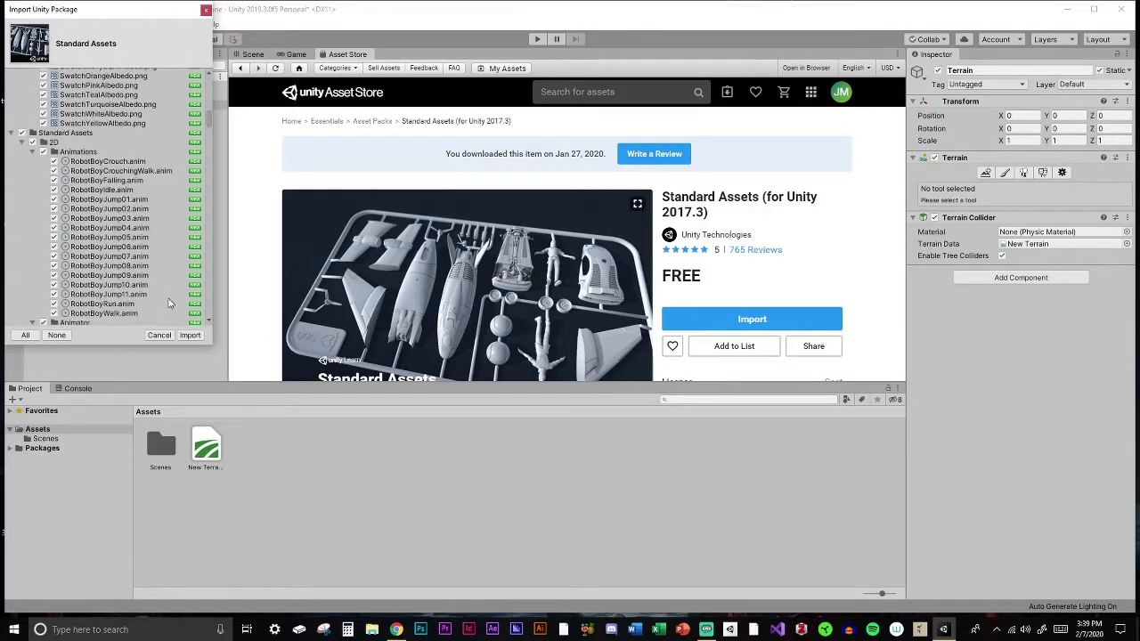
drag(210, 141, 222, 341)
click(189, 335)
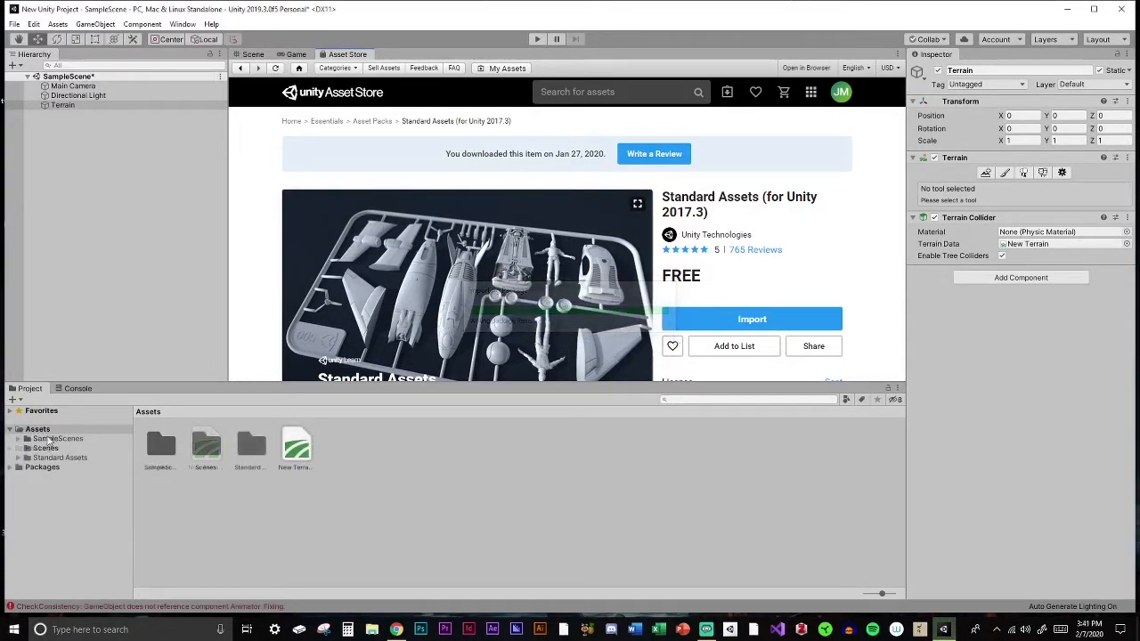
click(252, 55)
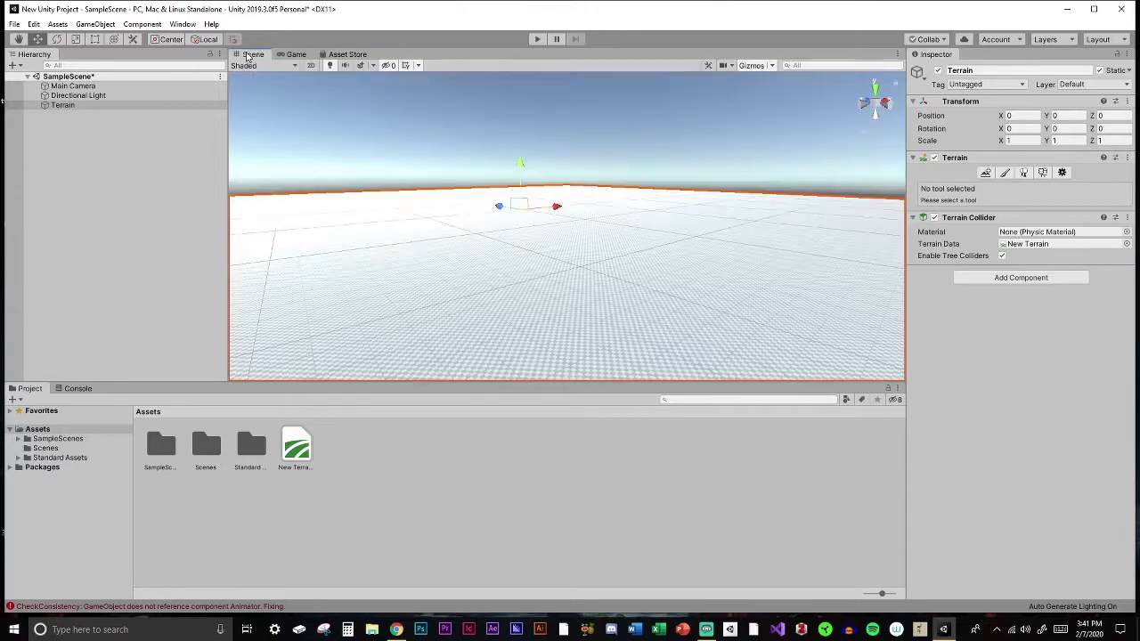
mouse_move(496, 243)
alt+mouse_down()
mouse_move(539, 237)
mouse_move(509, 248)
alt+mouse_up()
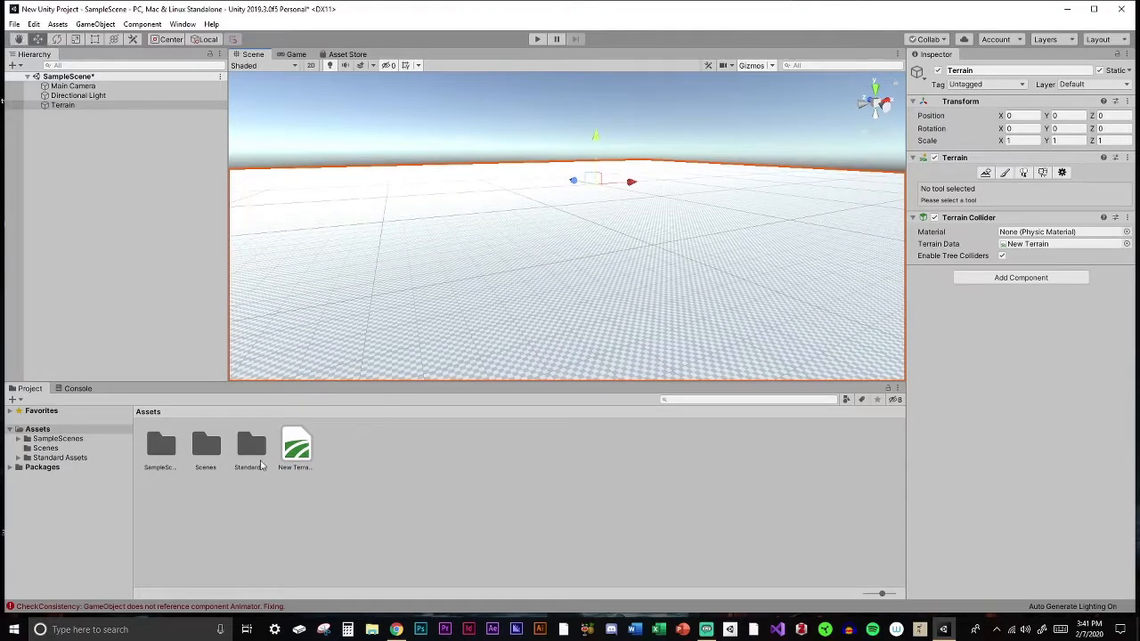
mouse_move(308, 453)
mouse_down()
mouse_move(326, 451)
mouse_move(304, 453)
mouse_up()
click(300, 468)
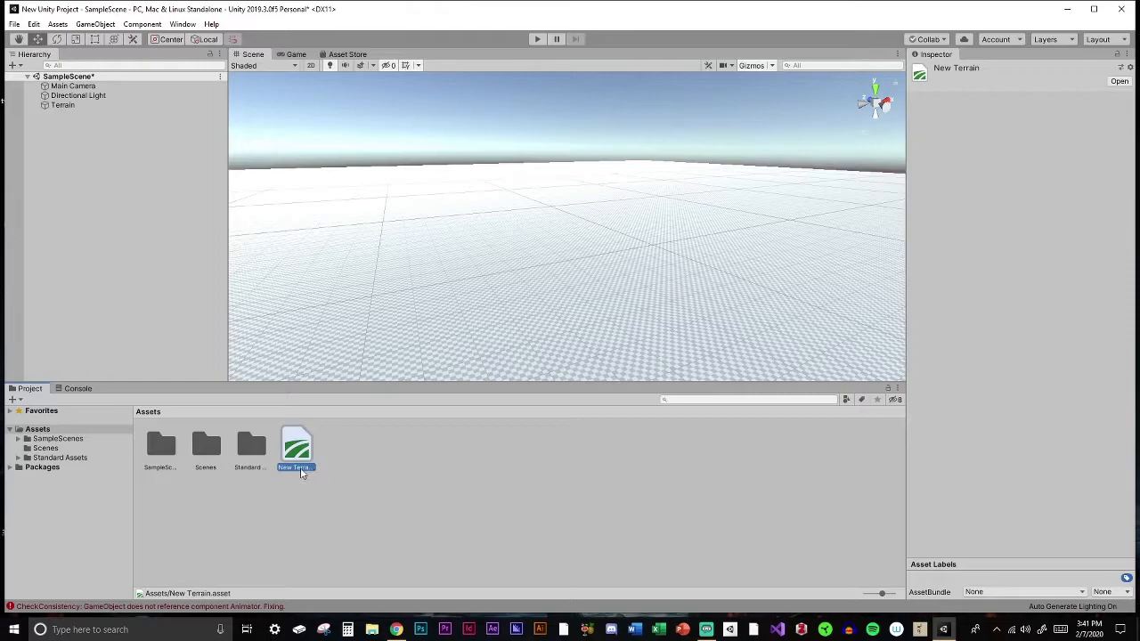
right_click(301, 470)
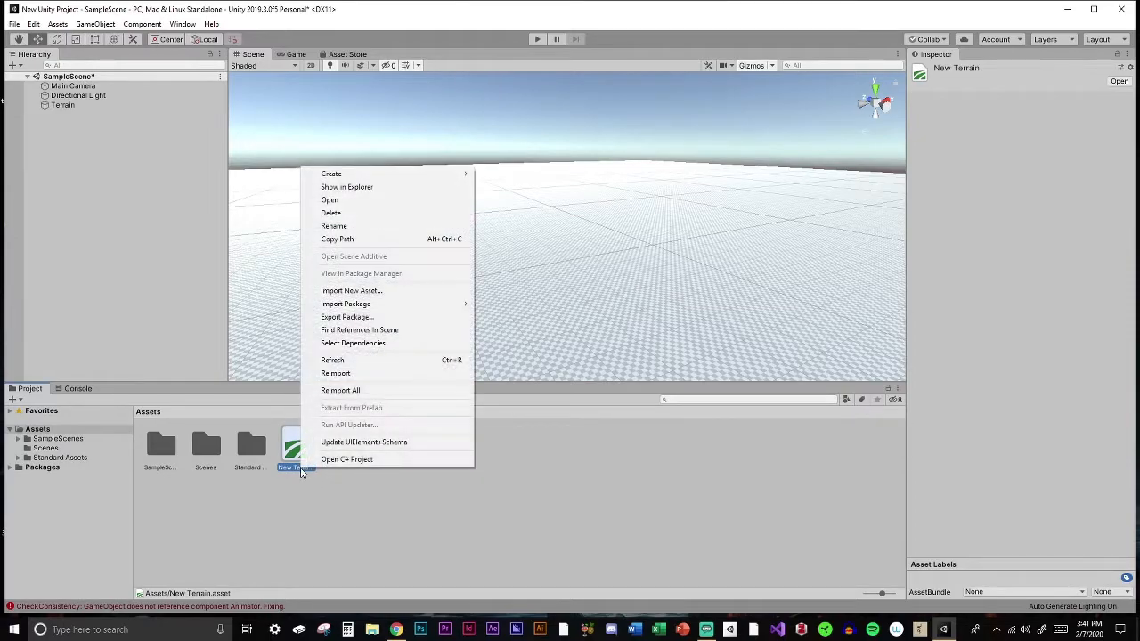
click(595, 482)
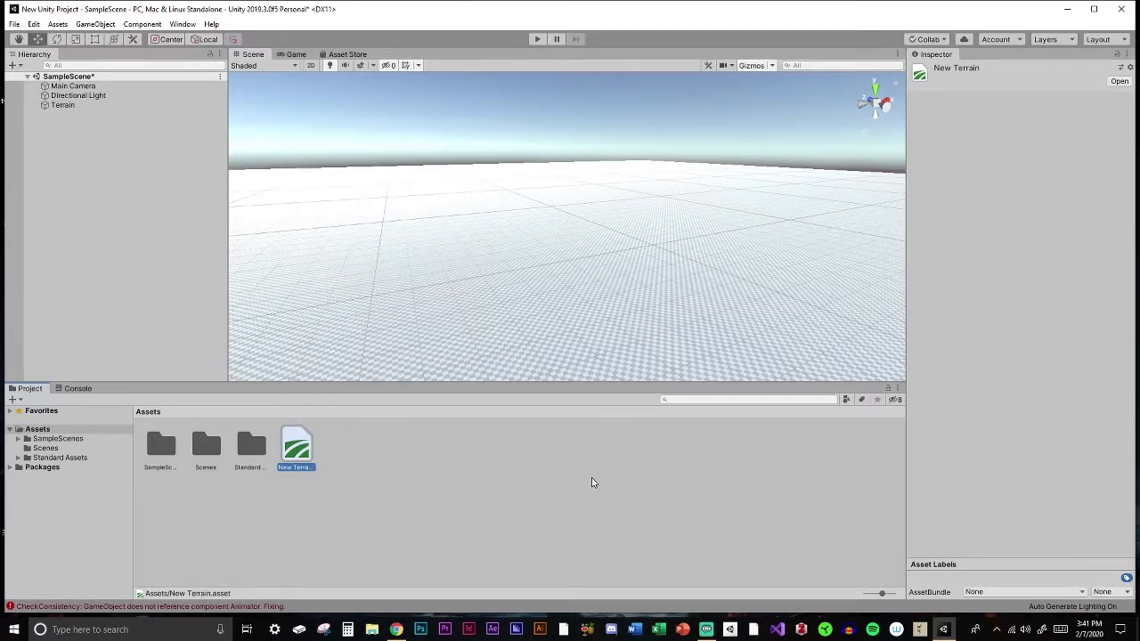
- Open the SurfaceTextures folder in Standard Assets > Environment > TerrainAssets, keeping the terrain in the scene selected
click(506, 277)
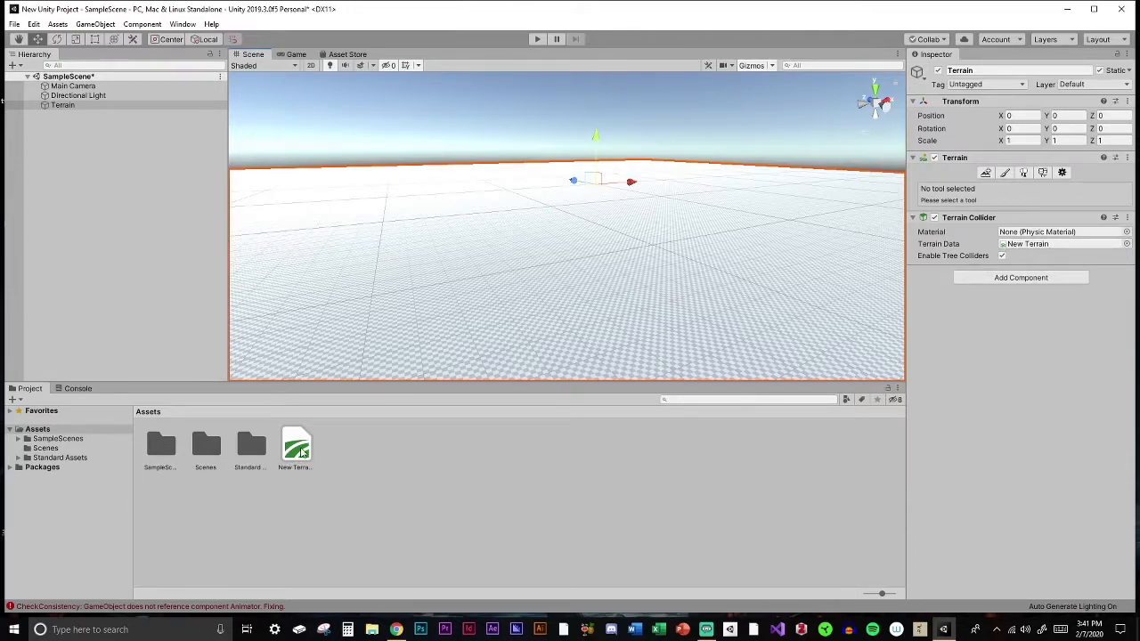
click(18, 458)
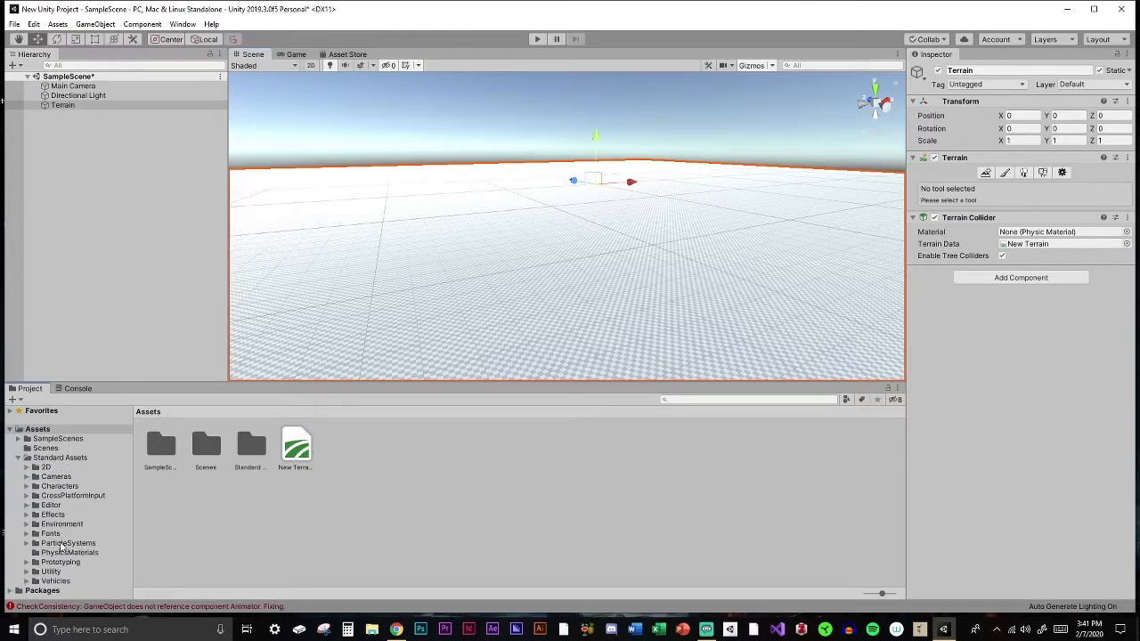
click(26, 525)
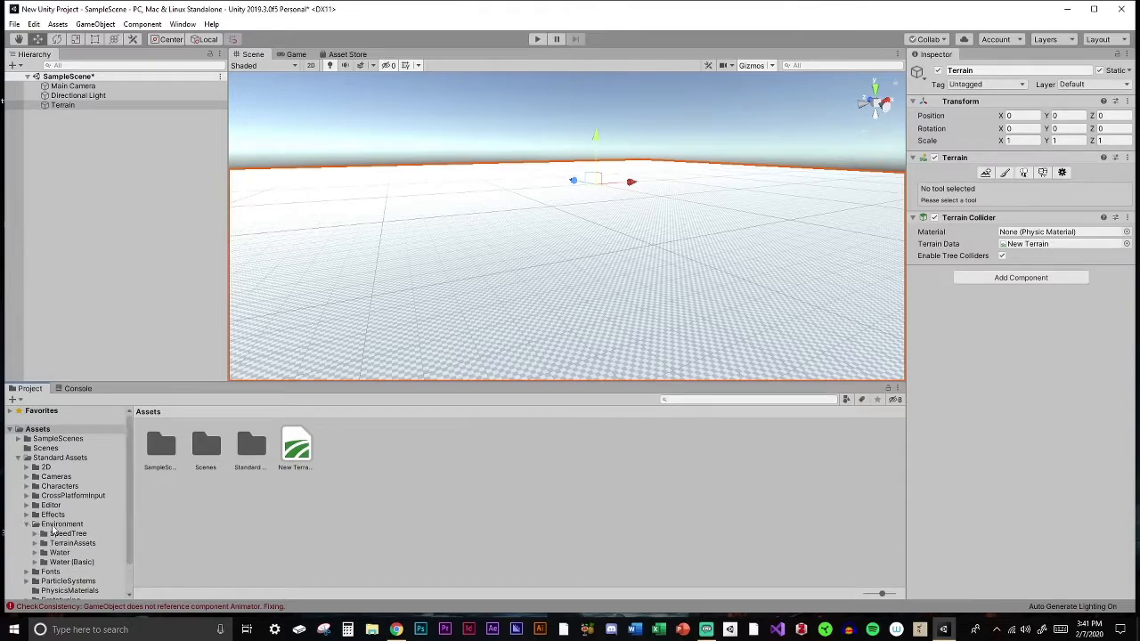
scroll(126, 557, down, 2)
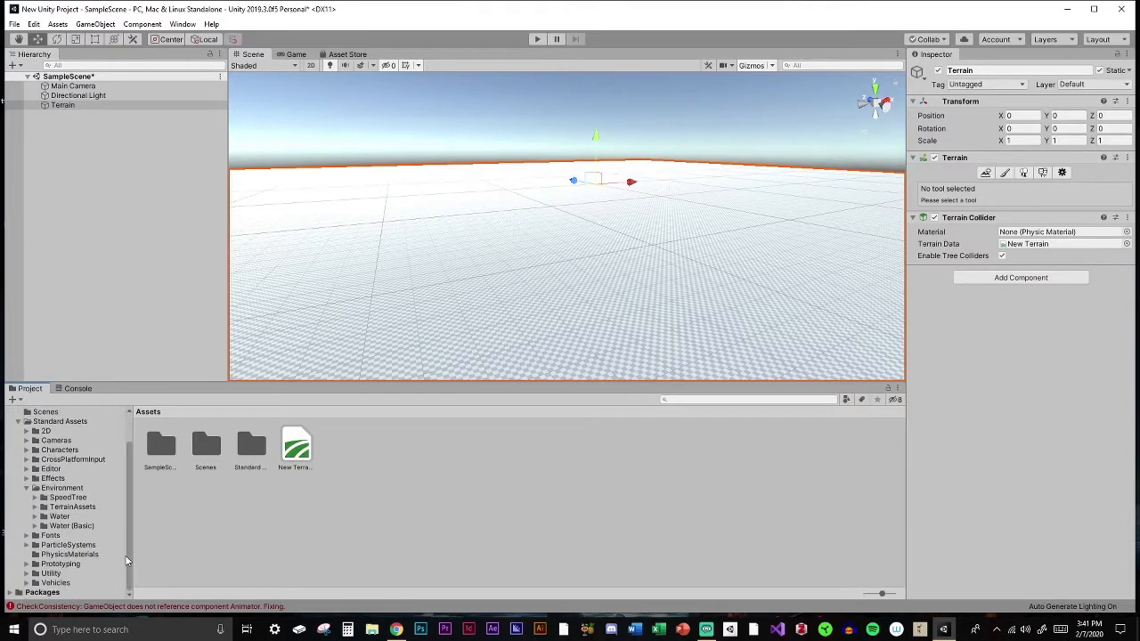
click(35, 506)
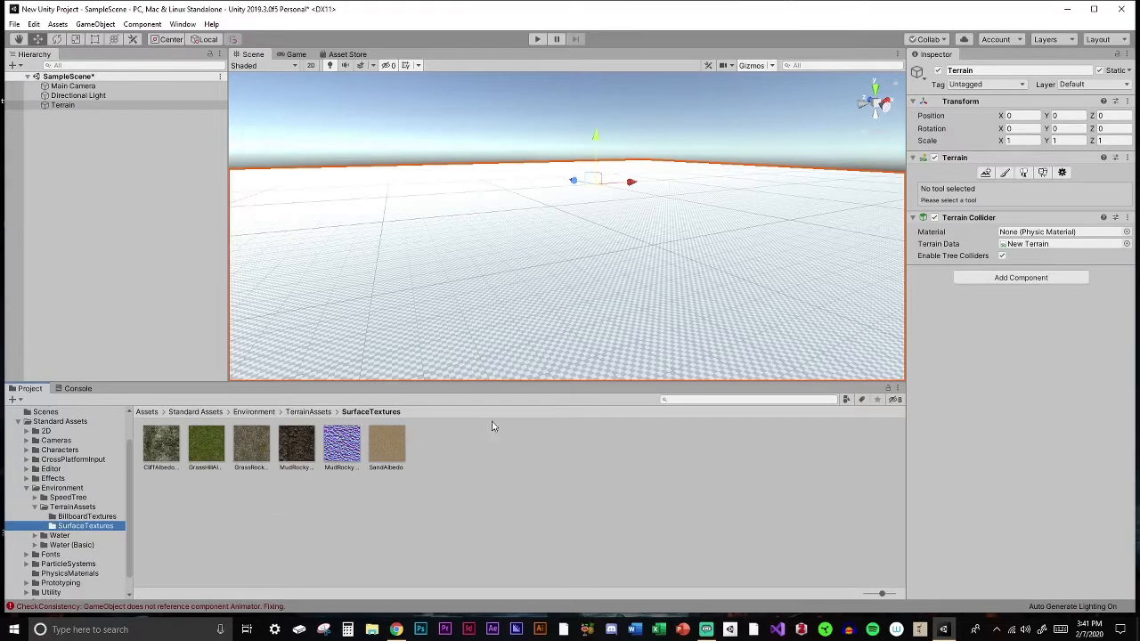
click(323, 500)
click(484, 309)
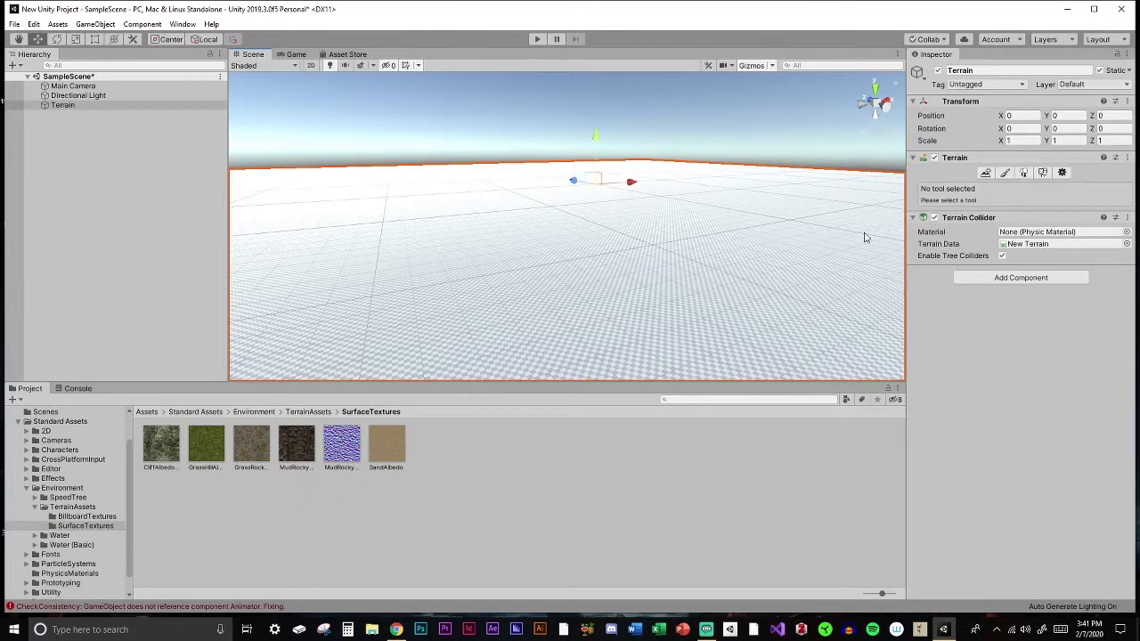
- Raise a tall steep peak and a smaller mound on the flat terrain using the solid round brush at size 23 and opacity 10
click(1005, 174)
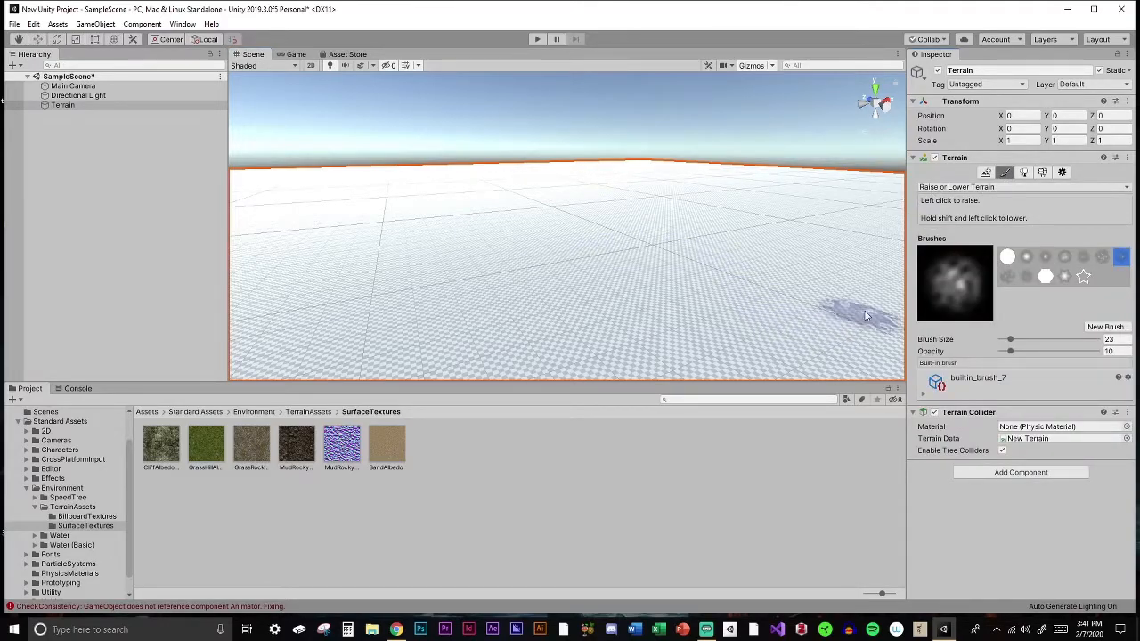
click(1026, 257)
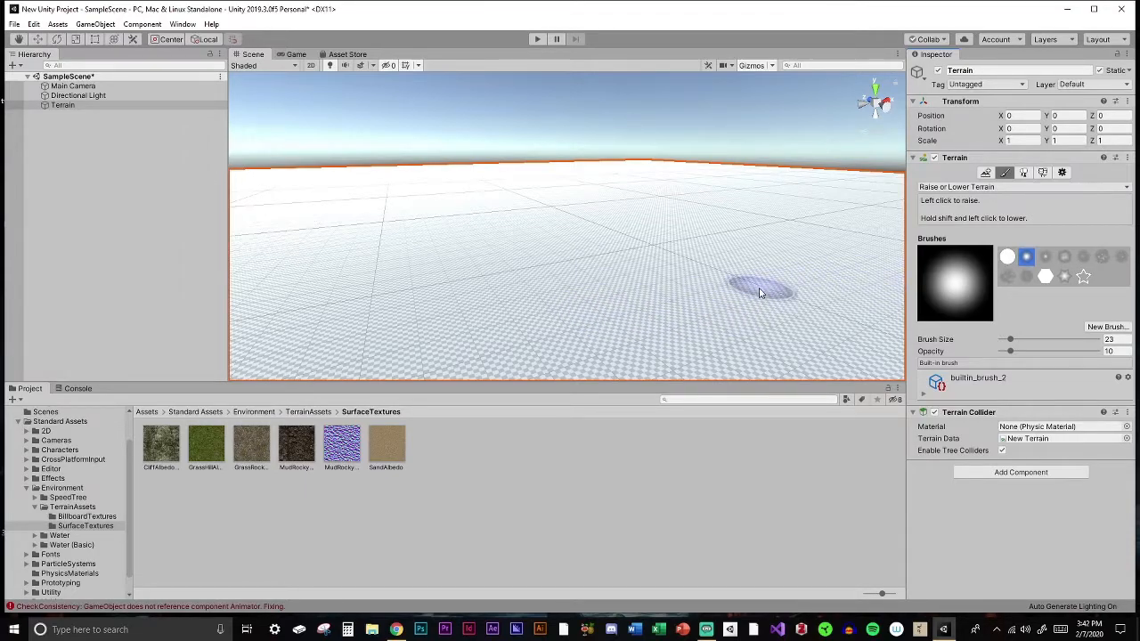
click(1008, 259)
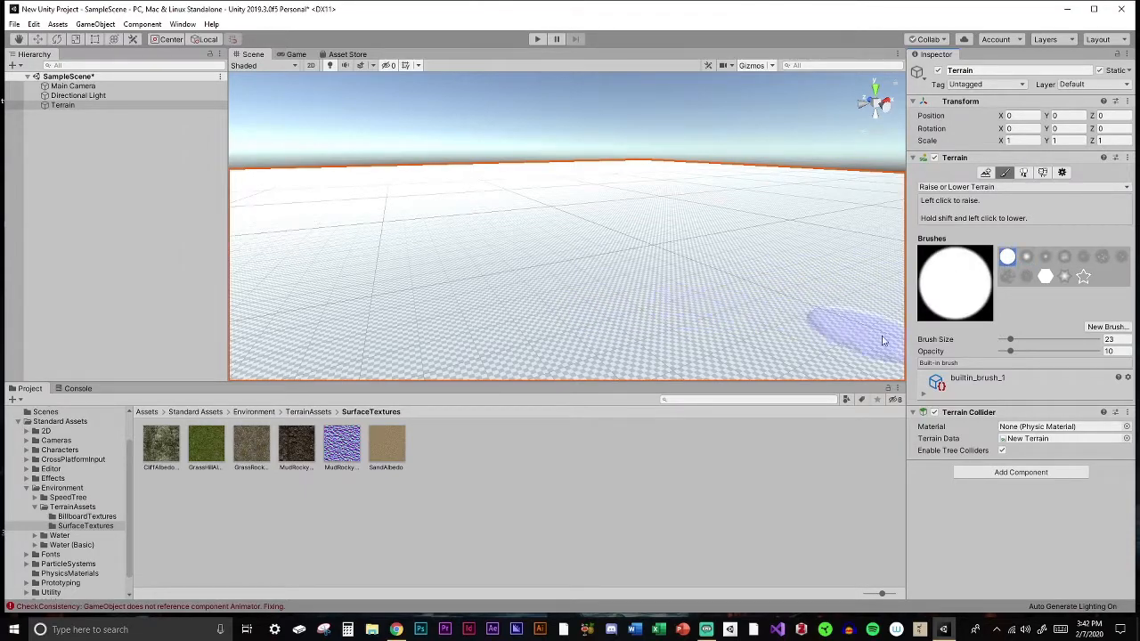
click(725, 292)
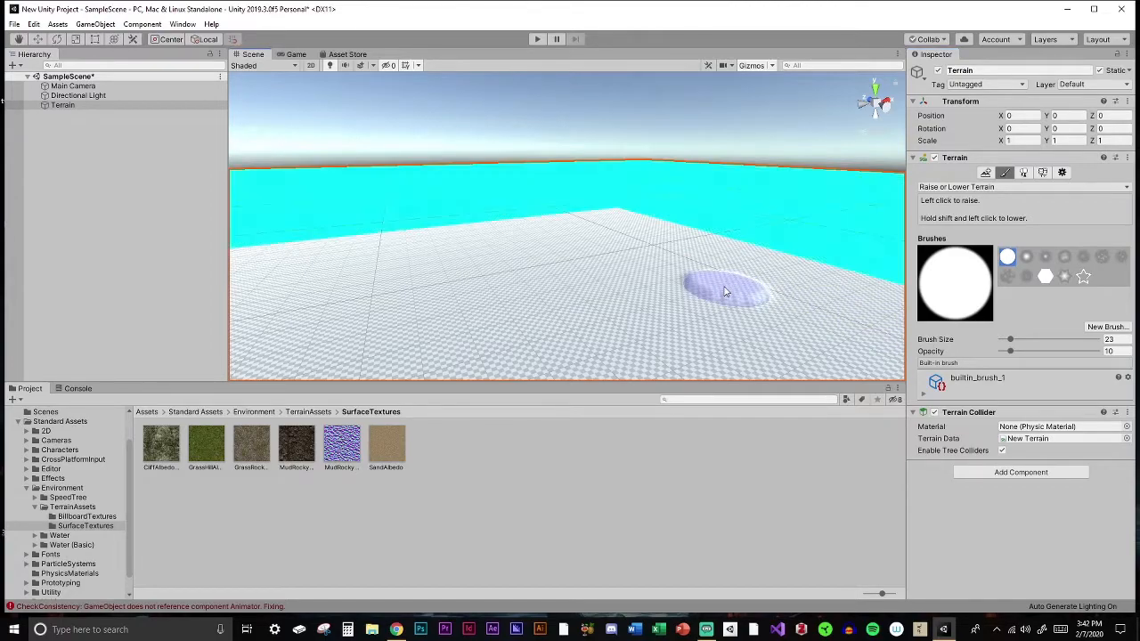
drag(726, 292, 719, 290)
mouse_move(572, 285)
mouse_down()
mouse_move(595, 270)
mouse_move(538, 262)
mouse_move(548, 282)
mouse_up()
right_drag(549, 282, 422, 331)
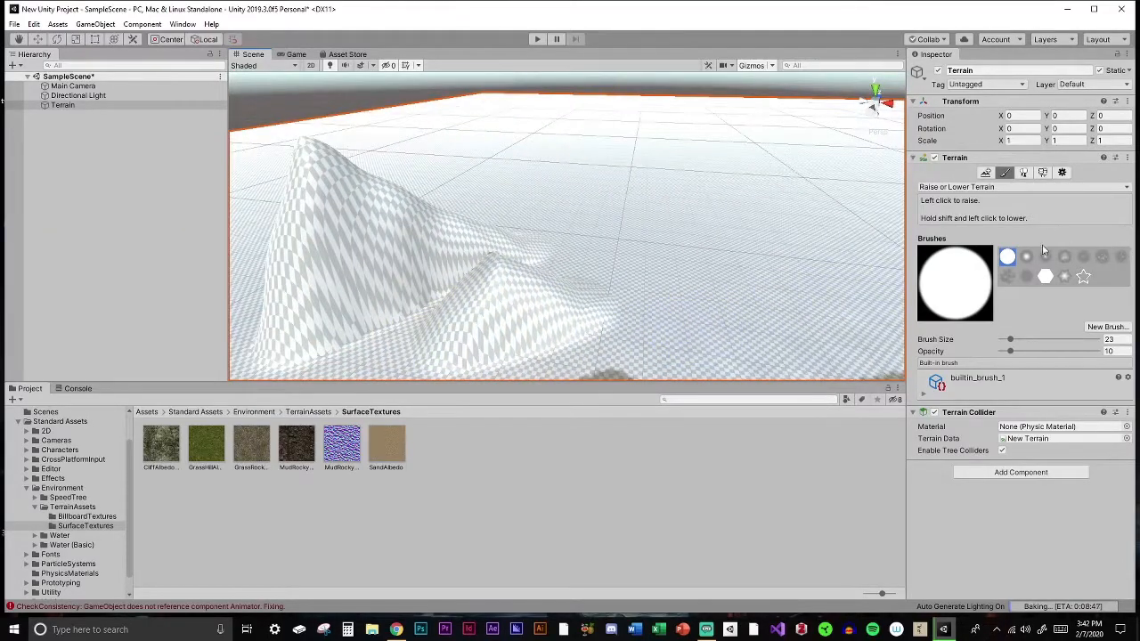
- Raise a broad hill and low rises across the terrain using the soft round brush at size 68
click(1027, 257)
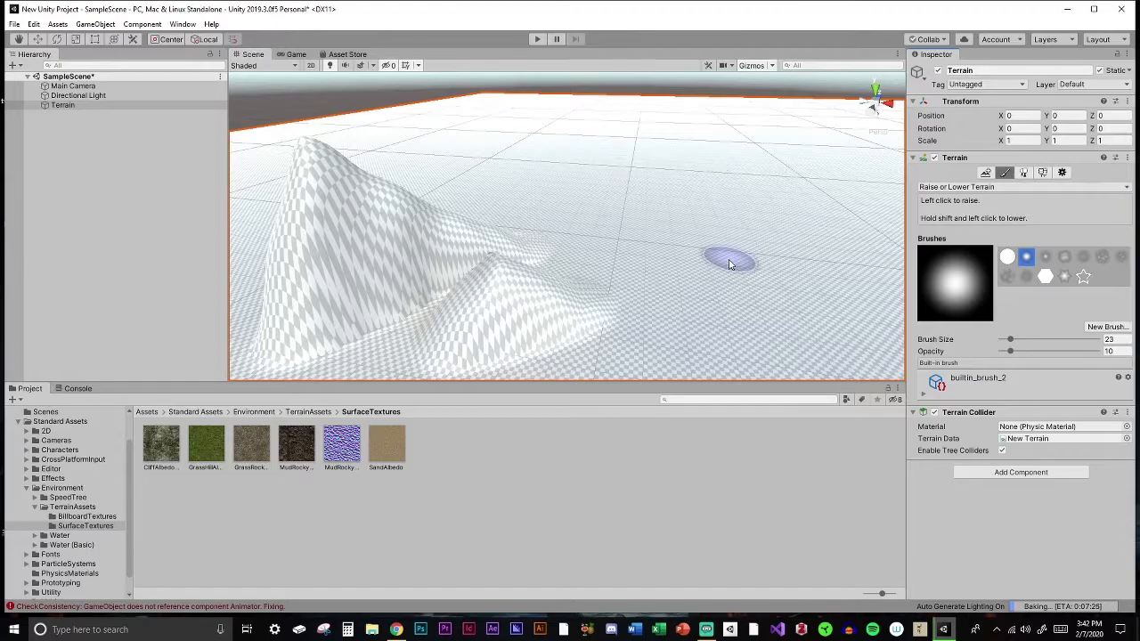
mouse_move(1011, 342)
mouse_down()
mouse_move(1040, 342)
mouse_move(1011, 343)
mouse_up()
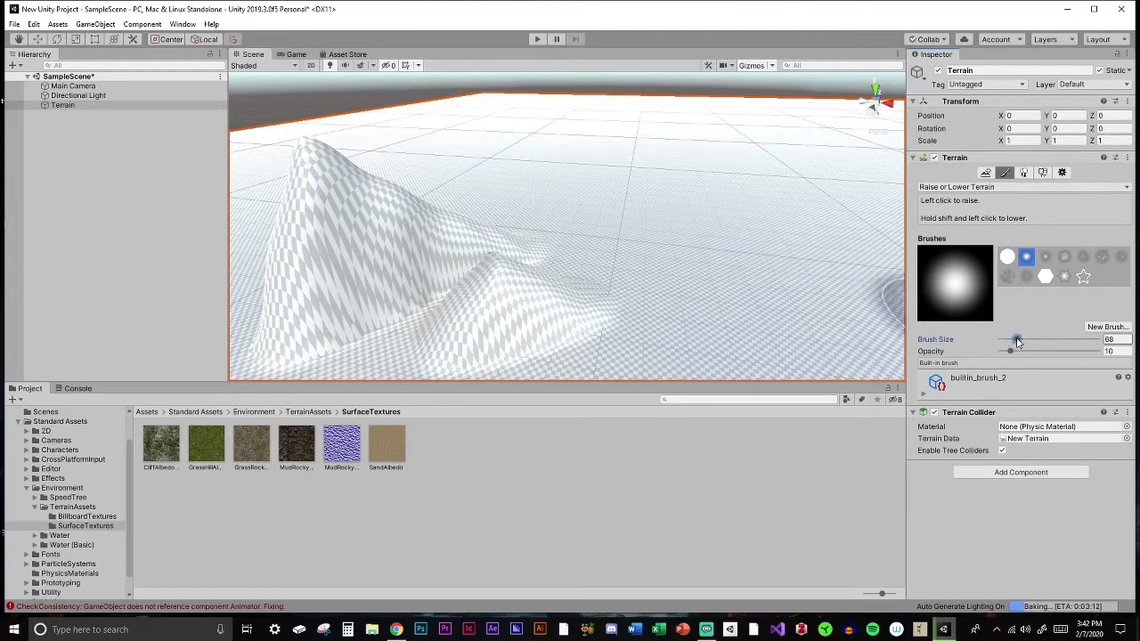
alt+drag(779, 178, 261, 130)
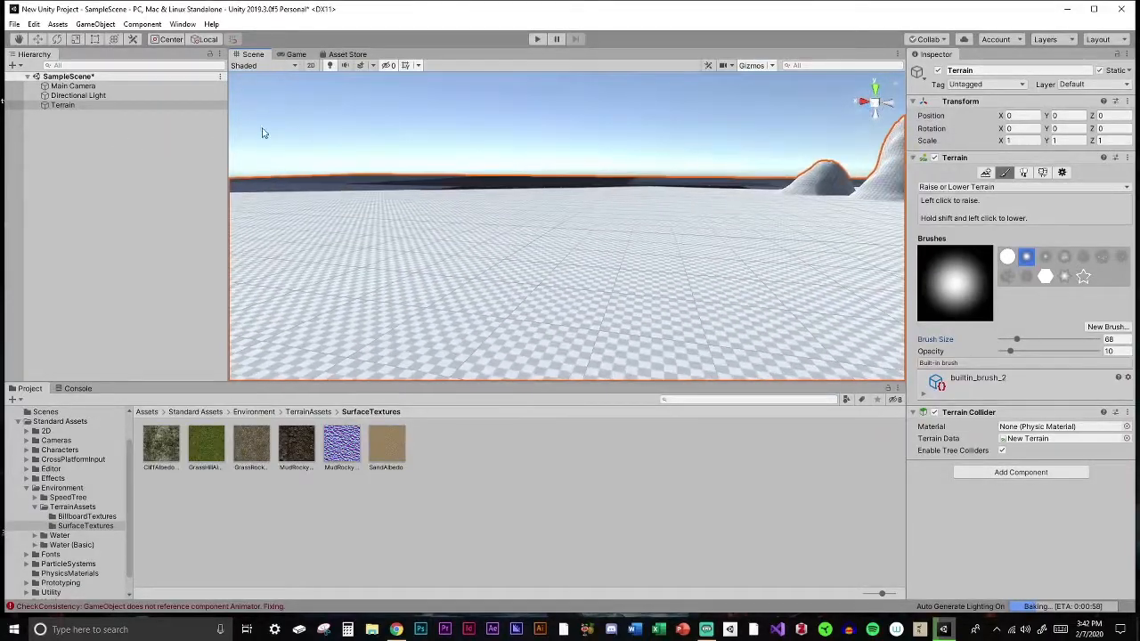
drag(474, 186, 323, 179)
mouse_move(562, 183)
right_down()
mouse_move(629, 185)
mouse_move(548, 189)
right_up()
click(549, 188)
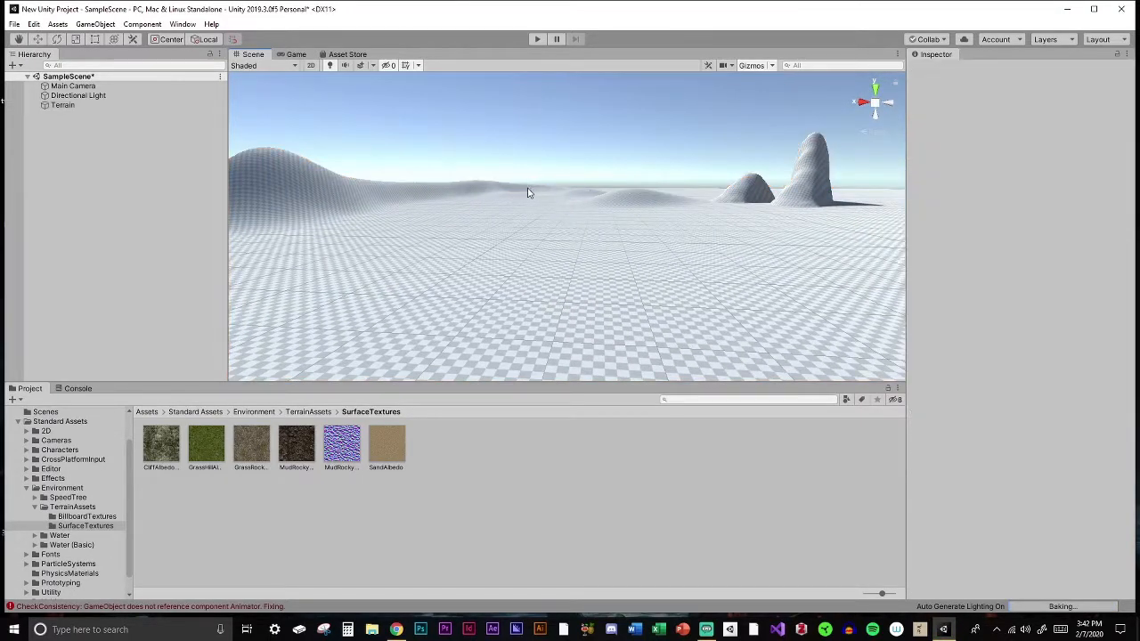
- Raise more soft hills beside the steep peaks and towards the terrain's far edge, increasing the brush opacity to 34
click(540, 192)
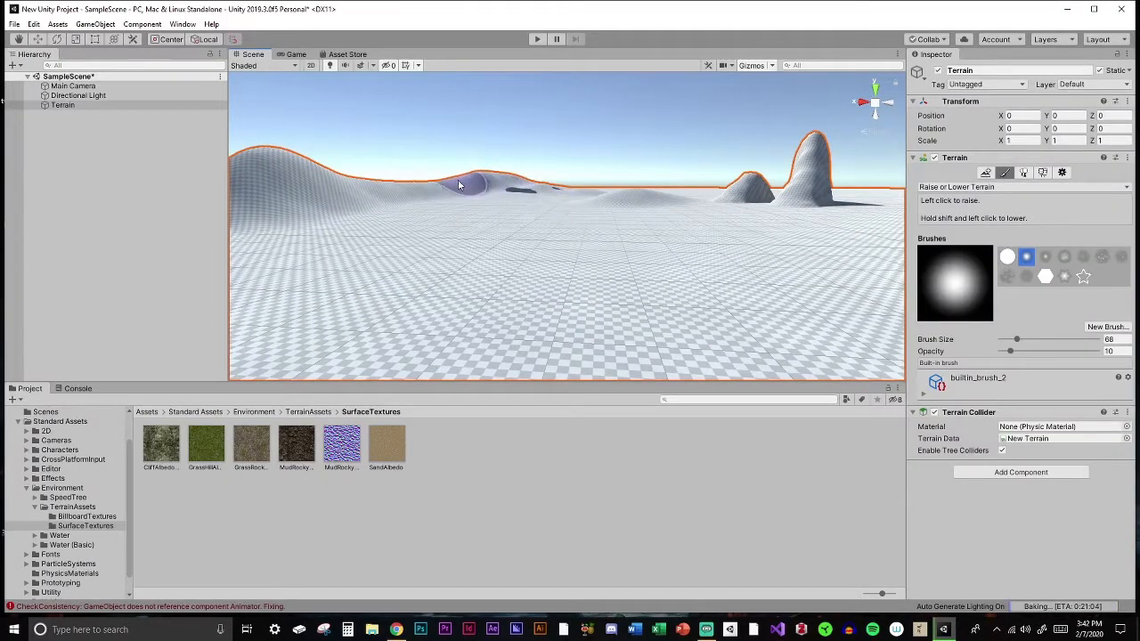
click(550, 188)
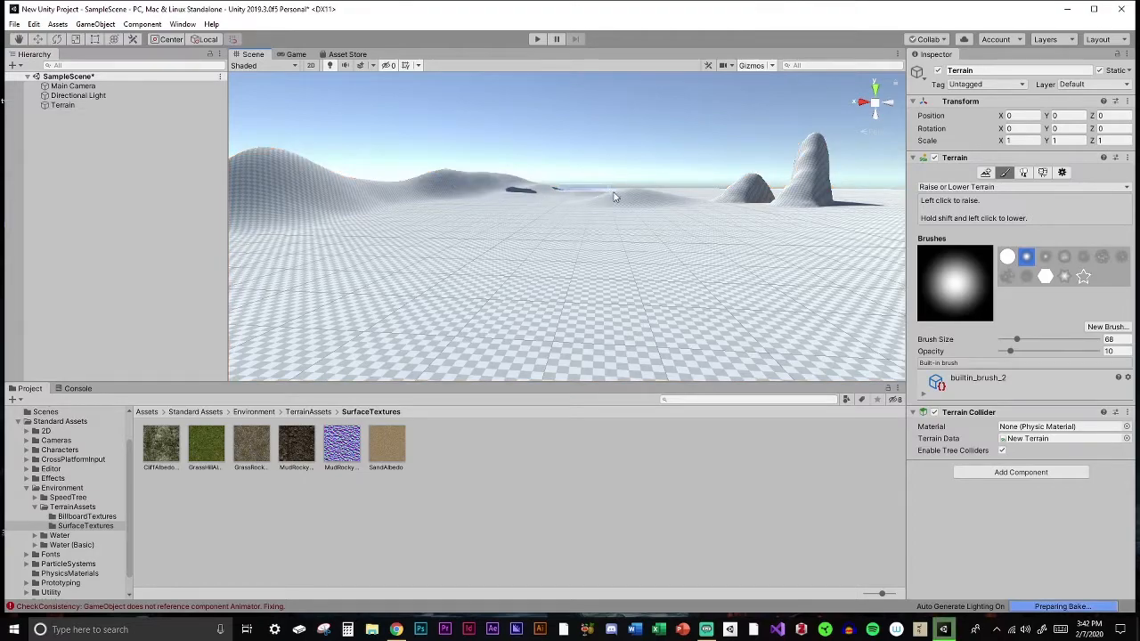
click(689, 191)
drag(661, 194, 603, 186)
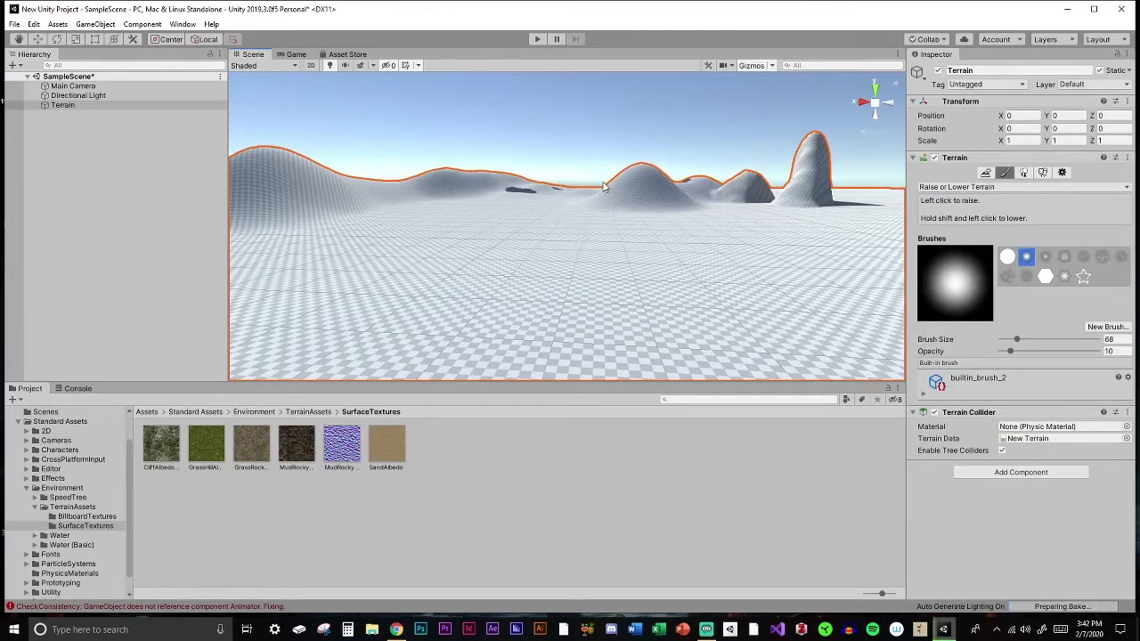
mouse_move(844, 209)
right_down()
mouse_move(927, 201)
mouse_move(740, 198)
right_up()
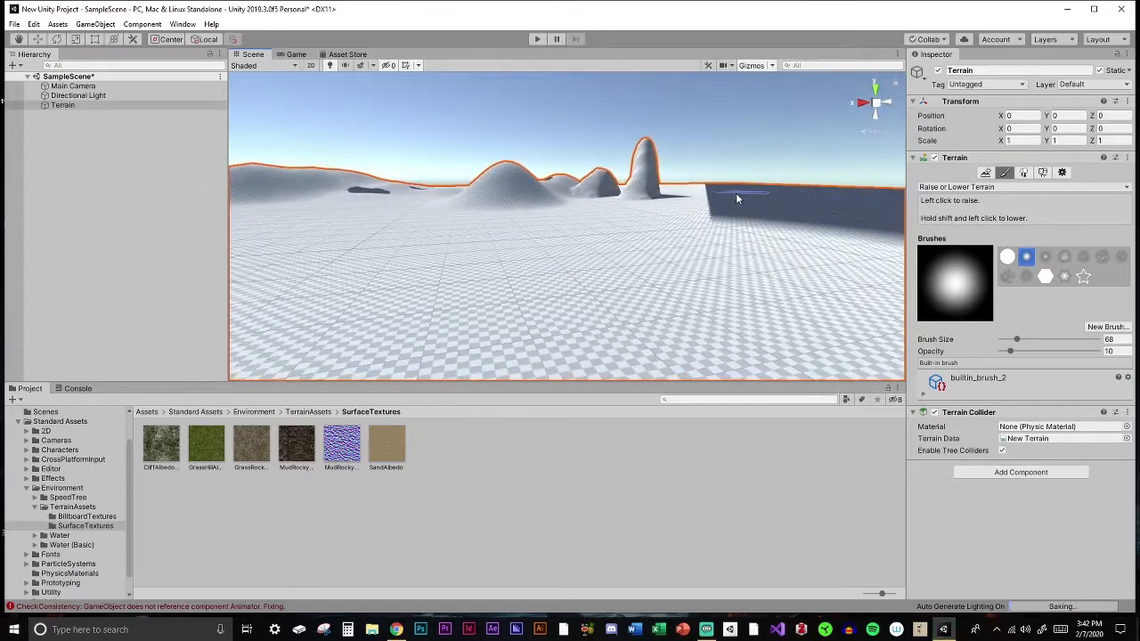
mouse_move(542, 299)
right_down()
mouse_move(524, 318)
mouse_move(504, 596)
mouse_move(436, 377)
mouse_move(448, 330)
mouse_move(593, 285)
mouse_move(543, 248)
right_up()
key(s)
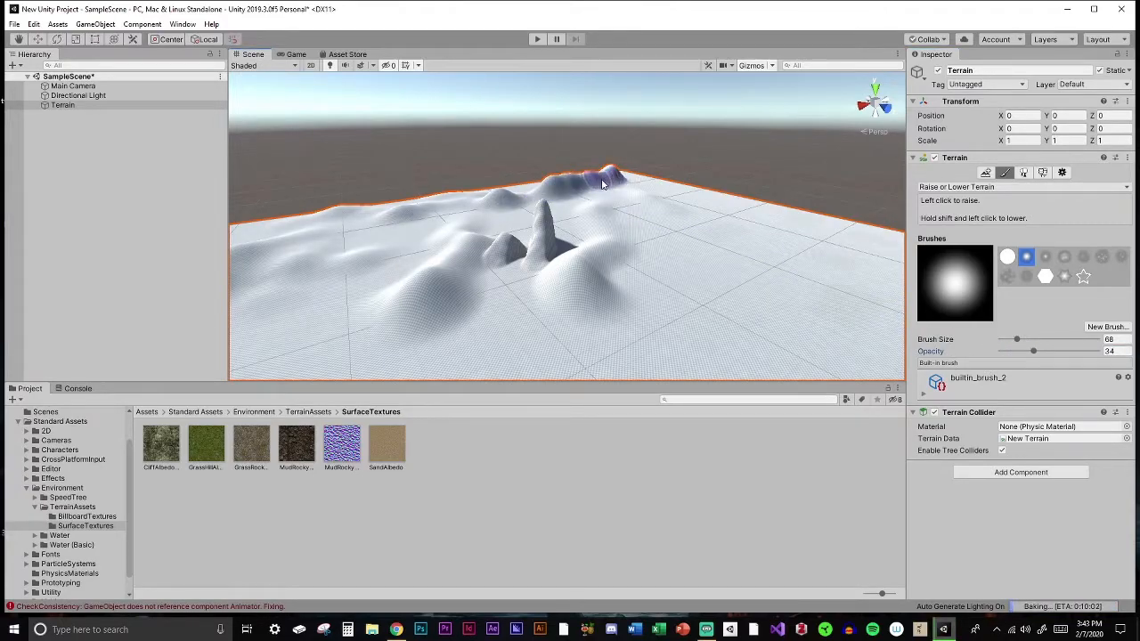
- Enlarge the soft brush to size 286 and raise large mountains around the terrain's outer edges
drag(1030, 342, 1034, 343)
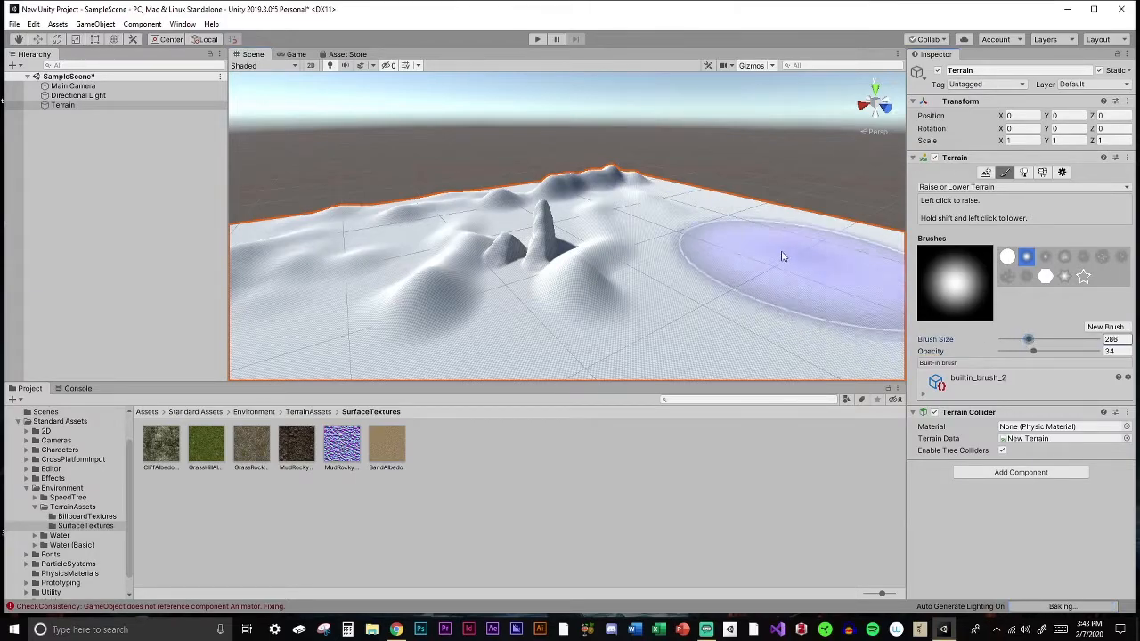
drag(784, 223, 812, 231)
right_drag(562, 203, 383, 205)
drag(383, 232, 349, 183)
right_drag(348, 183, 147, 206)
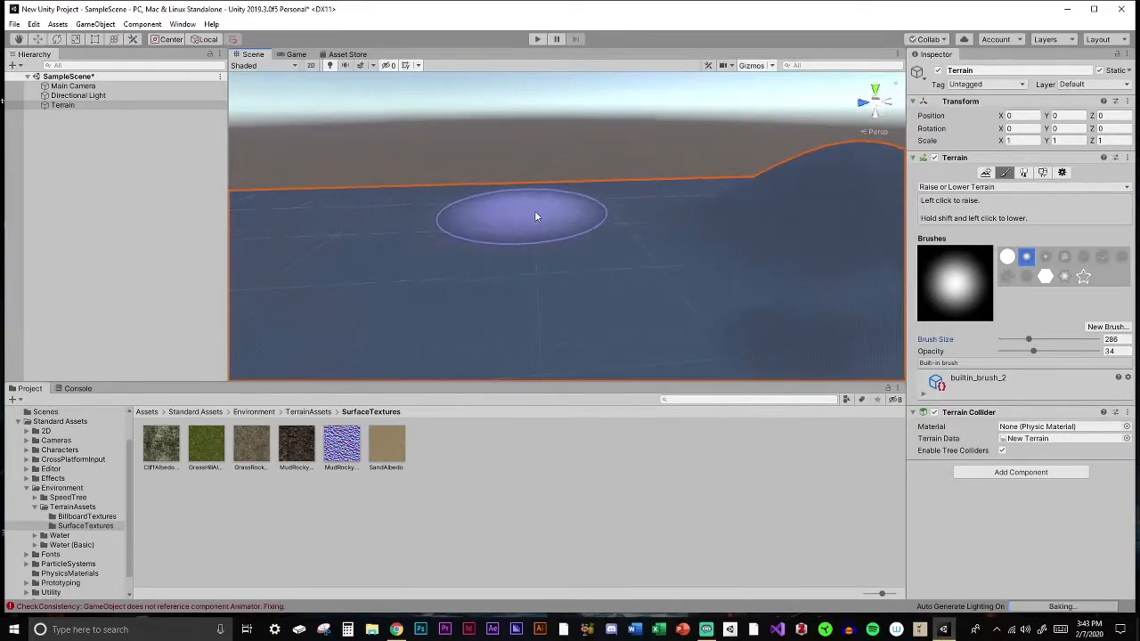
drag(521, 214, 292, 195)
right_drag(490, 210, 196, 211)
right_drag(541, 239, 452, 232)
mouse_move(646, 240)
right_down()
mouse_move(313, 235)
mouse_move(190, 276)
mouse_move(187, 236)
mouse_move(48, 245)
right_up()
mouse_move(626, 227)
right_down()
mouse_move(890, 250)
mouse_move(872, 237)
right_up()
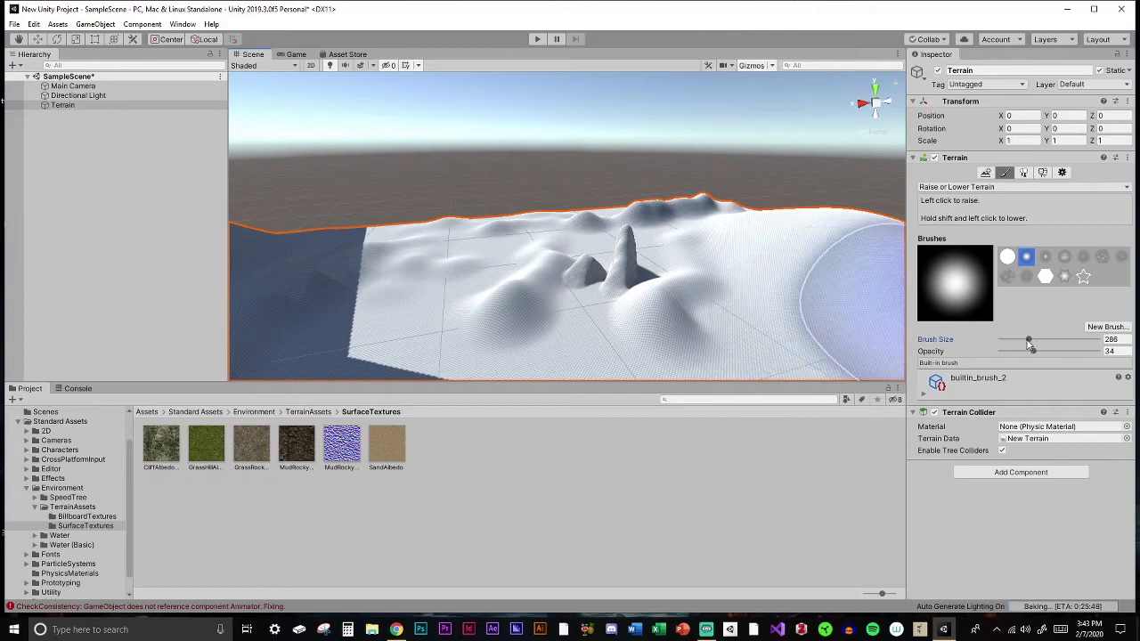
- Reduce the brush size to 52 and add smaller hills between and along the large mountains
drag(1028, 339, 1015, 339)
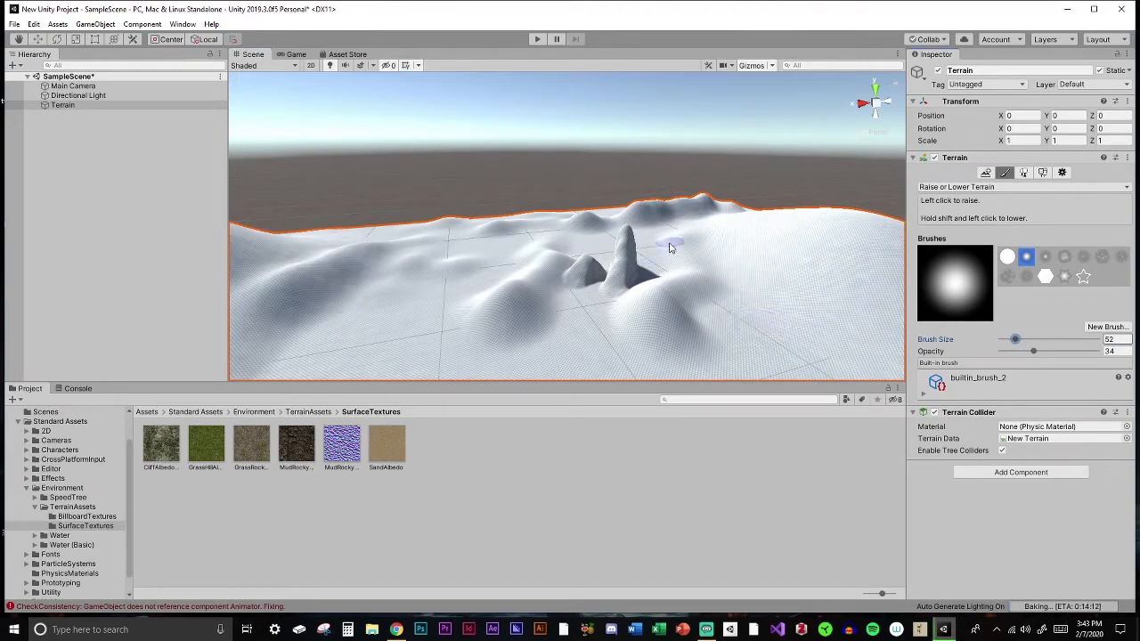
drag(574, 229, 383, 257)
right_drag(499, 265, 343, 260)
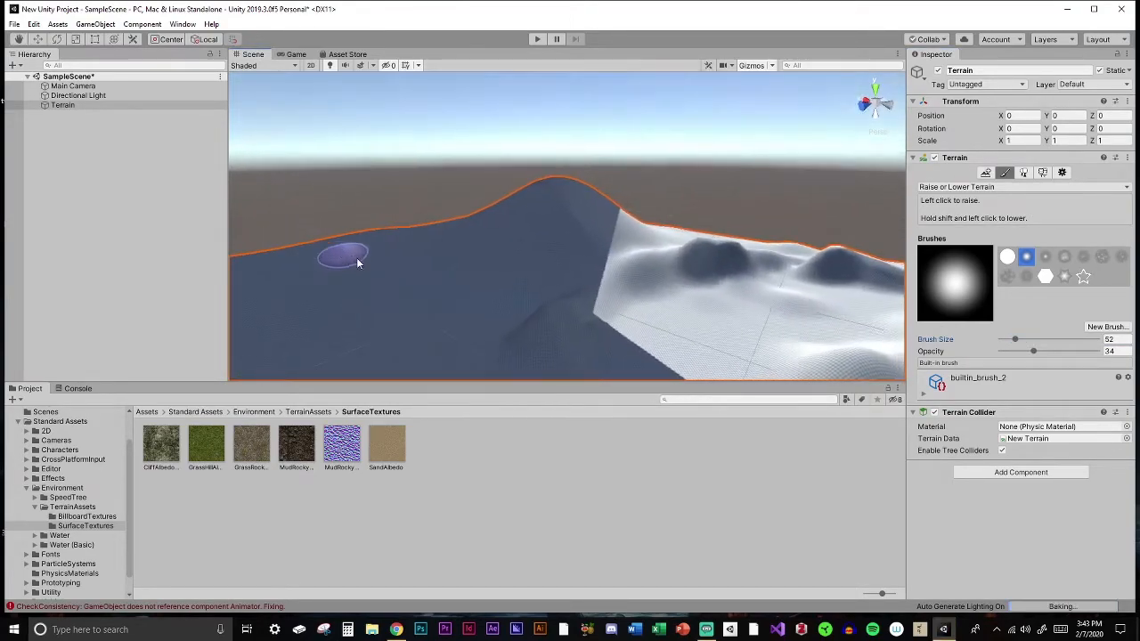
right_drag(500, 257, 294, 261)
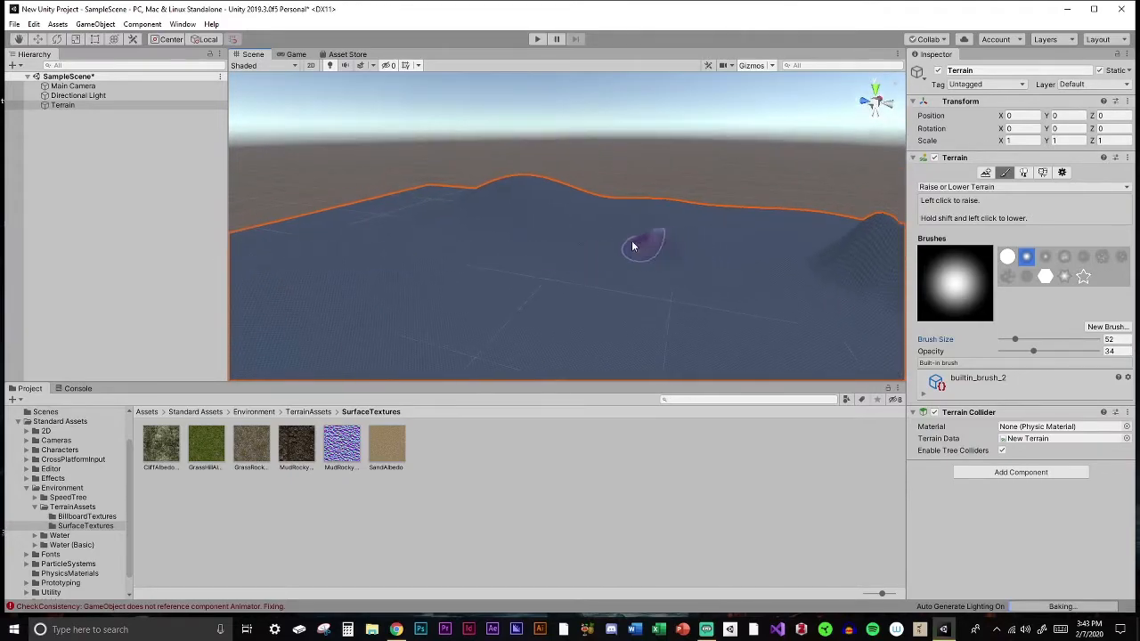
right_drag(511, 245, 420, 246)
right_drag(528, 284, 401, 276)
mouse_move(547, 306)
right_down()
mouse_move(542, 374)
mouse_move(738, 369)
mouse_move(723, 354)
mouse_move(722, 379)
mouse_move(865, 340)
mouse_move(776, 224)
mouse_move(554, 229)
right_up()
drag(628, 229, 500, 232)
right_drag(501, 231, 313, 231)
mouse_move(571, 232)
right_down()
mouse_move(407, 242)
mouse_move(682, 268)
right_up()
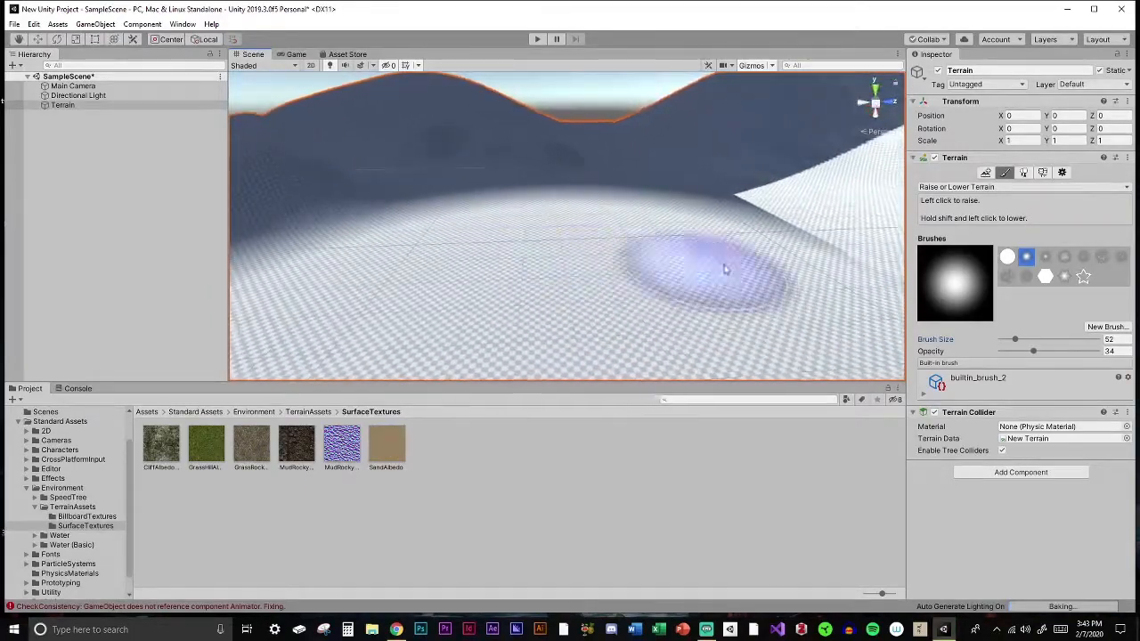
- Raise a patch of rugged, rocky hills in front of the smooth mounds using builtin_brush_6
click(1103, 260)
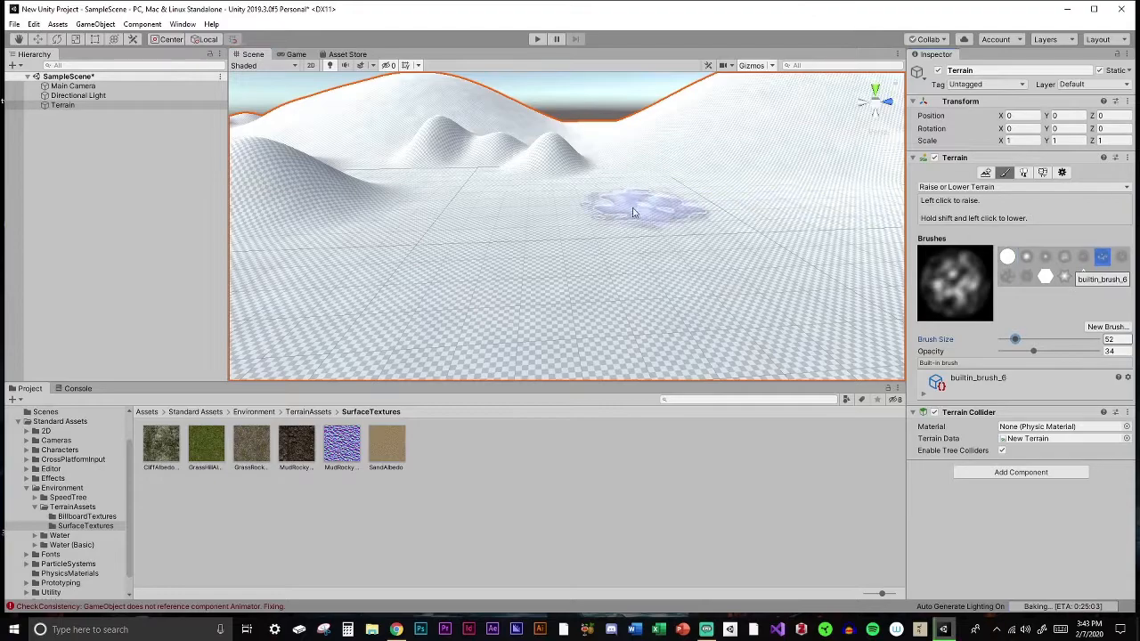
click(491, 217)
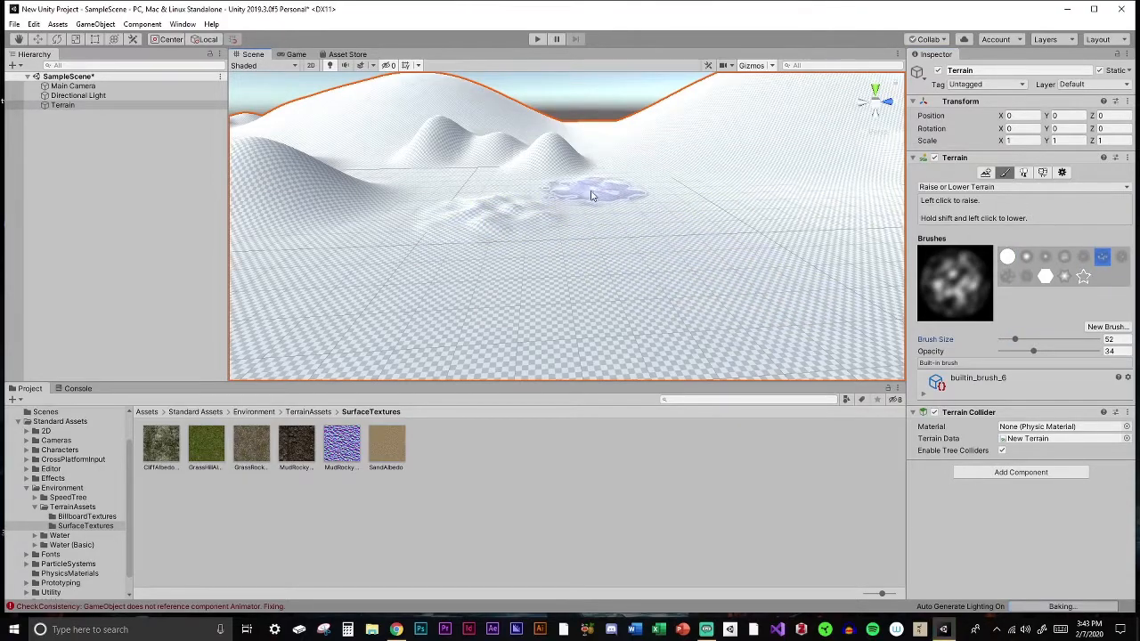
mouse_move(565, 199)
right_down()
mouse_move(741, 204)
mouse_move(712, 213)
right_up()
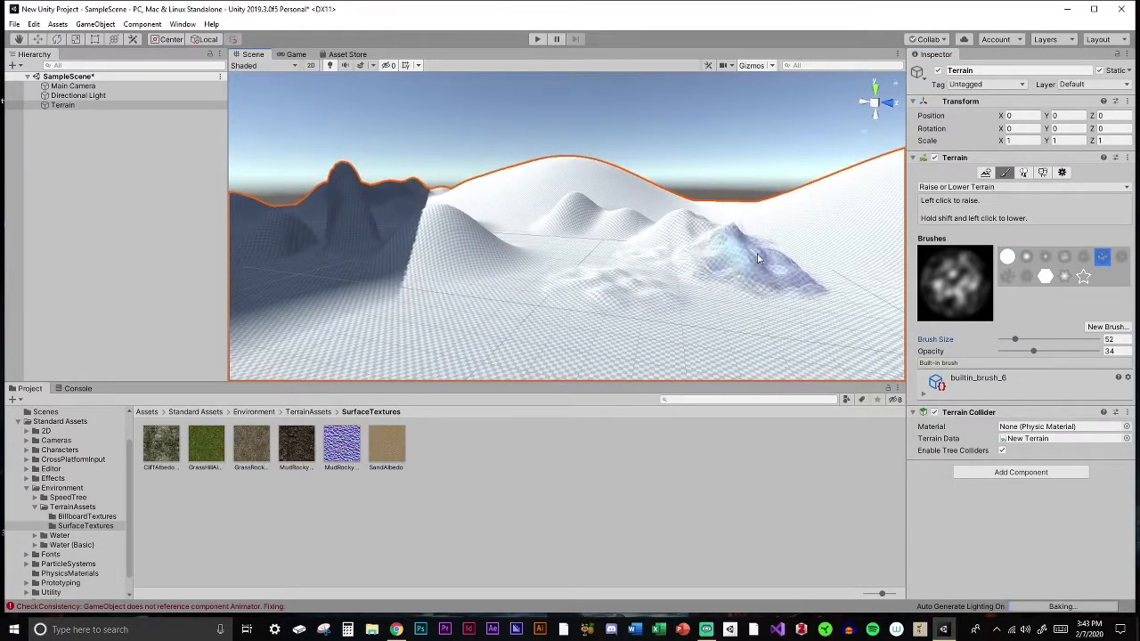
mouse_move(764, 292)
right_down()
mouse_move(648, 310)
mouse_move(670, 259)
mouse_move(433, 347)
mouse_move(579, 334)
mouse_move(563, 346)
mouse_move(677, 321)
right_up()
- Use Set Height at 50 with the solid round brush at size 20 to paint a steep raised block on open ground
click(1010, 188)
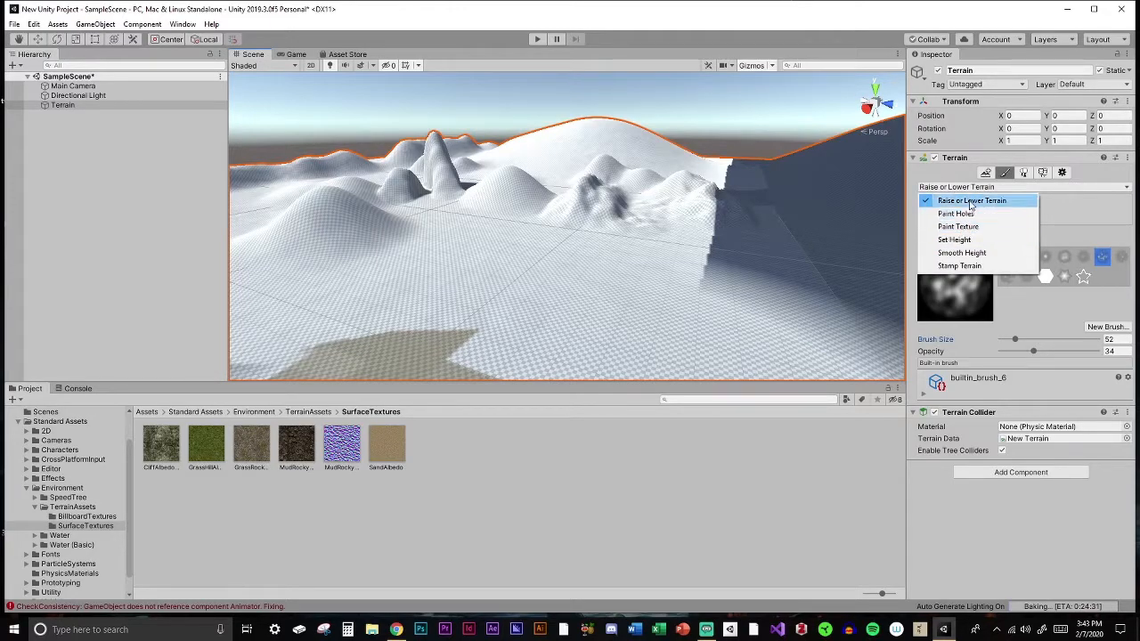
click(954, 239)
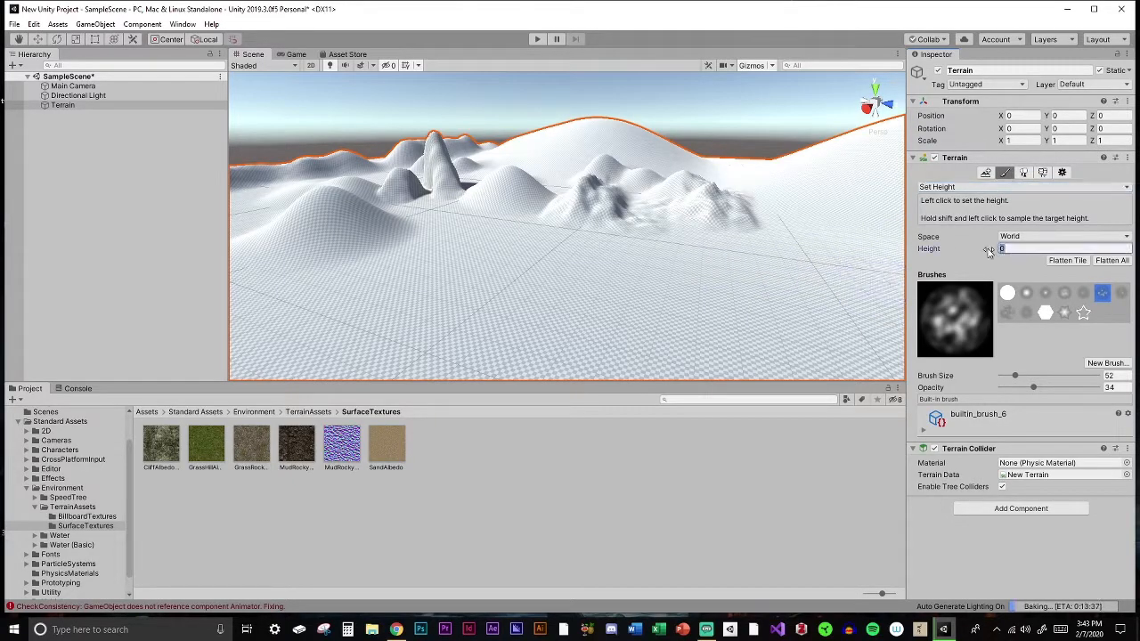
text(5)
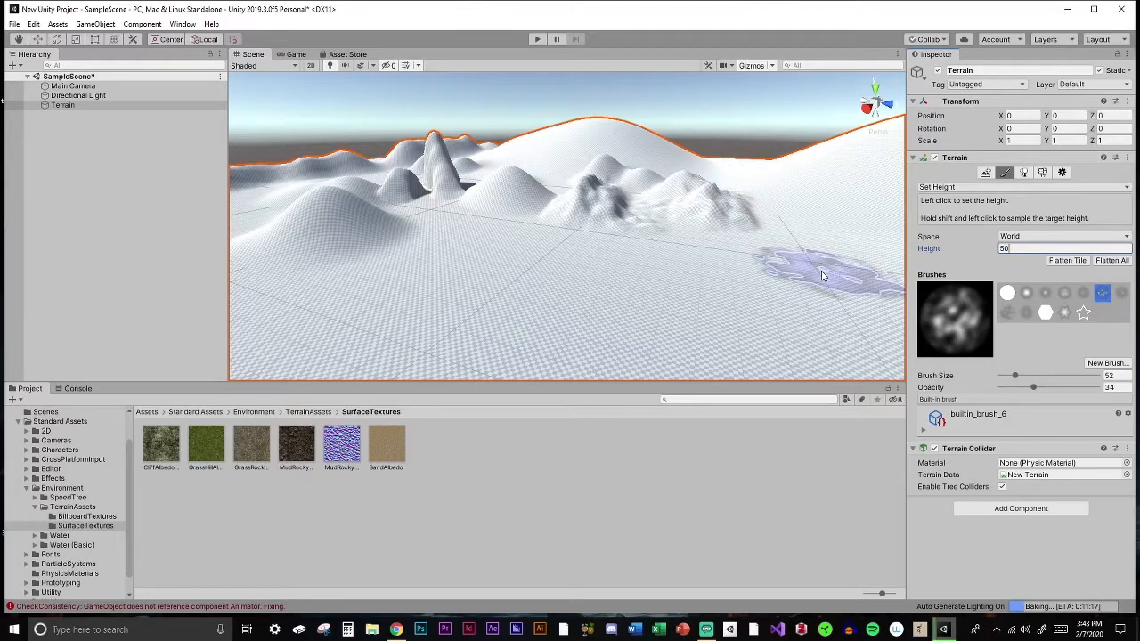
click(1007, 294)
mouse_move(623, 307)
right_down()
mouse_move(888, 281)
mouse_move(704, 330)
mouse_move(758, 344)
mouse_move(898, 332)
mouse_move(738, 323)
mouse_move(502, 348)
mouse_move(333, 348)
mouse_move(326, 324)
mouse_move(712, 343)
right_up()
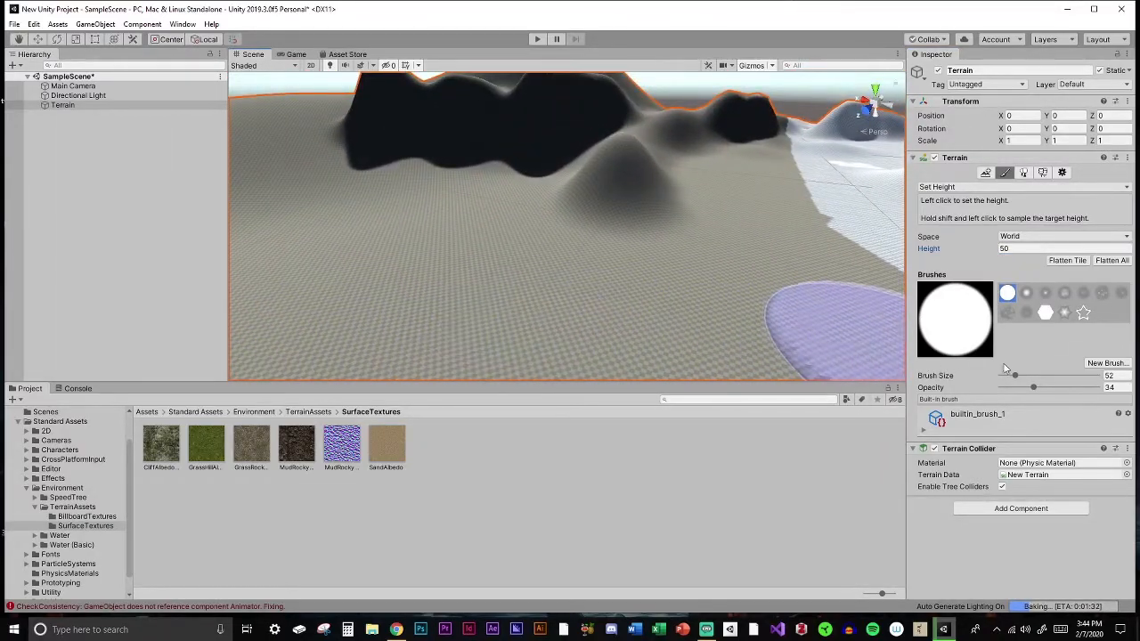
drag(1017, 379, 1009, 376)
mouse_move(573, 275)
mouse_down()
mouse_move(472, 280)
mouse_move(472, 321)
mouse_up()
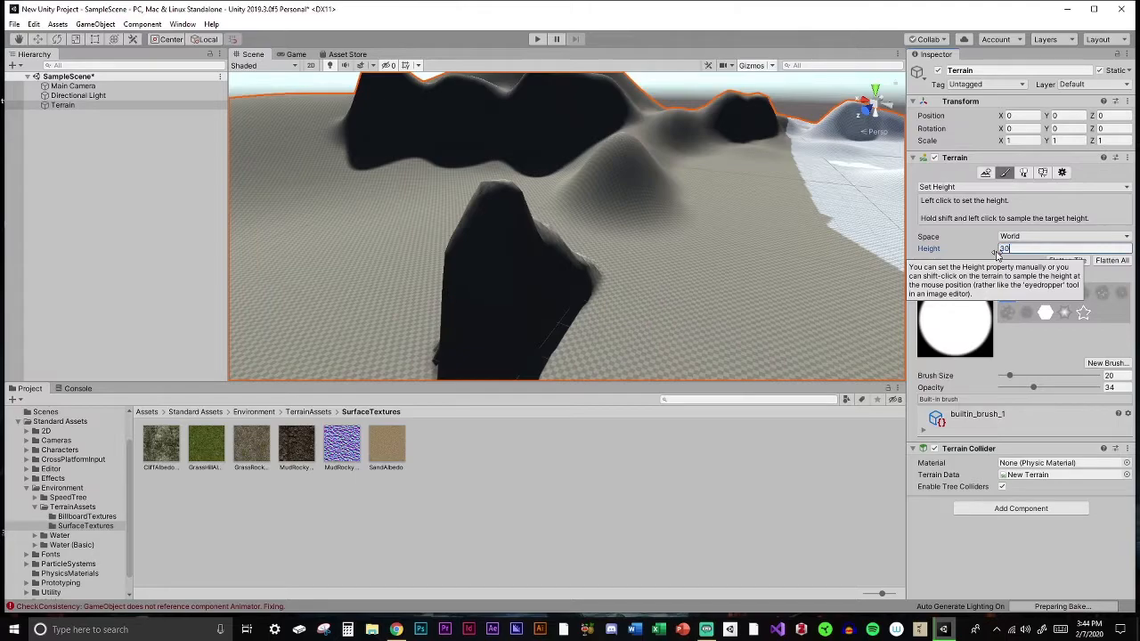
- Set the target height to 30 and paint a closed ring-shaped plateau around a central pit
mouse_move(548, 269)
mouse_down()
mouse_move(521, 290)
mouse_move(469, 259)
mouse_move(514, 206)
mouse_move(597, 214)
mouse_move(535, 280)
mouse_move(570, 256)
mouse_up()
mouse_move(570, 257)
right_down()
mouse_move(562, 265)
mouse_move(691, 319)
mouse_move(781, 330)
mouse_move(744, 292)
right_up()
key(s)
mouse_move(516, 320)
mouse_down()
mouse_move(466, 288)
mouse_move(650, 272)
mouse_move(584, 301)
mouse_move(670, 233)
mouse_move(648, 256)
mouse_move(634, 182)
mouse_move(645, 184)
mouse_up()
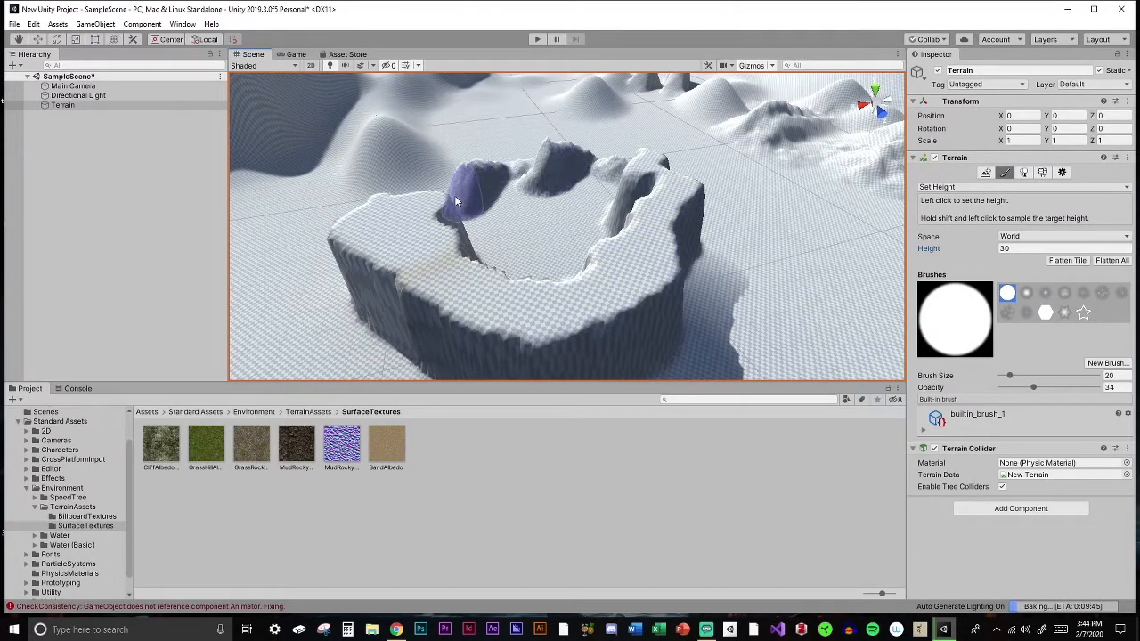
drag(451, 196, 445, 198)
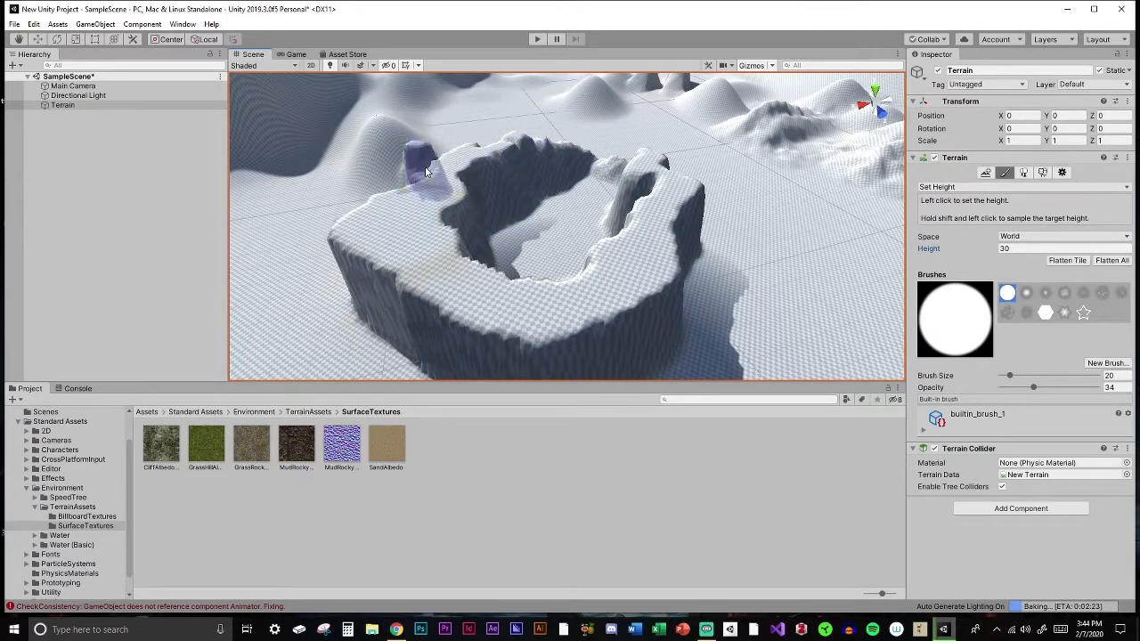
mouse_move(420, 172)
mouse_down()
mouse_move(397, 187)
mouse_move(495, 152)
mouse_up()
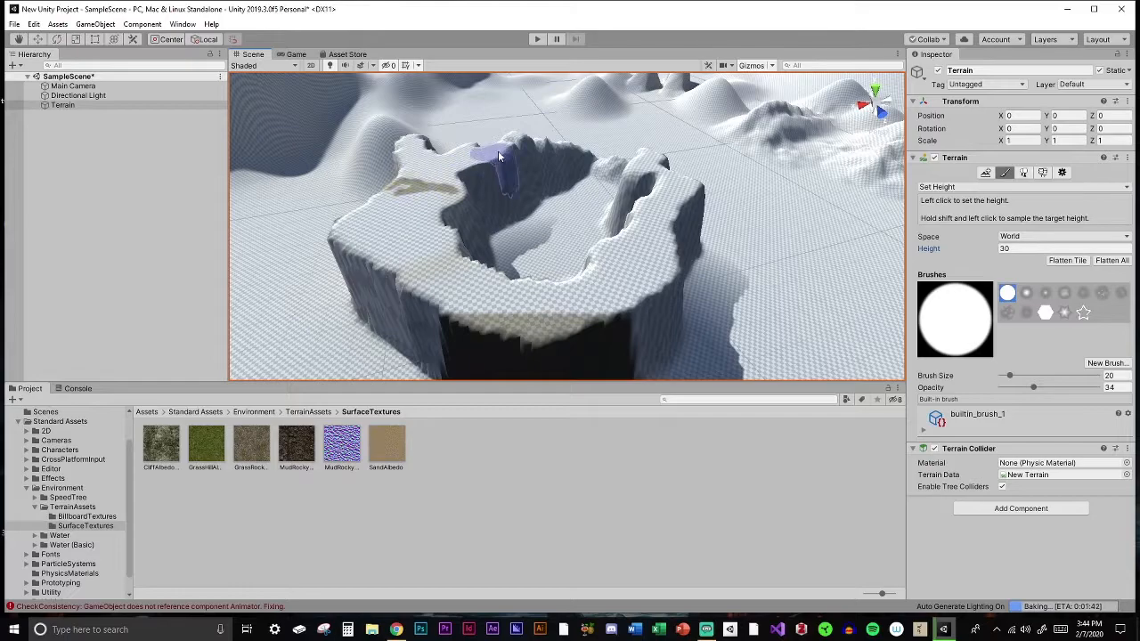
drag(629, 157, 573, 156)
- Smooth the inner rim and pit walls of the ring-shaped plateau using Smooth Height with the solid round brush at size 20
right_drag(572, 157, 575, 193)
key(w)
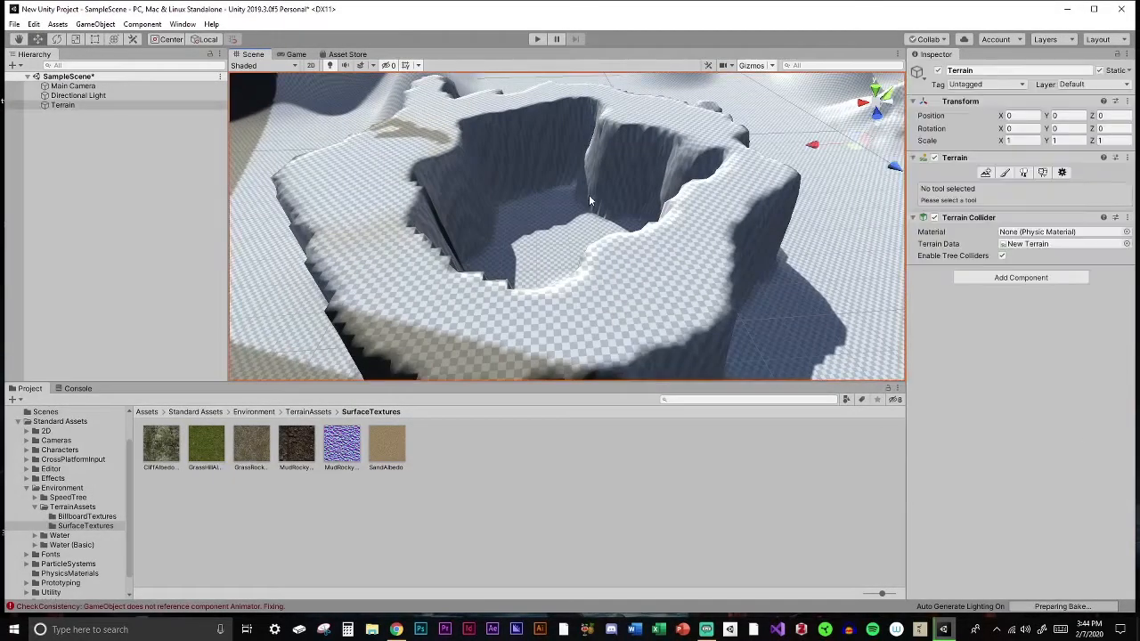
click(1004, 173)
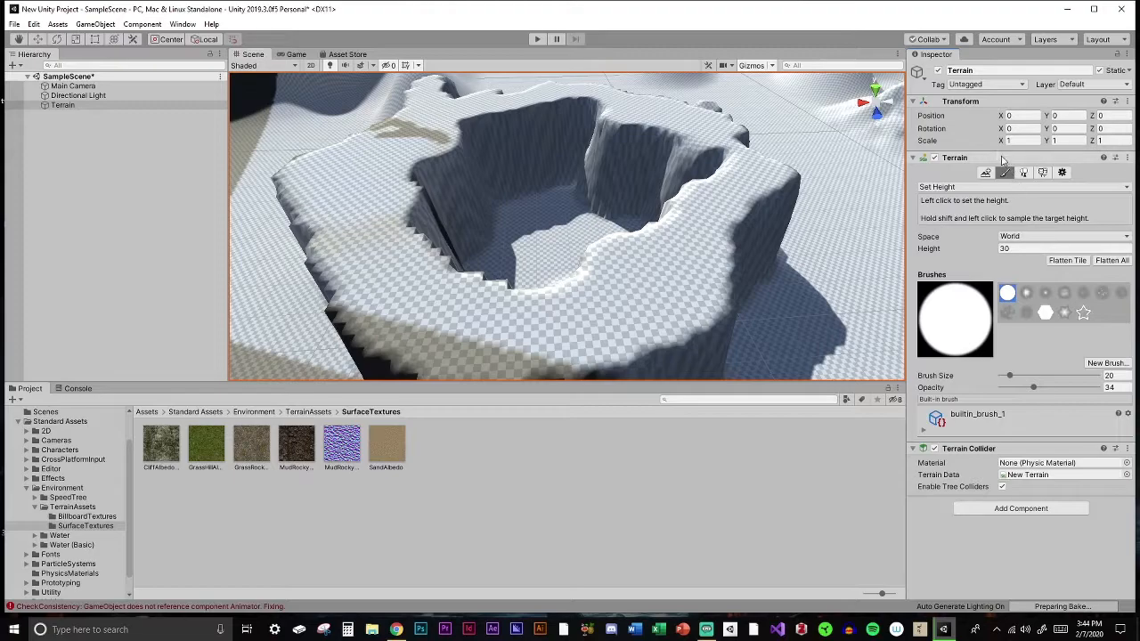
click(999, 187)
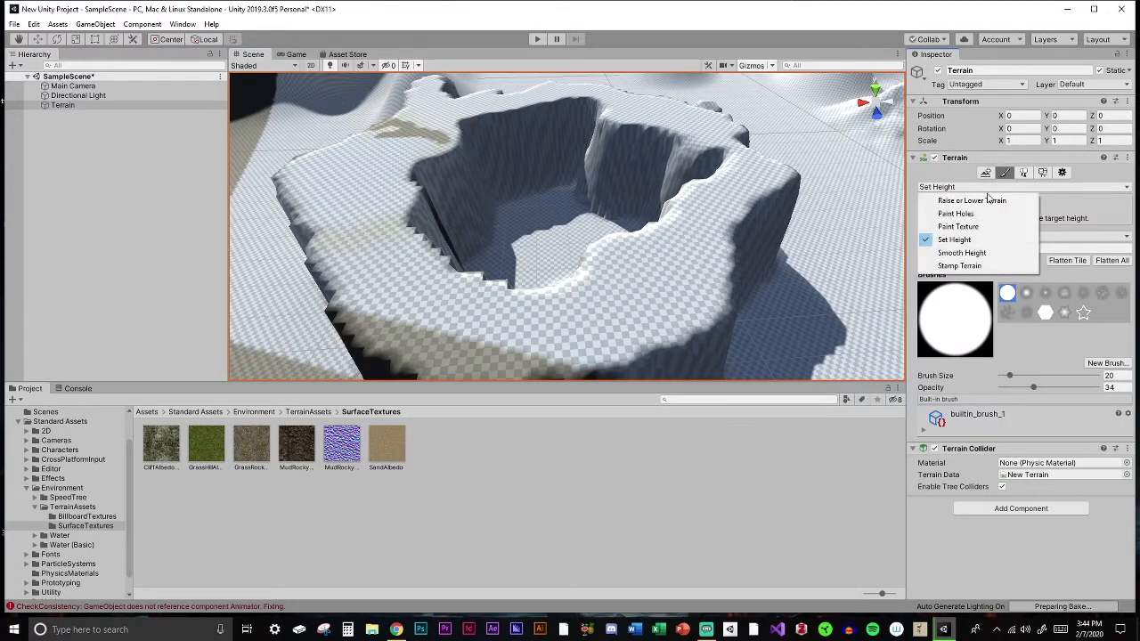
click(962, 252)
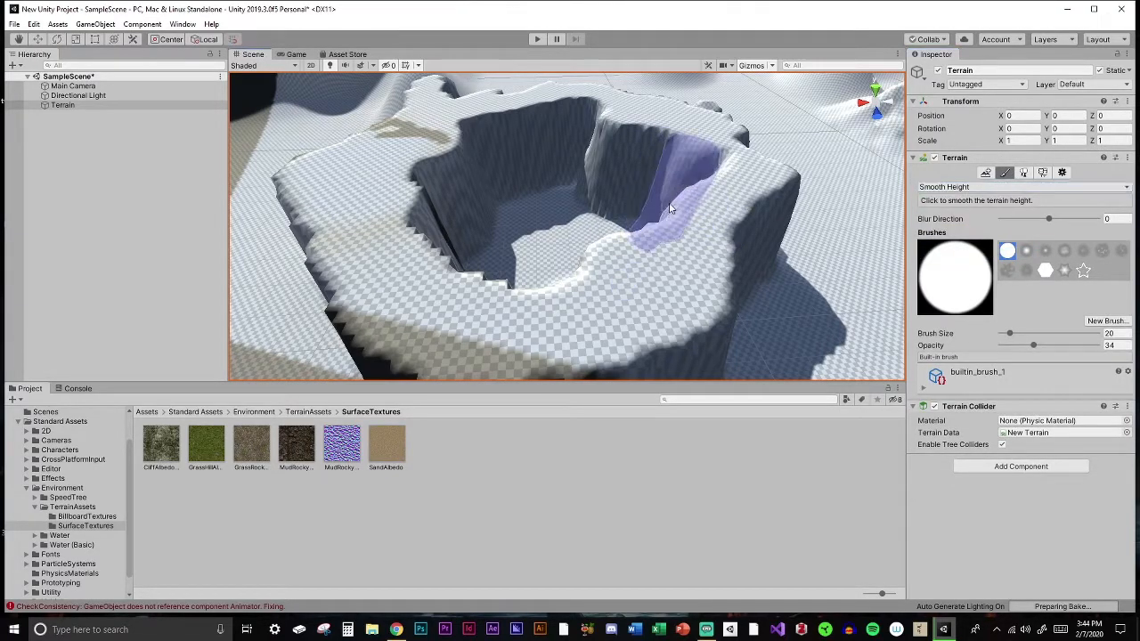
mouse_move(648, 246)
mouse_down()
mouse_move(632, 233)
mouse_move(670, 154)
mouse_move(613, 124)
mouse_move(537, 116)
mouse_move(469, 135)
mouse_move(418, 167)
mouse_move(390, 207)
mouse_up()
mouse_move(423, 258)
mouse_down()
mouse_move(417, 320)
mouse_move(545, 328)
mouse_move(623, 276)
mouse_move(583, 297)
mouse_move(585, 249)
mouse_move(606, 238)
mouse_move(545, 284)
mouse_up()
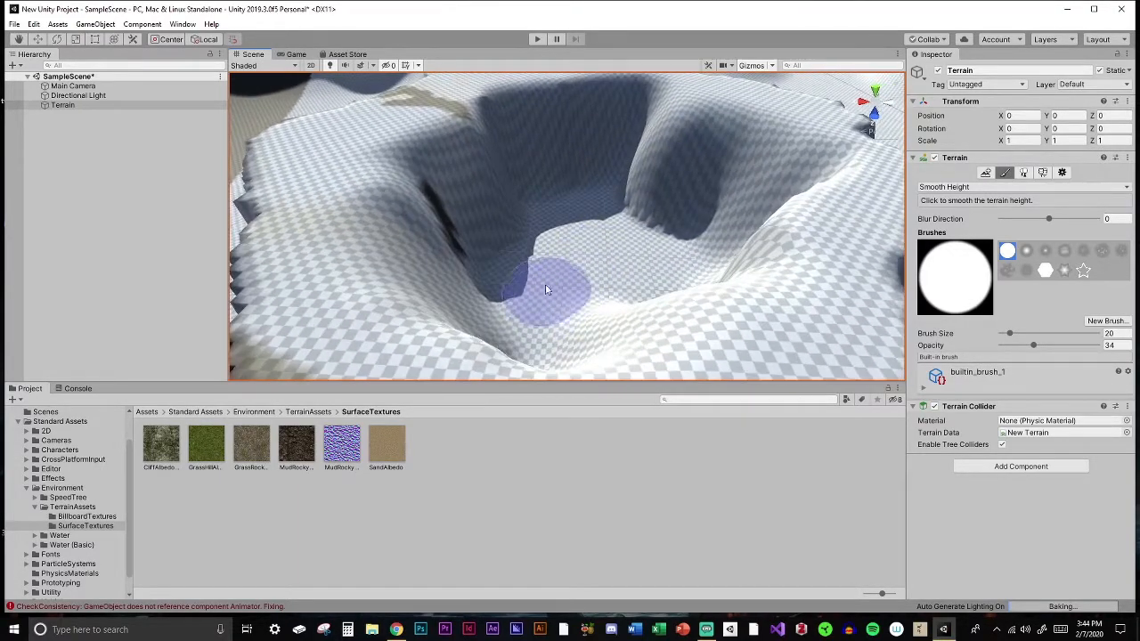
click(1005, 188)
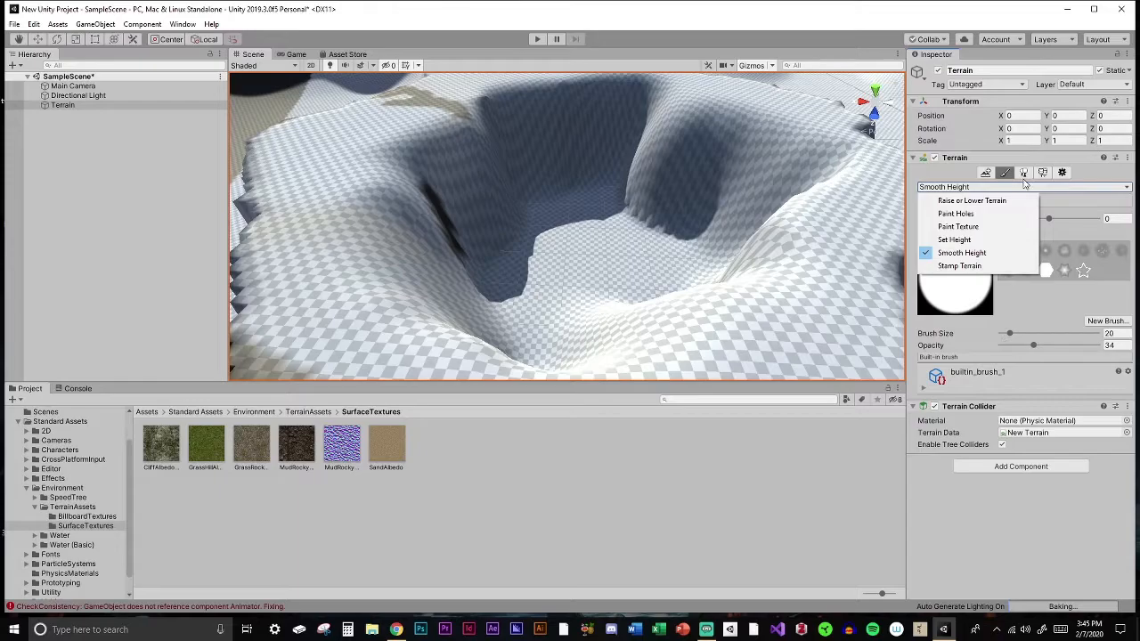
click(1007, 177)
- Switch to Paint Texture and create a first terrain layer from the GrassHill albedo texture, covering the whole terrain in grass
right_drag(712, 239, 630, 150)
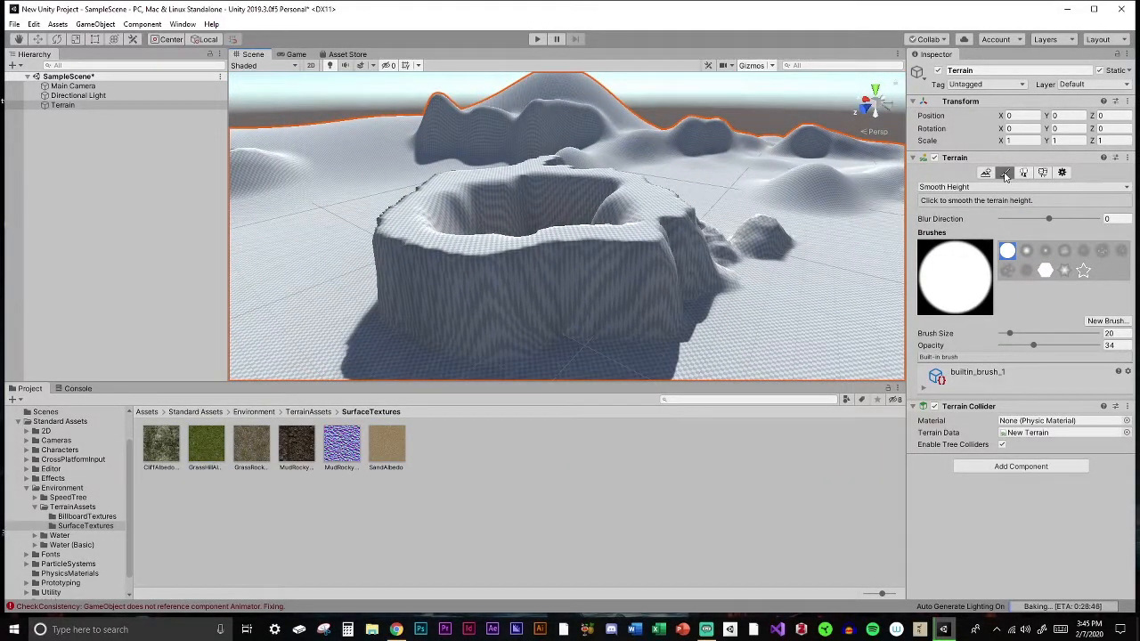
click(999, 189)
click(964, 230)
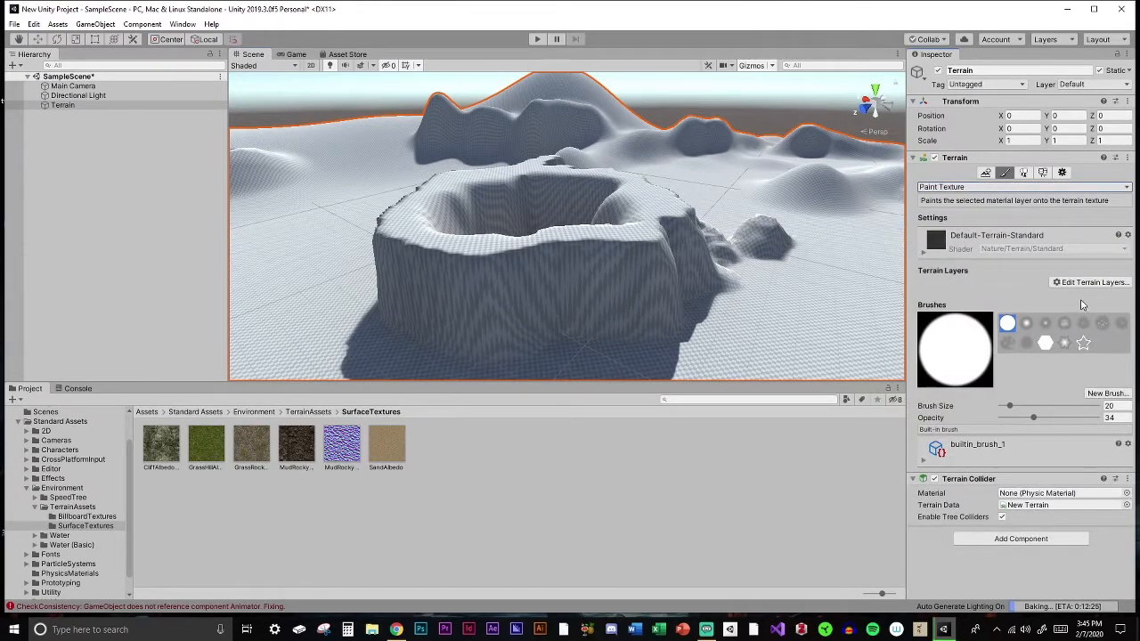
click(1097, 283)
click(1080, 284)
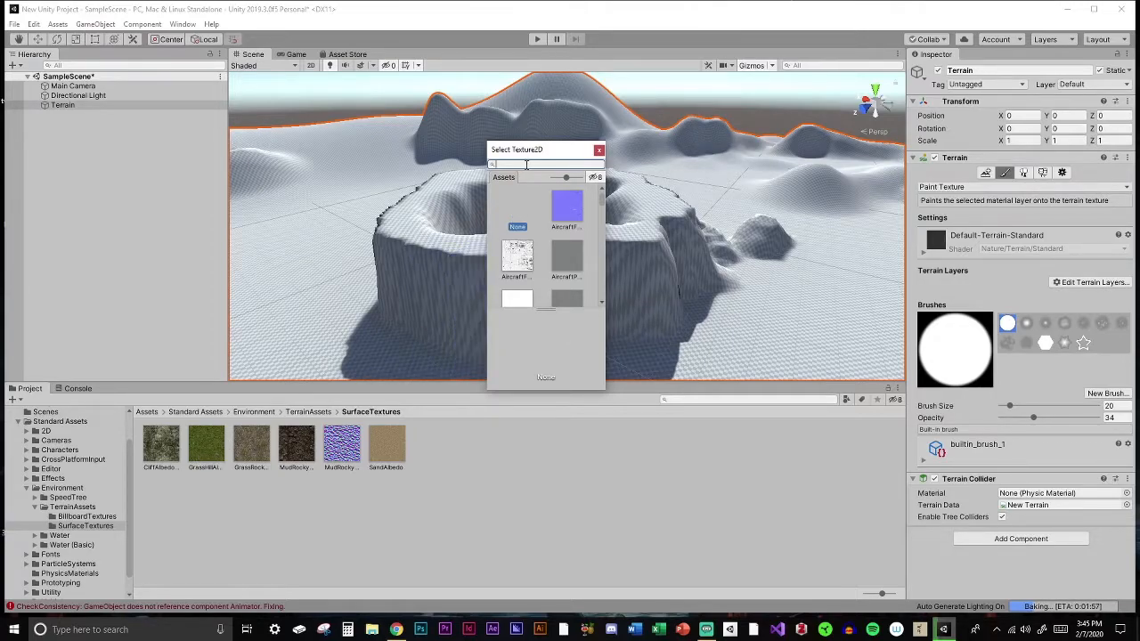
text(grass)
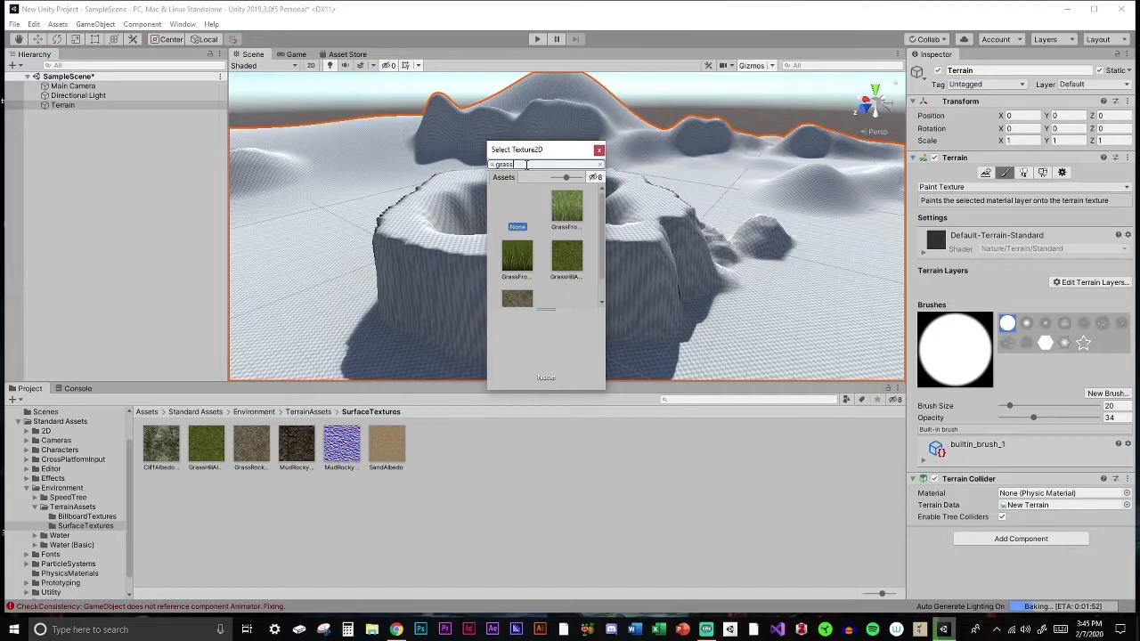
double_click(565, 260)
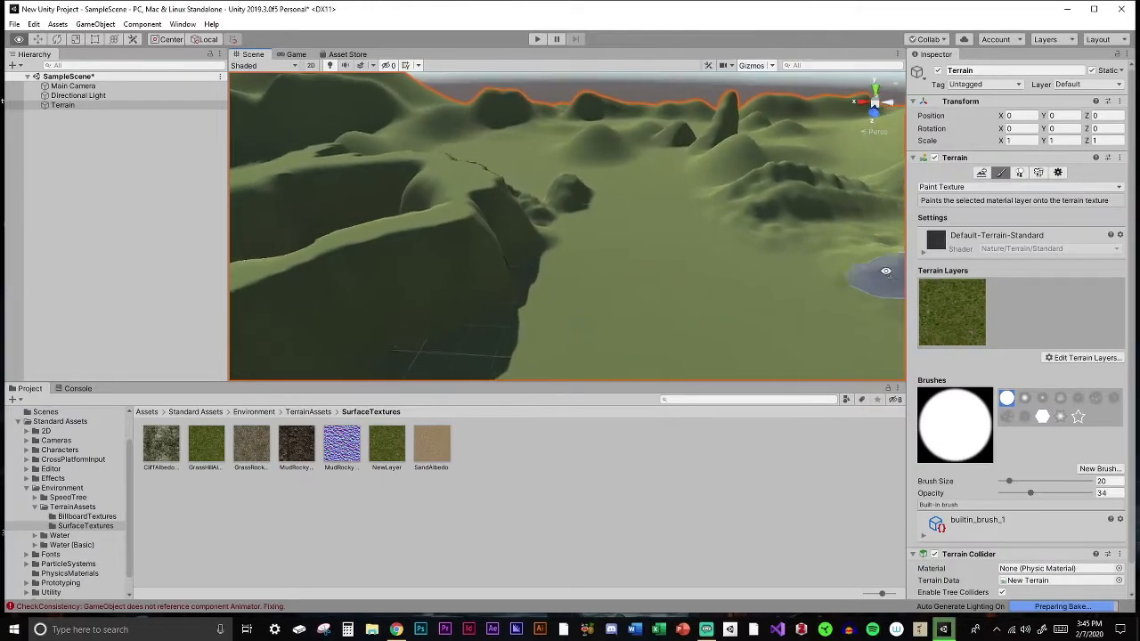
- Create a second terrain layer from the CliffAlbedo texture
right_drag(812, 269, 681, 256)
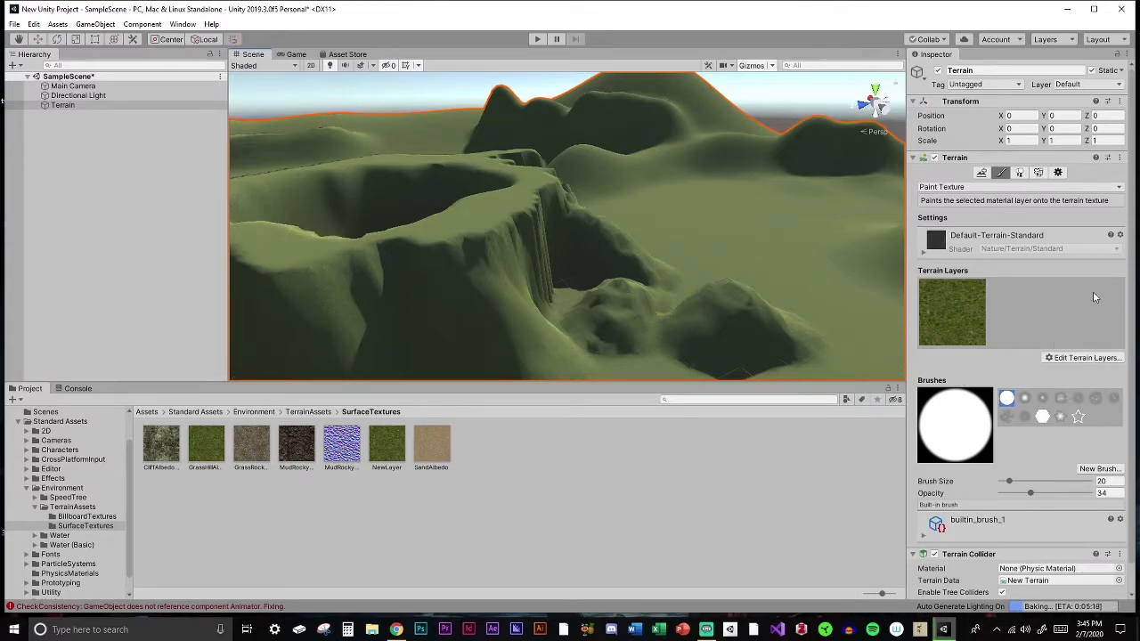
click(1098, 360)
click(1079, 359)
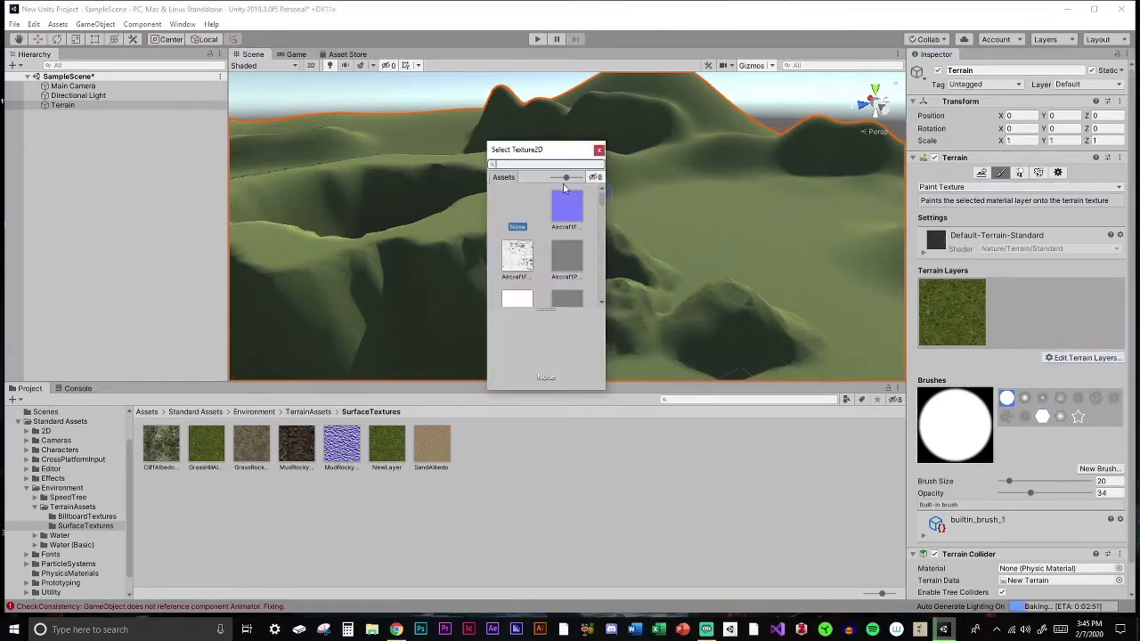
text(cliff)
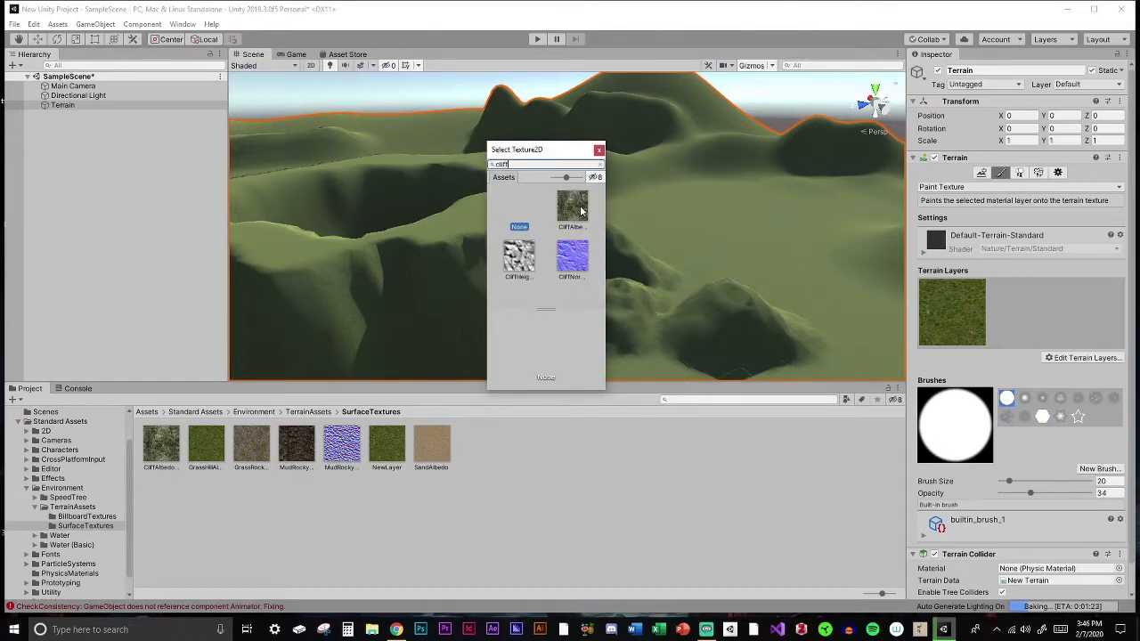
double_click(577, 210)
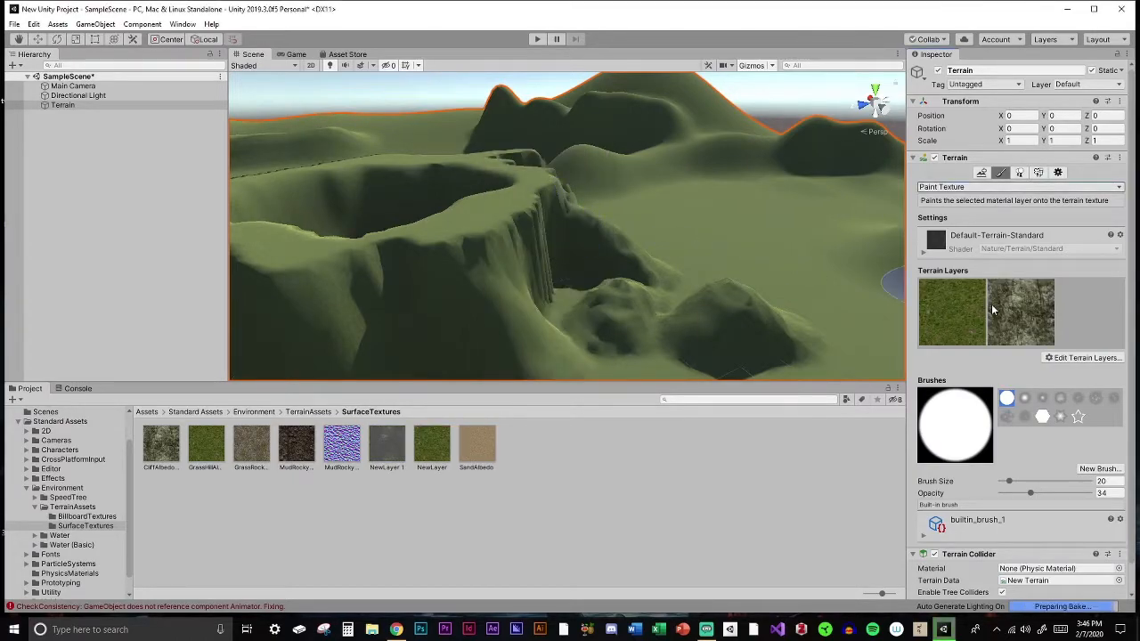
- Paint the cliff layer across the steep faces of the peaked mountain with the round brush at size 20 and opacity 8.6
click(1019, 311)
right_drag(739, 269, 681, 195)
key(w)
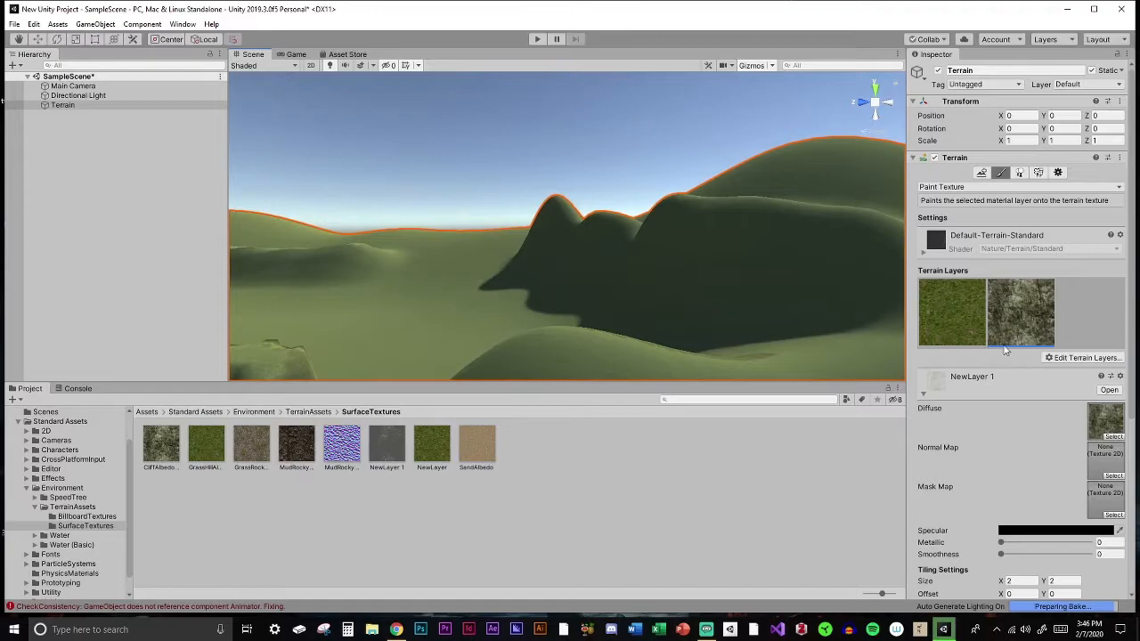
scroll(995, 467, down, 5)
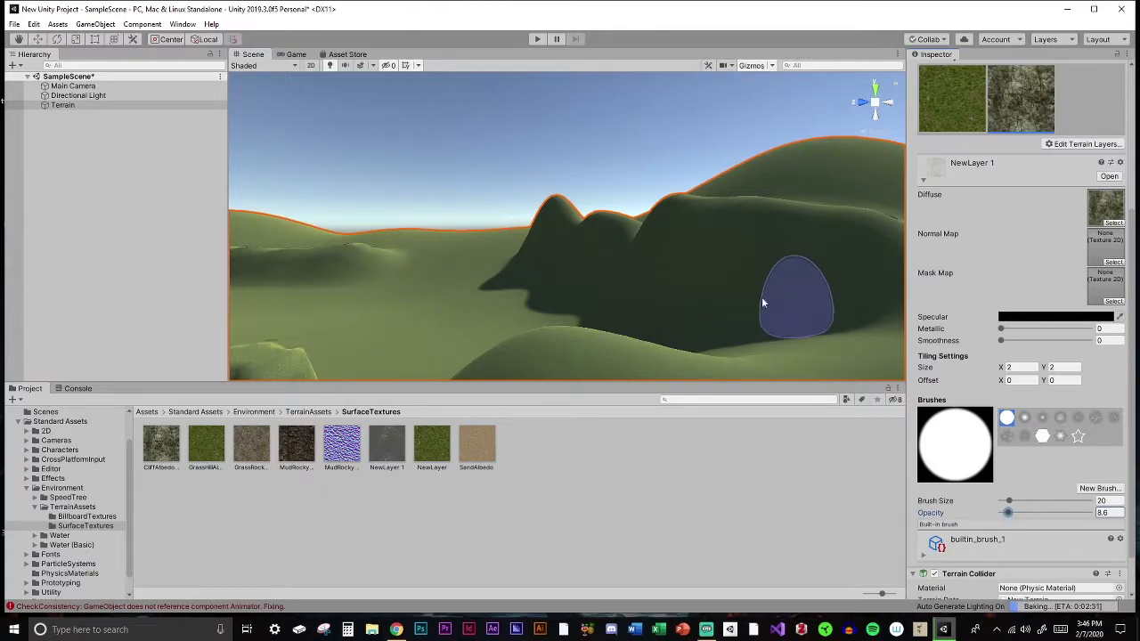
mouse_move(761, 300)
mouse_down()
mouse_move(678, 287)
mouse_move(789, 301)
mouse_up()
key(w)
mouse_move(789, 302)
right_down()
mouse_move(698, 300)
mouse_move(798, 310)
mouse_move(801, 329)
right_up()
mouse_move(775, 270)
right_down()
mouse_move(754, 290)
mouse_move(766, 272)
mouse_move(748, 277)
mouse_move(758, 263)
right_up()
key(w)
mouse_move(758, 263)
mouse_down()
mouse_move(529, 242)
mouse_move(456, 213)
mouse_move(495, 151)
mouse_move(862, 212)
mouse_up()
- Paint cliff patches on the smaller neighbouring hills and the upper slopes of the large mountain
right_drag(862, 213, 1000, 236)
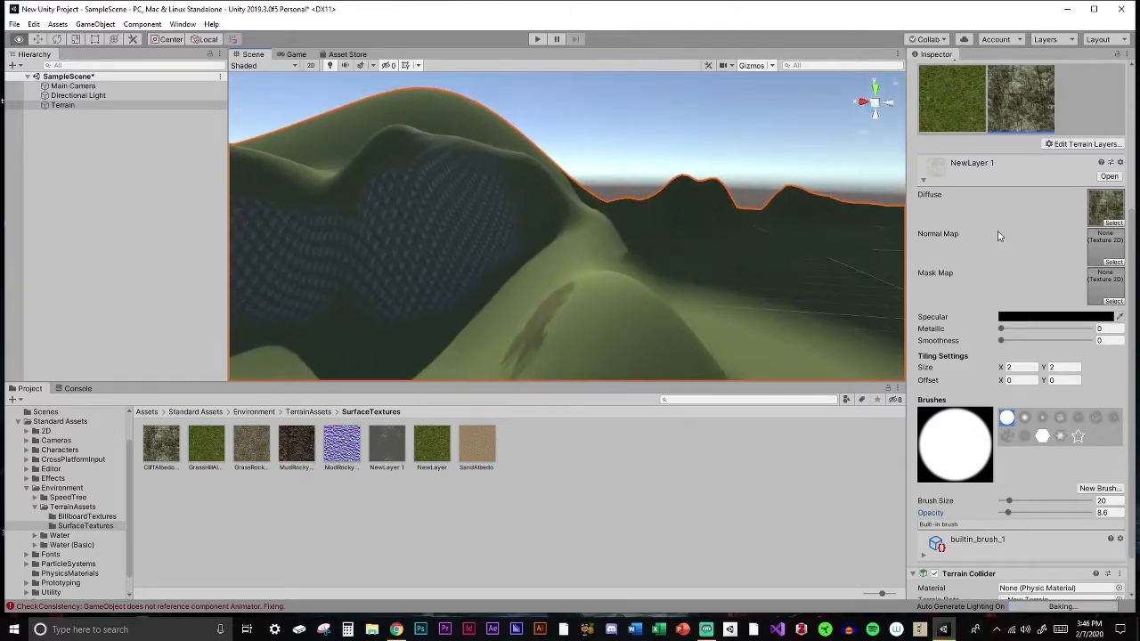
drag(717, 231, 643, 233)
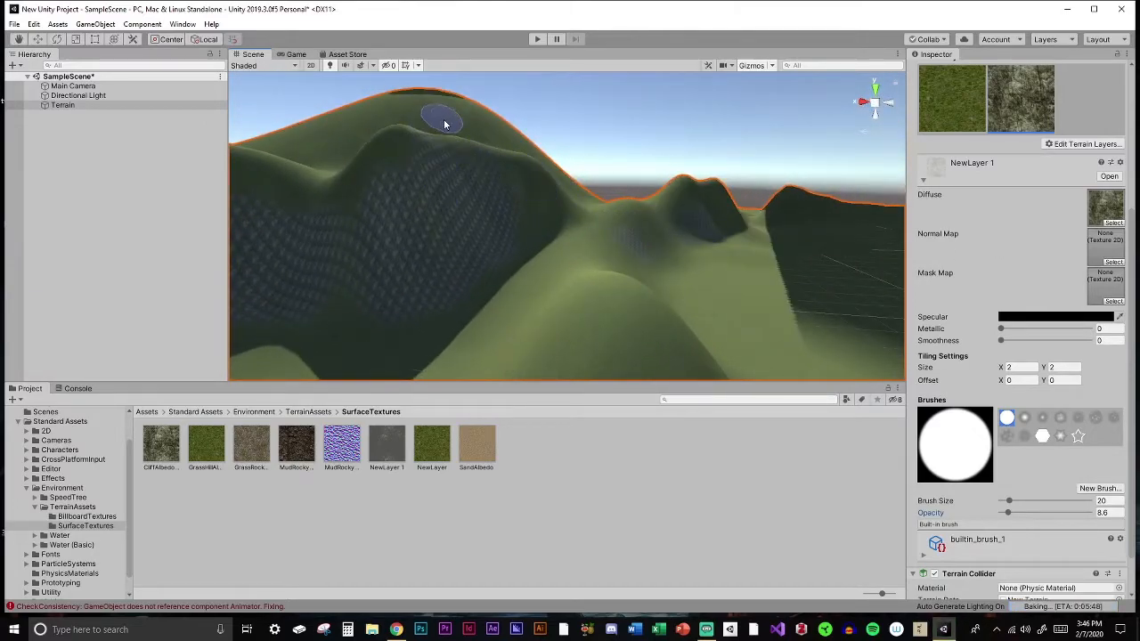
mouse_move(356, 130)
mouse_down()
mouse_move(318, 152)
mouse_move(463, 122)
mouse_move(566, 192)
mouse_move(643, 264)
mouse_up()
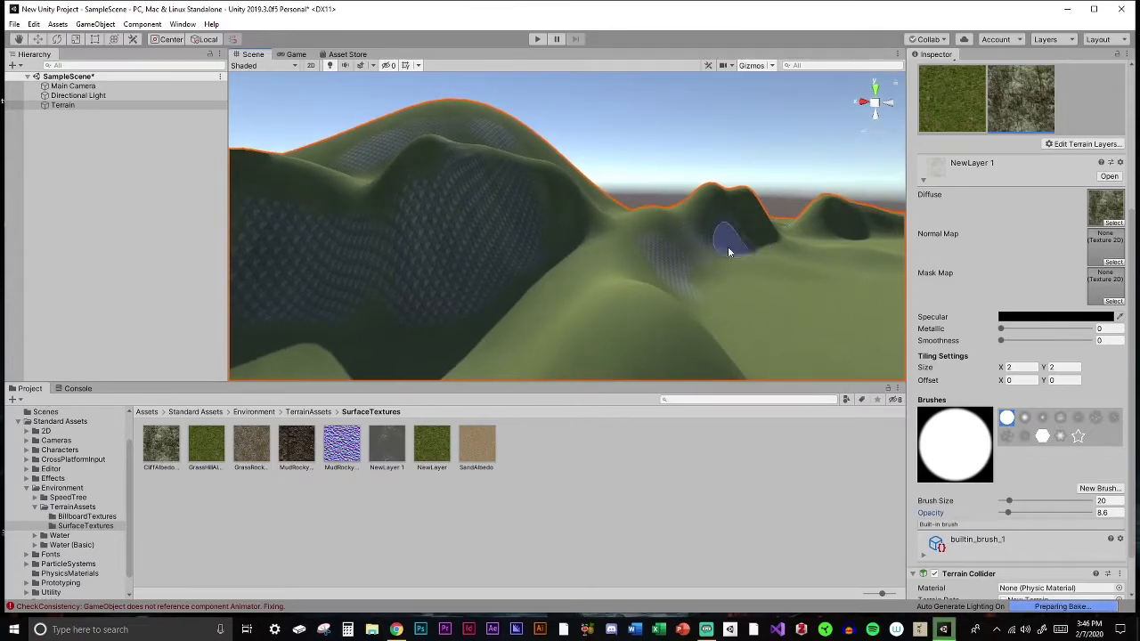
- Set the cliff layer's tiling size to 10 in both X and Y
right_drag(732, 241, 577, 250)
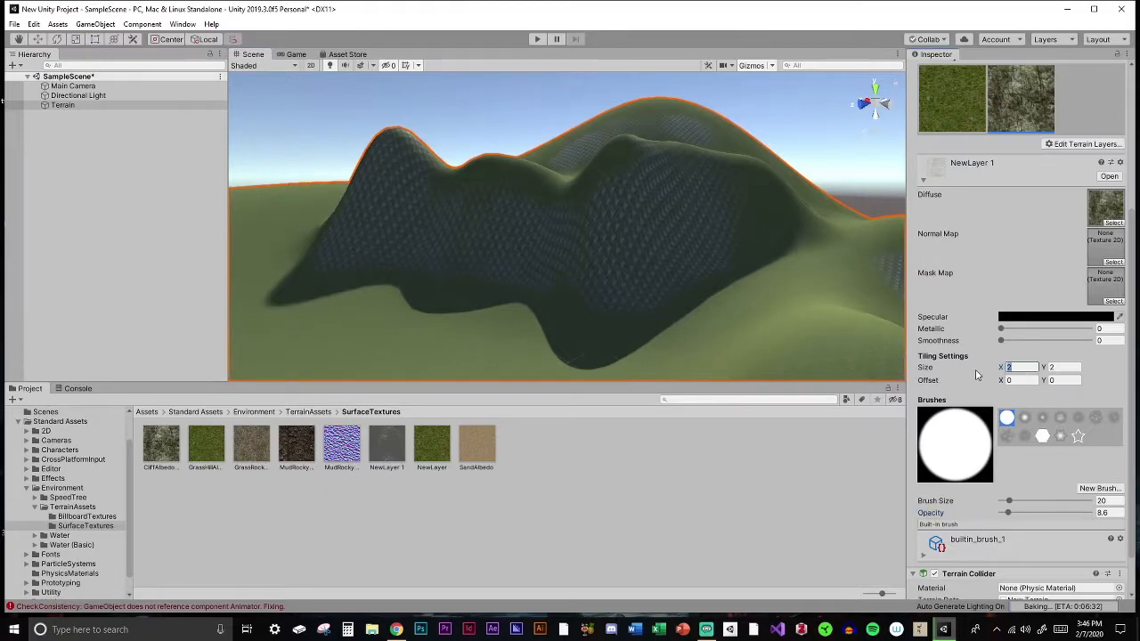
text(10)
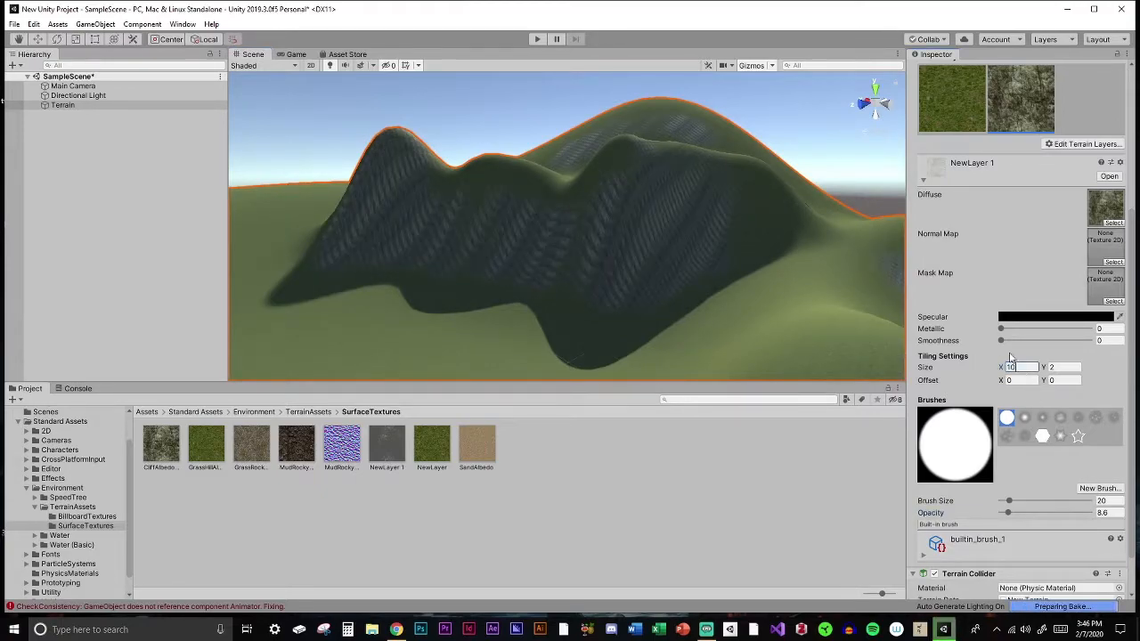
text(10)
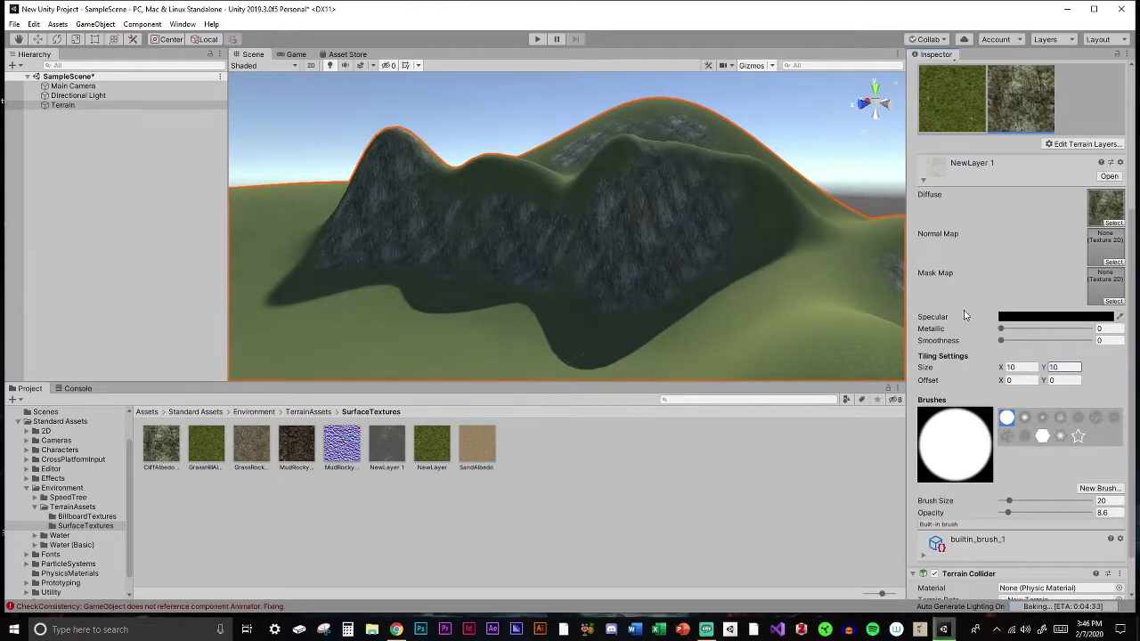
- Paint the cliff layer onto the steep outer walls of the ring-shaped plateau
right_drag(633, 270, 584, 272)
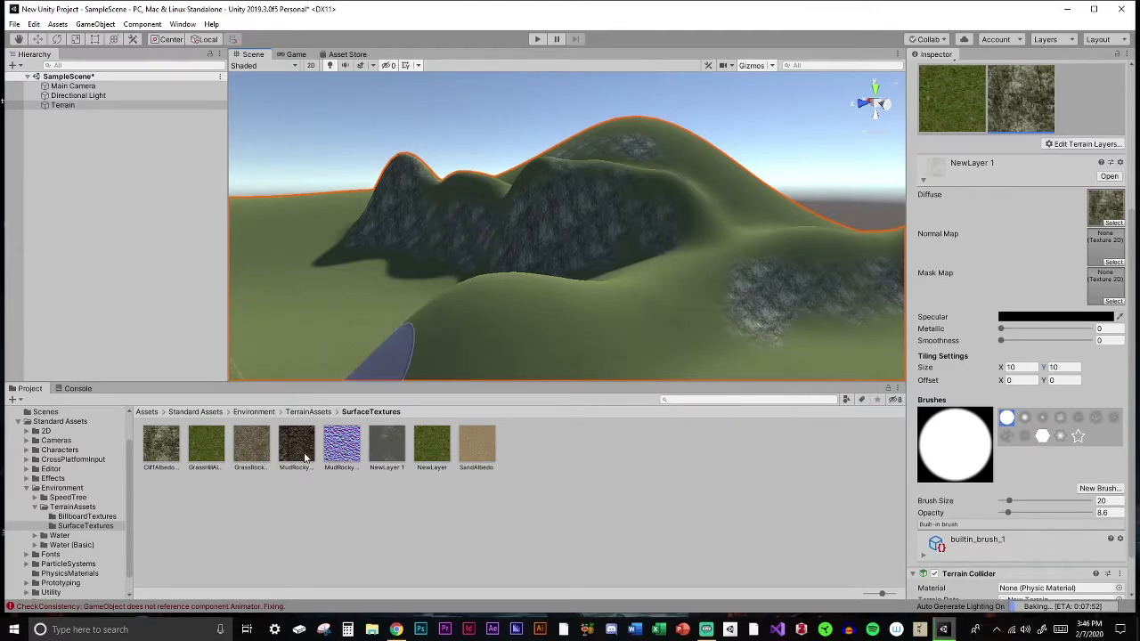
mouse_move(687, 255)
right_down()
mouse_move(810, 315)
mouse_move(754, 312)
mouse_move(779, 297)
right_up()
right_drag(570, 258, 370, 263)
mouse_move(557, 238)
right_down()
mouse_move(435, 293)
mouse_move(603, 272)
mouse_move(591, 254)
mouse_move(526, 288)
mouse_move(499, 253)
mouse_move(609, 242)
mouse_move(624, 223)
mouse_move(909, 279)
mouse_move(1004, 275)
mouse_move(761, 303)
mouse_move(898, 301)
mouse_move(991, 384)
right_up()
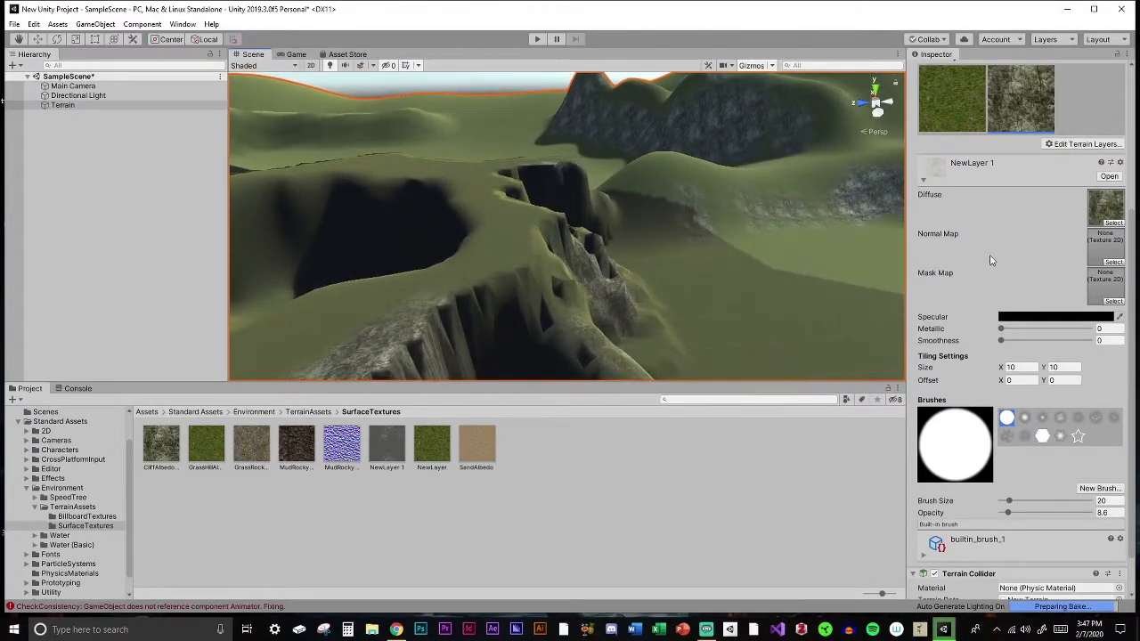
- Switch to Paint Trees and add the Conifer_Desktop prefab as a tree type
scroll(1043, 273, up, 5)
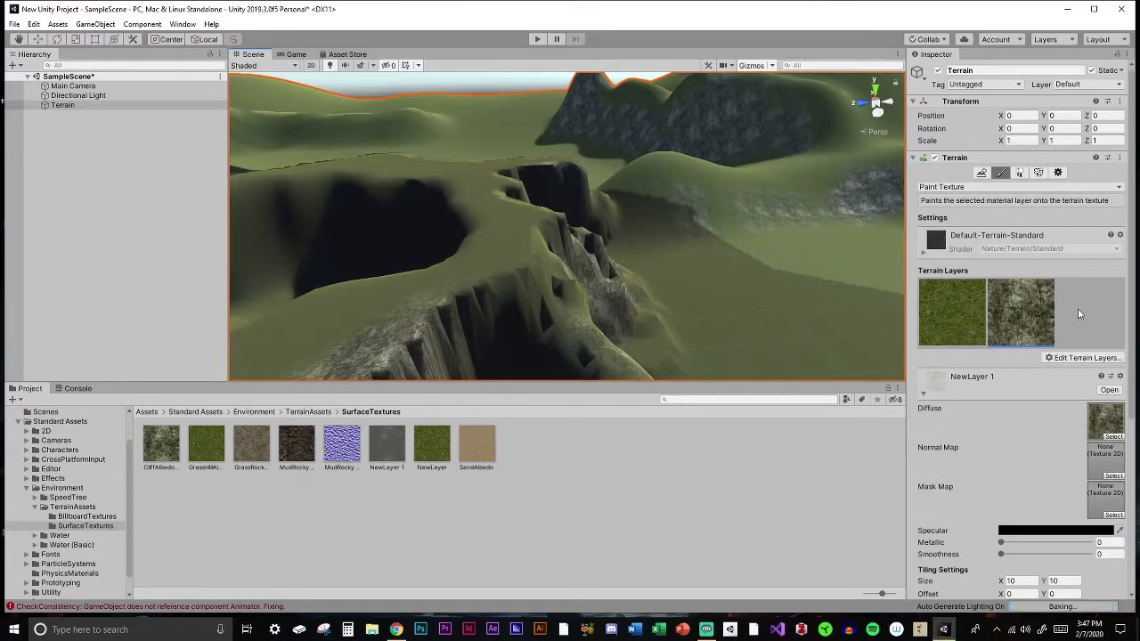
mouse_move(790, 247)
right_down()
mouse_move(839, 262)
mouse_move(840, 247)
right_up()
click(1019, 173)
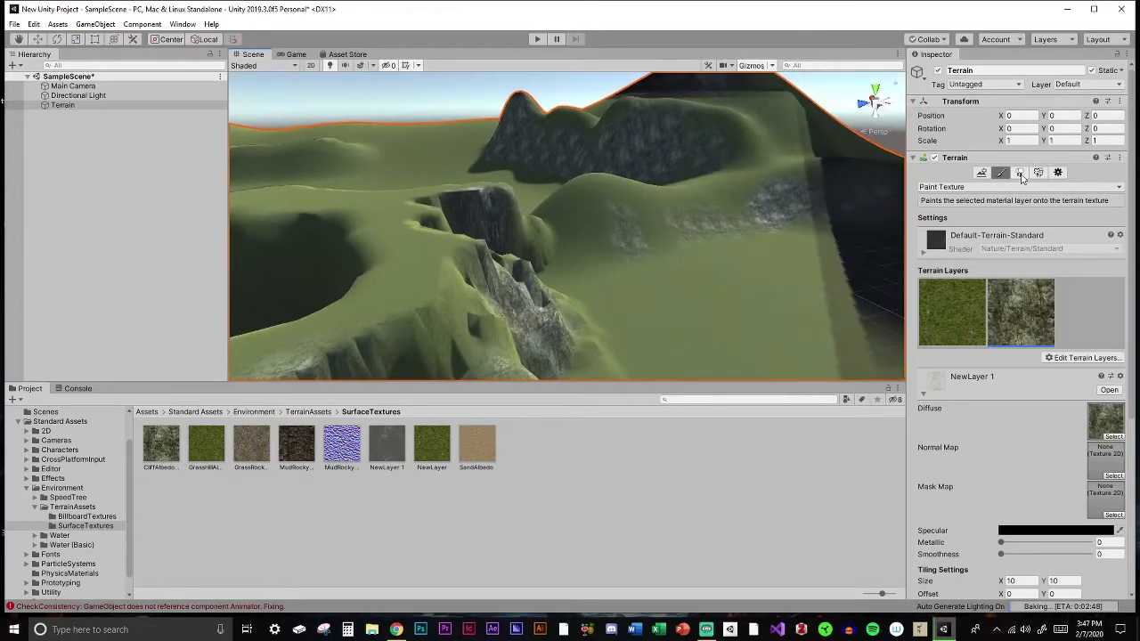
click(1073, 267)
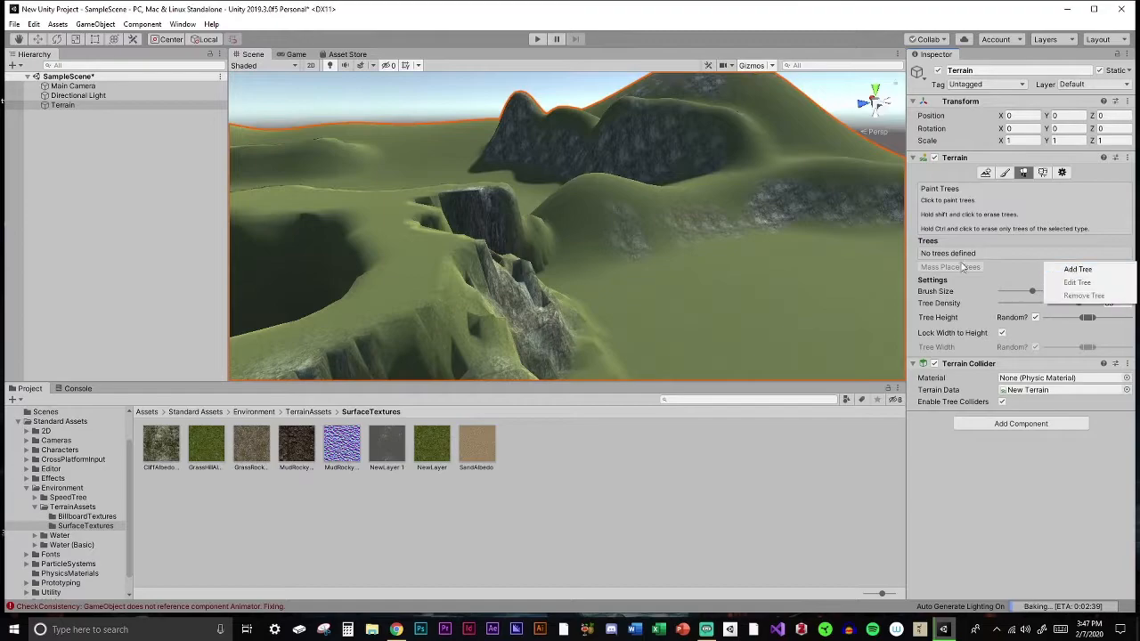
click(1077, 268)
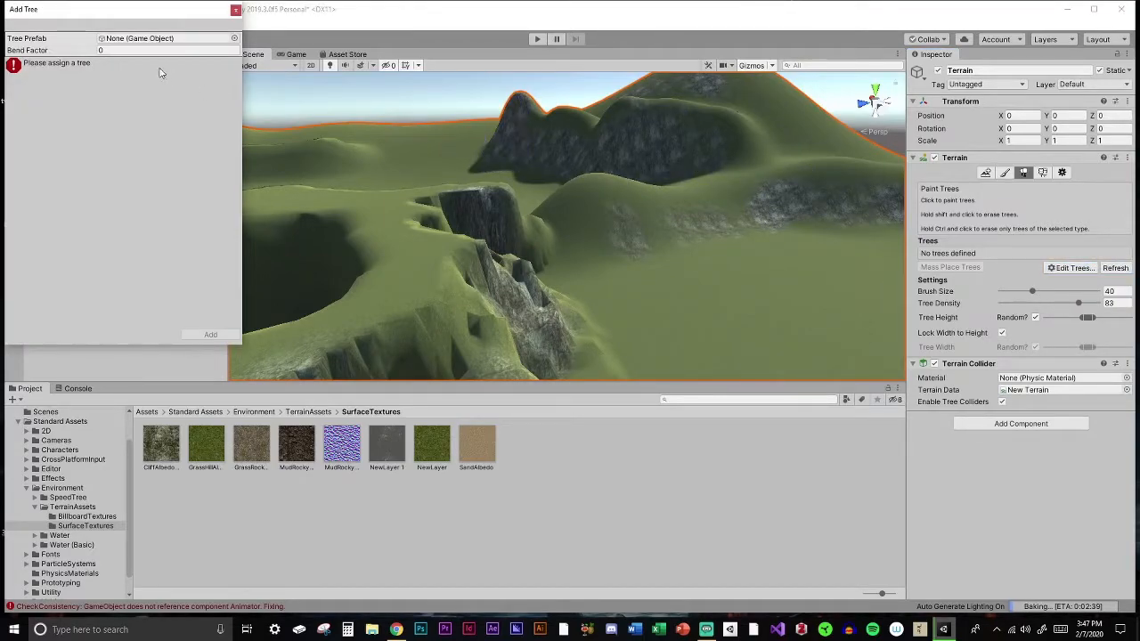
click(234, 38)
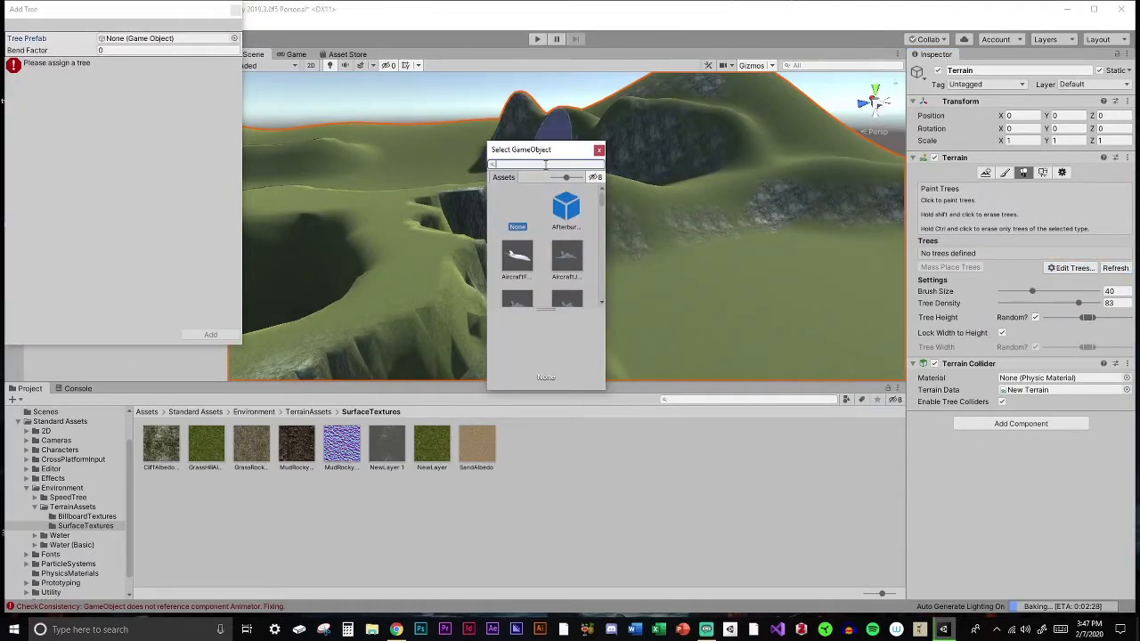
text(con)
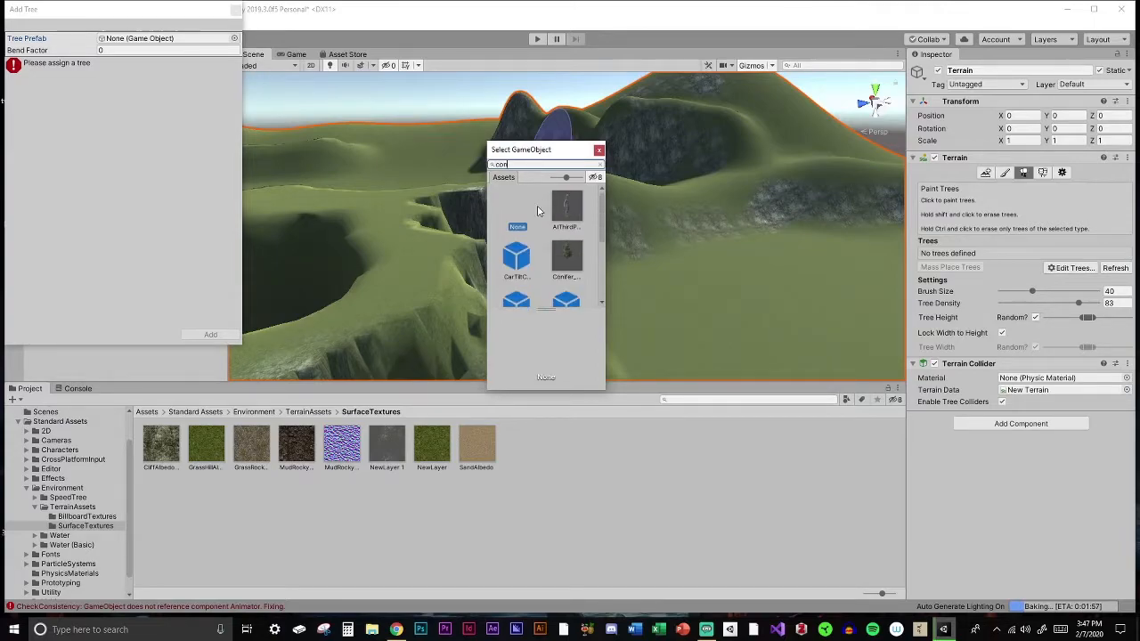
click(568, 257)
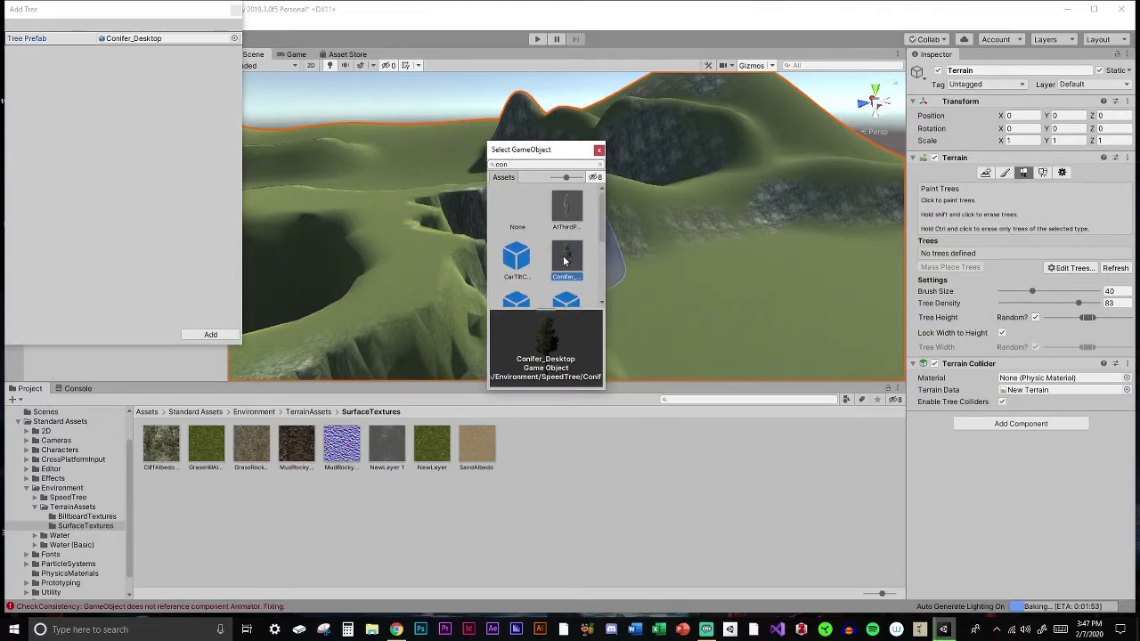
click(211, 335)
- Paint a dense cluster of conifers on the open grass beside the plateau with brush size 40 and tree density 83
mouse_move(736, 293)
right_down()
mouse_move(809, 336)
mouse_move(633, 318)
mouse_move(784, 325)
right_up()
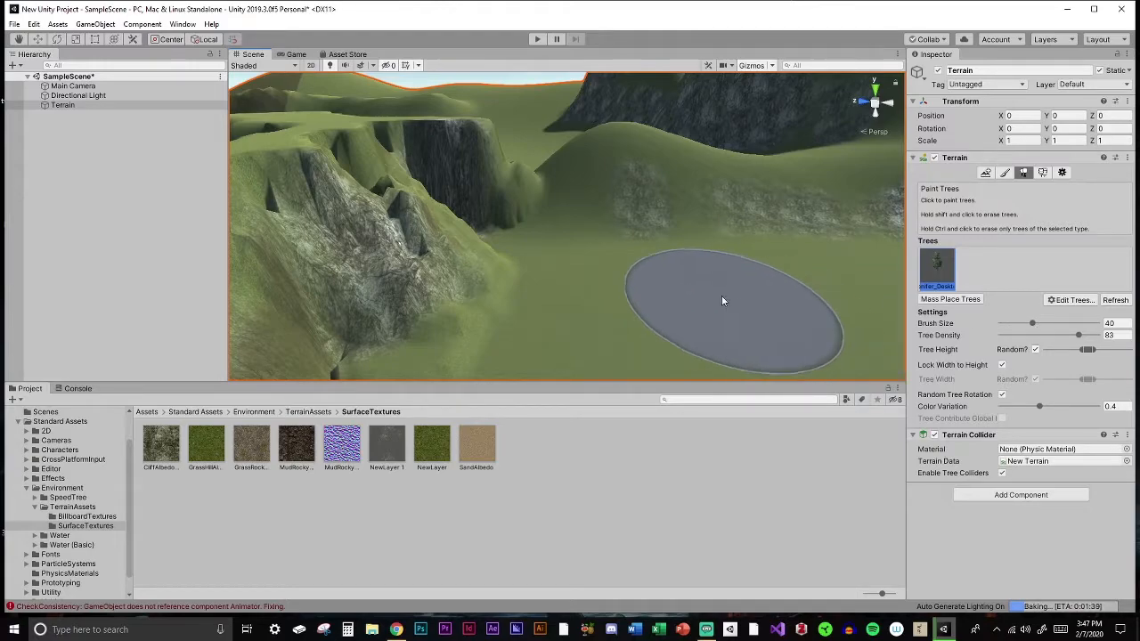
click(714, 291)
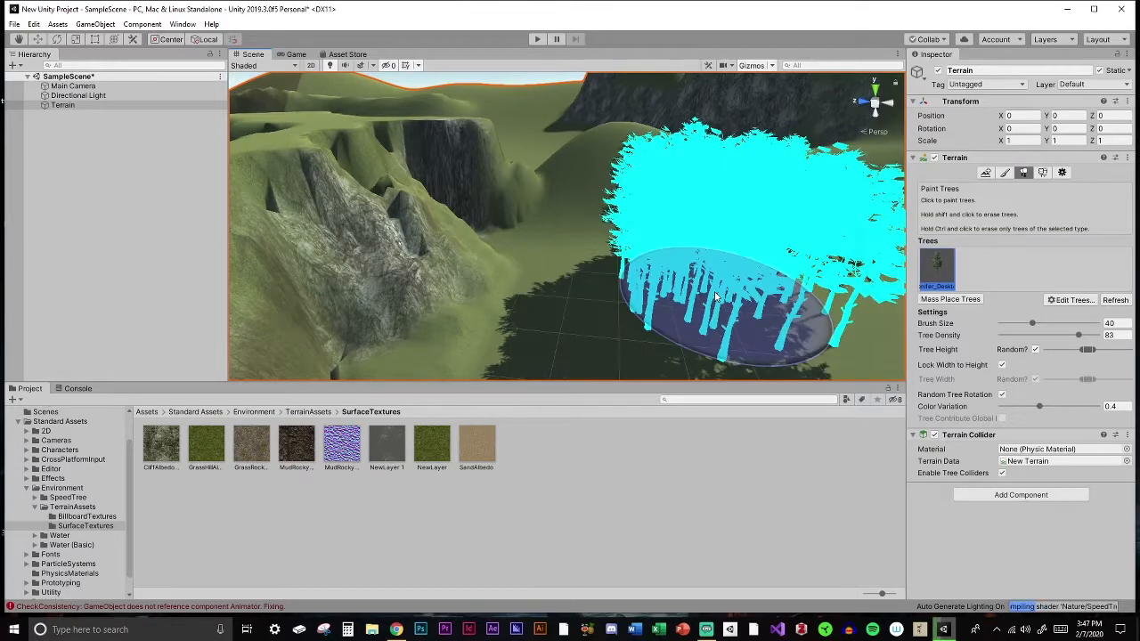
mouse_move(637, 325)
right_down()
mouse_move(738, 349)
mouse_move(704, 267)
mouse_move(715, 295)
mouse_move(645, 299)
right_up()
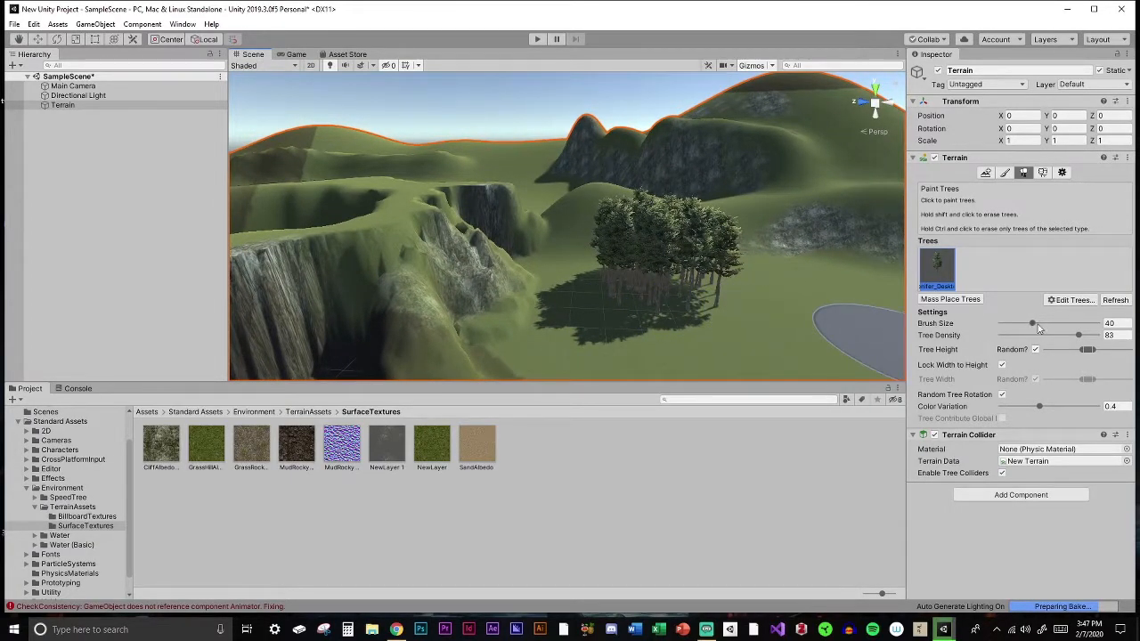
- Set the brush size to 7 and tree density to 10, and paint conifers beside the existing cluster and along the distant hillside ridge
mouse_move(1069, 341)
mouse_down()
mouse_move(1020, 346)
mouse_move(985, 331)
mouse_up()
right_drag(806, 289, 696, 243)
mouse_move(696, 239)
mouse_down()
mouse_move(728, 262)
mouse_move(669, 283)
mouse_move(661, 298)
mouse_move(677, 319)
mouse_move(744, 300)
mouse_move(768, 343)
mouse_move(644, 341)
mouse_up()
mouse_move(644, 341)
right_down()
mouse_move(787, 219)
mouse_move(861, 250)
mouse_move(846, 222)
mouse_move(803, 200)
mouse_move(868, 212)
right_up()
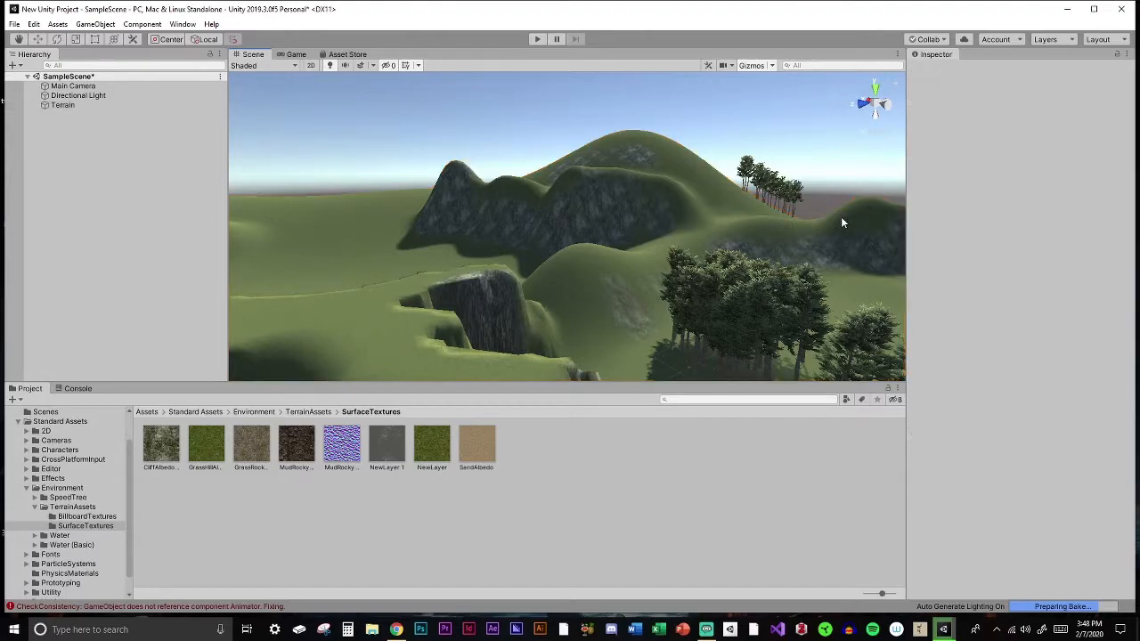
- Paint two sparse groups of conifers on the open grass in front of the ring-shaped plateau
mouse_move(788, 225)
right_down()
mouse_move(685, 226)
mouse_move(555, 277)
mouse_move(822, 238)
mouse_move(745, 209)
mouse_move(840, 217)
mouse_move(671, 220)
mouse_move(167, 312)
mouse_move(130, 287)
mouse_move(166, 277)
mouse_move(644, 293)
mouse_move(715, 307)
mouse_move(392, 336)
mouse_move(356, 318)
mouse_move(442, 283)
mouse_move(371, 321)
right_up()
mouse_move(533, 236)
mouse_down()
mouse_move(500, 246)
mouse_move(465, 281)
mouse_up()
drag(753, 239, 654, 416)
mouse_move(534, 365)
right_down()
mouse_move(423, 356)
mouse_move(377, 371)
mouse_move(631, 333)
mouse_move(622, 225)
mouse_move(626, 259)
mouse_move(580, 318)
mouse_move(600, 333)
mouse_move(604, 265)
mouse_move(522, 285)
mouse_move(478, 356)
mouse_move(614, 374)
mouse_move(615, 360)
mouse_move(629, 377)
mouse_move(644, 252)
mouse_move(652, 344)
mouse_move(600, 338)
right_up()
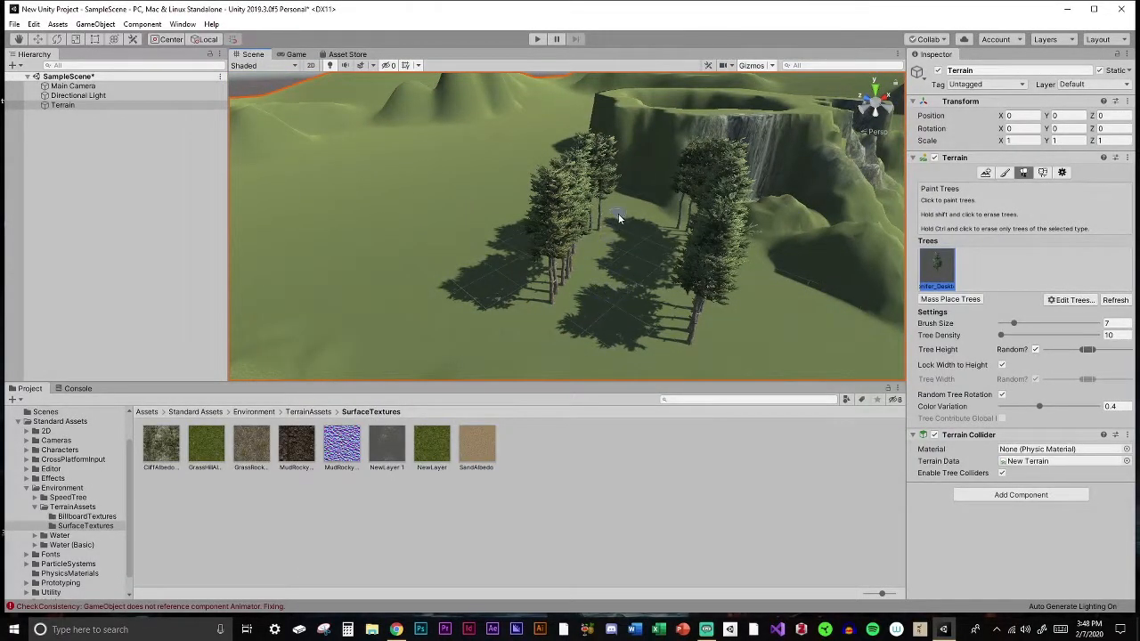
drag(604, 253, 662, 285)
mouse_move(685, 317)
right_down()
mouse_move(741, 320)
mouse_move(743, 295)
mouse_move(756, 294)
mouse_move(662, 285)
mouse_move(681, 301)
mouse_move(738, 275)
mouse_move(675, 318)
mouse_move(681, 251)
mouse_move(654, 244)
mouse_move(776, 305)
mouse_move(777, 324)
mouse_move(942, 311)
mouse_move(686, 247)
mouse_move(713, 294)
mouse_move(687, 356)
mouse_move(783, 294)
mouse_move(789, 216)
mouse_move(700, 133)
mouse_move(528, 269)
mouse_move(686, 323)
mouse_move(910, 291)
right_up()
mouse_move(826, 292)
right_down()
mouse_move(735, 326)
mouse_move(1033, 230)
right_up()
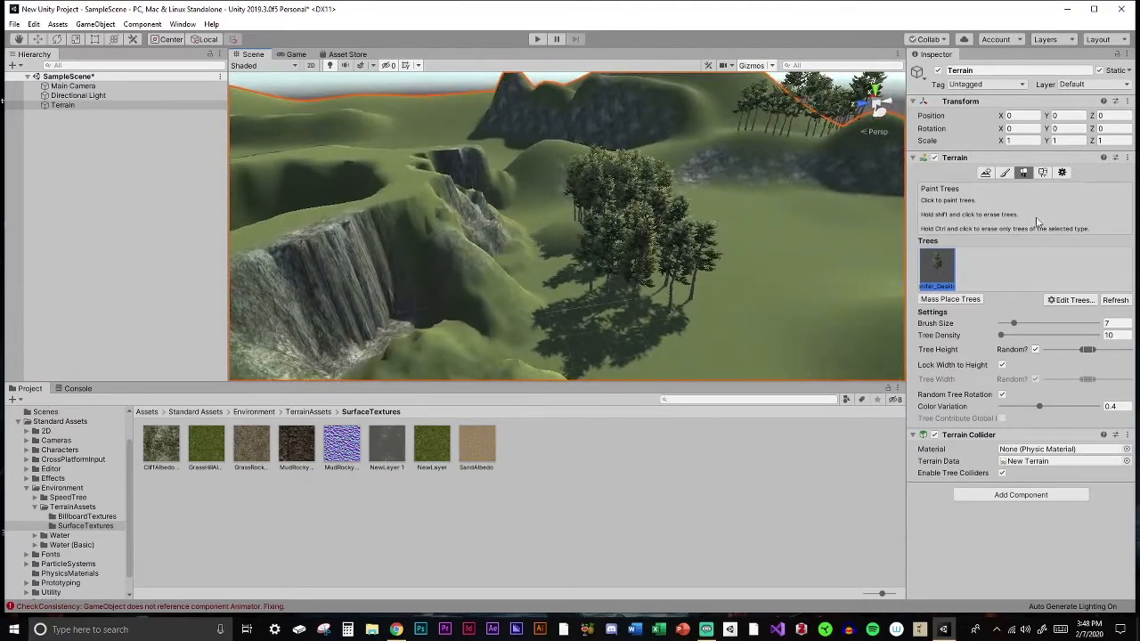
- Switch to Paint Details and start a new grass texture with GrassFrond02AlbedoAlpha as its detail texture
click(1043, 173)
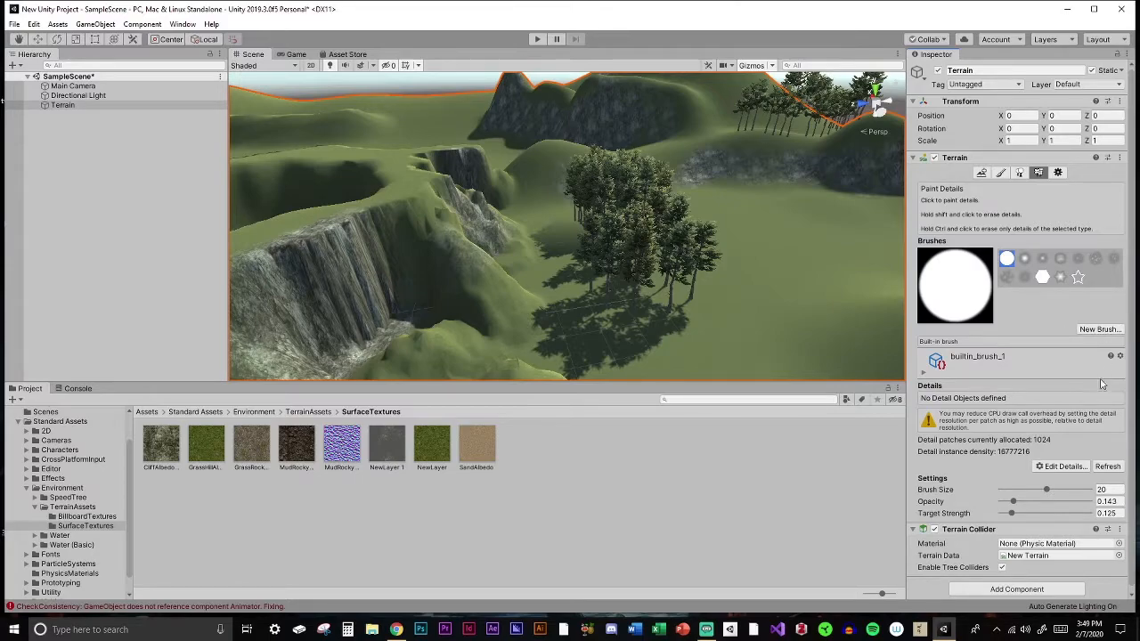
scroll(1080, 460, down, 1)
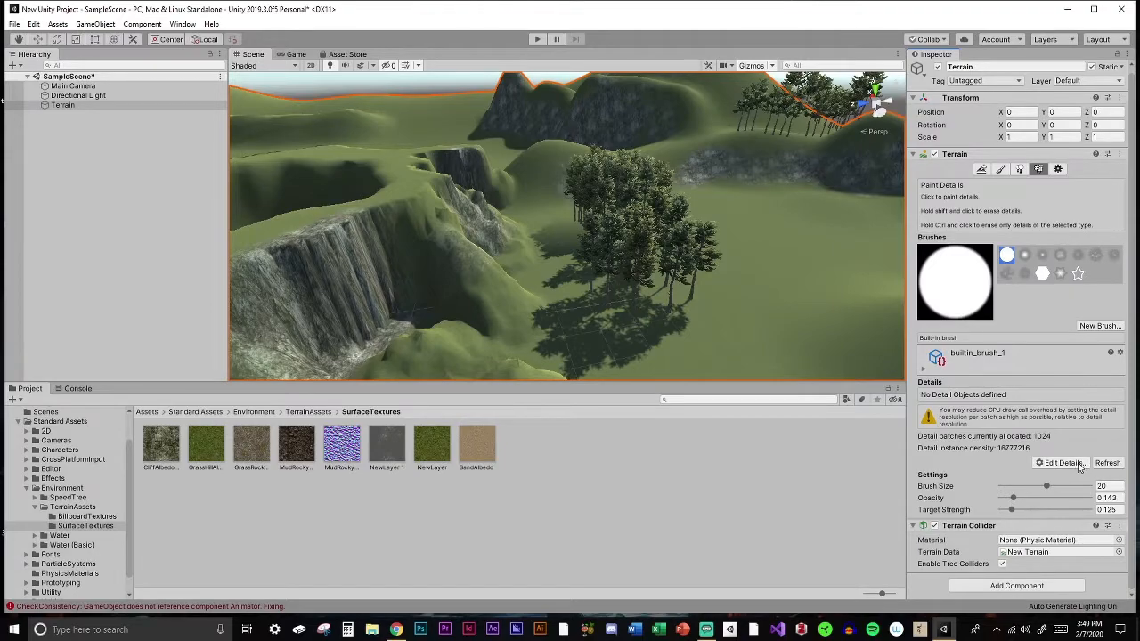
click(1080, 463)
click(1083, 465)
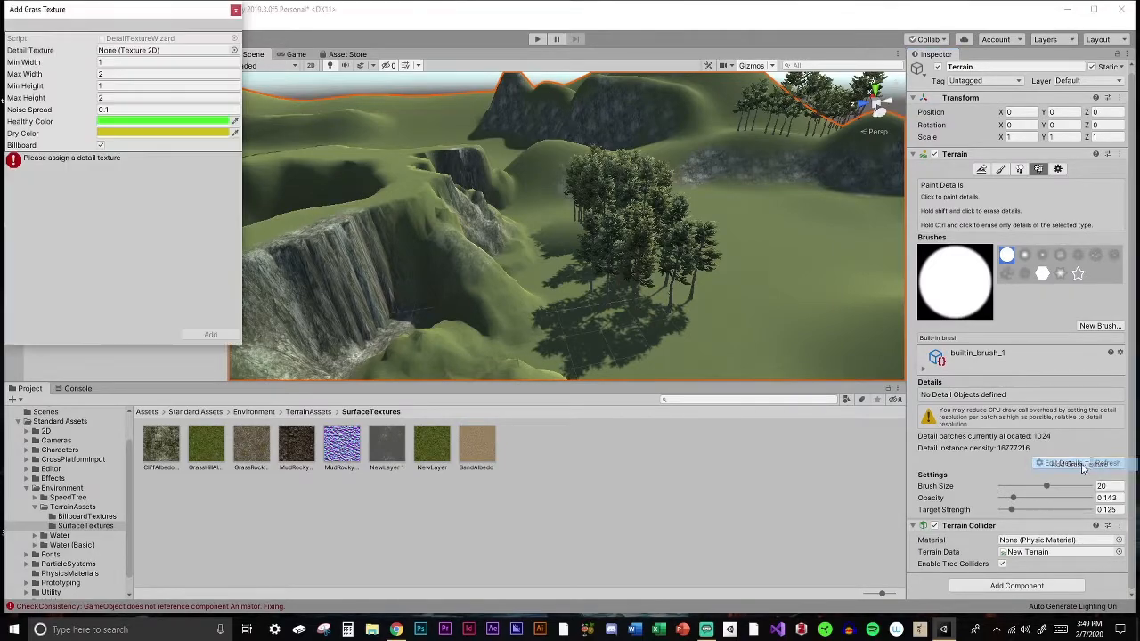
click(235, 51)
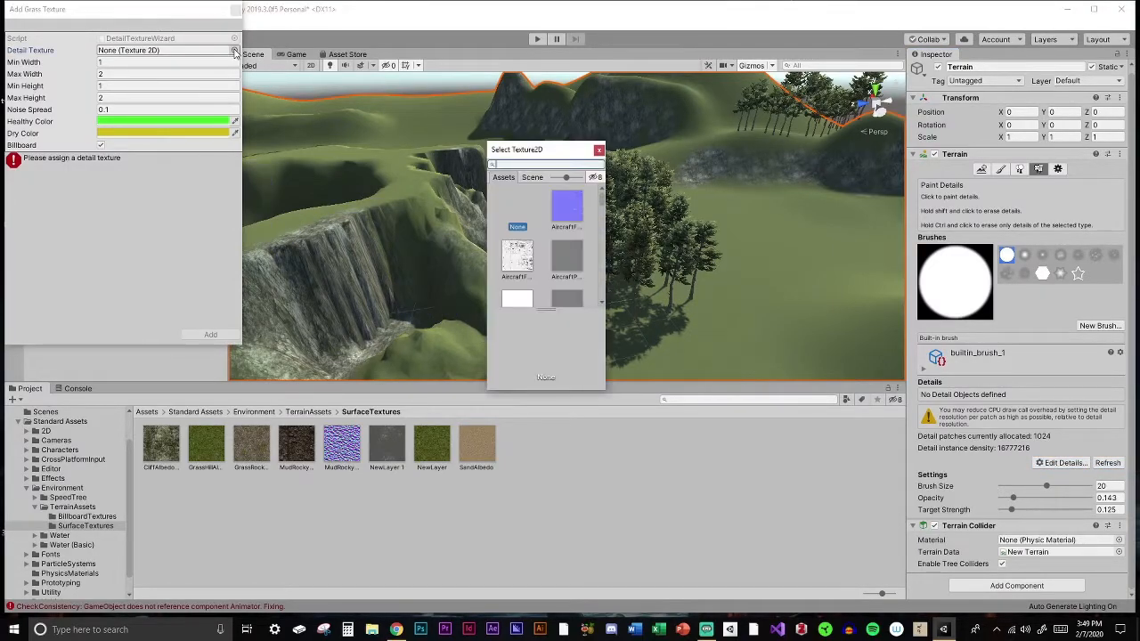
text(g)
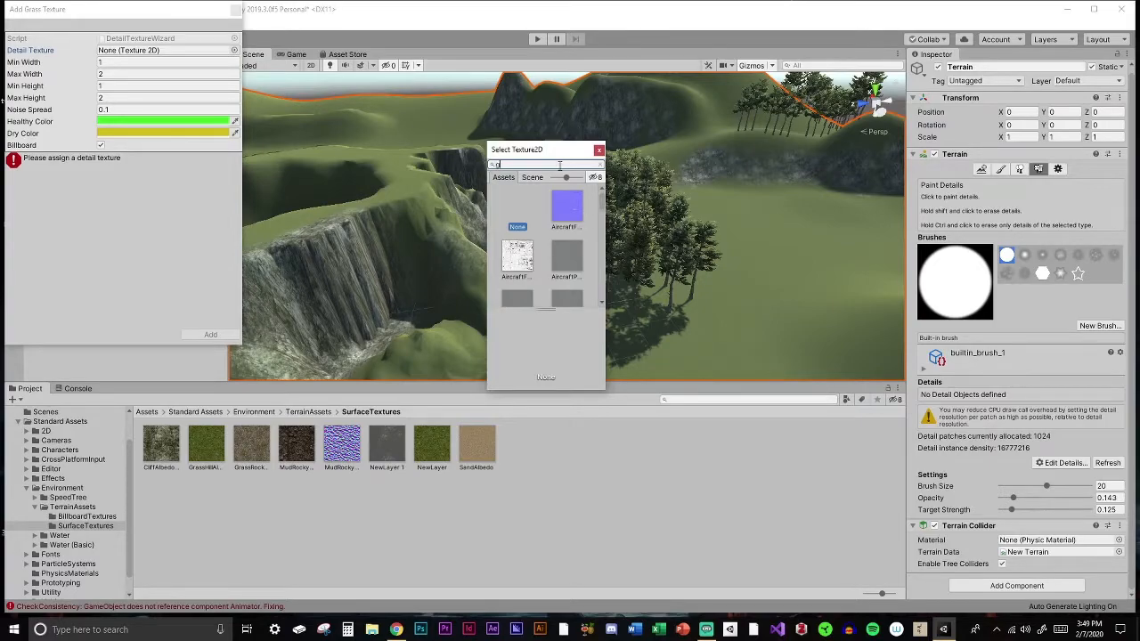
text(ra)
double_click(516, 258)
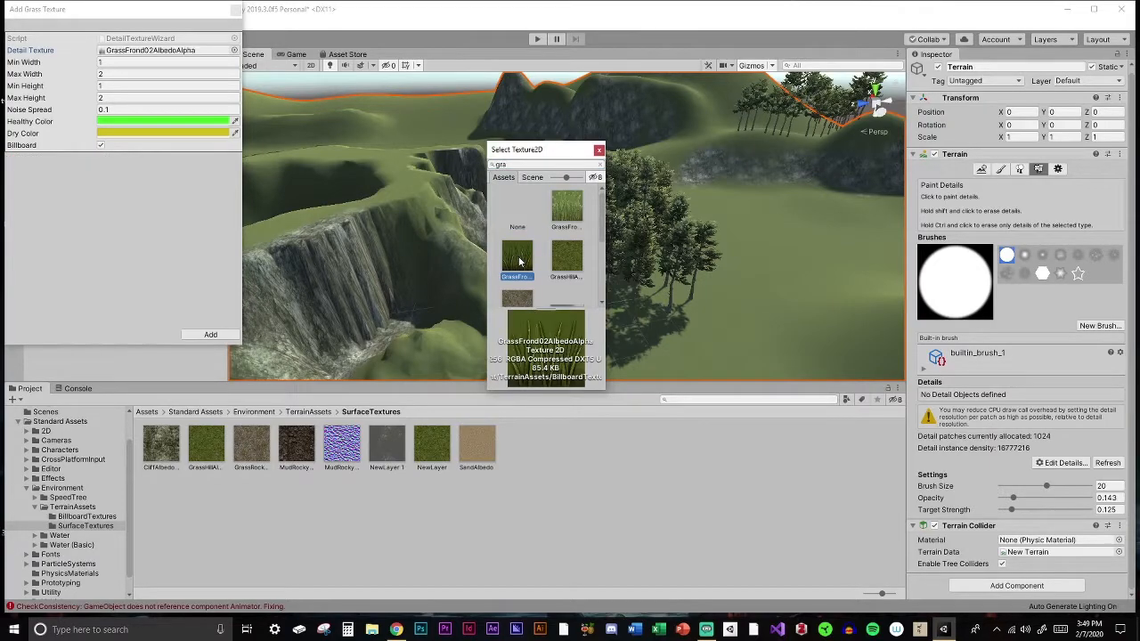
- Add the grass detail to the terrain and paint a dense round patch at the foot of the nearest conifers with brush size 20
right_drag(810, 279, 704, 285)
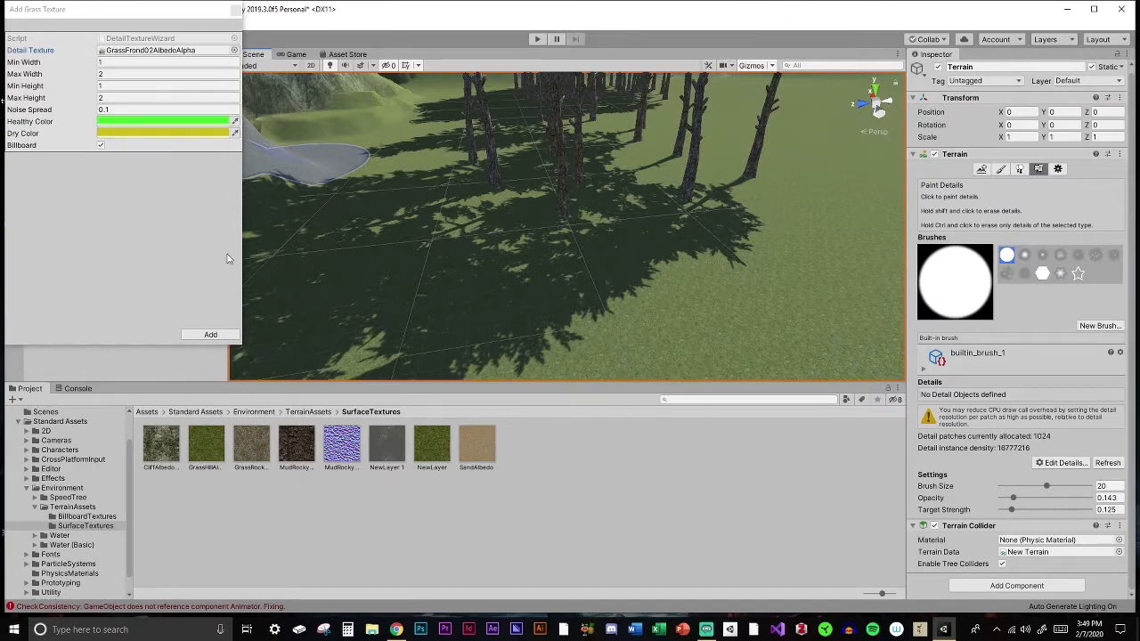
click(216, 338)
click(499, 248)
mouse_move(586, 291)
right_down()
mouse_move(364, 317)
mouse_move(626, 315)
mouse_move(473, 298)
mouse_move(590, 304)
right_up()
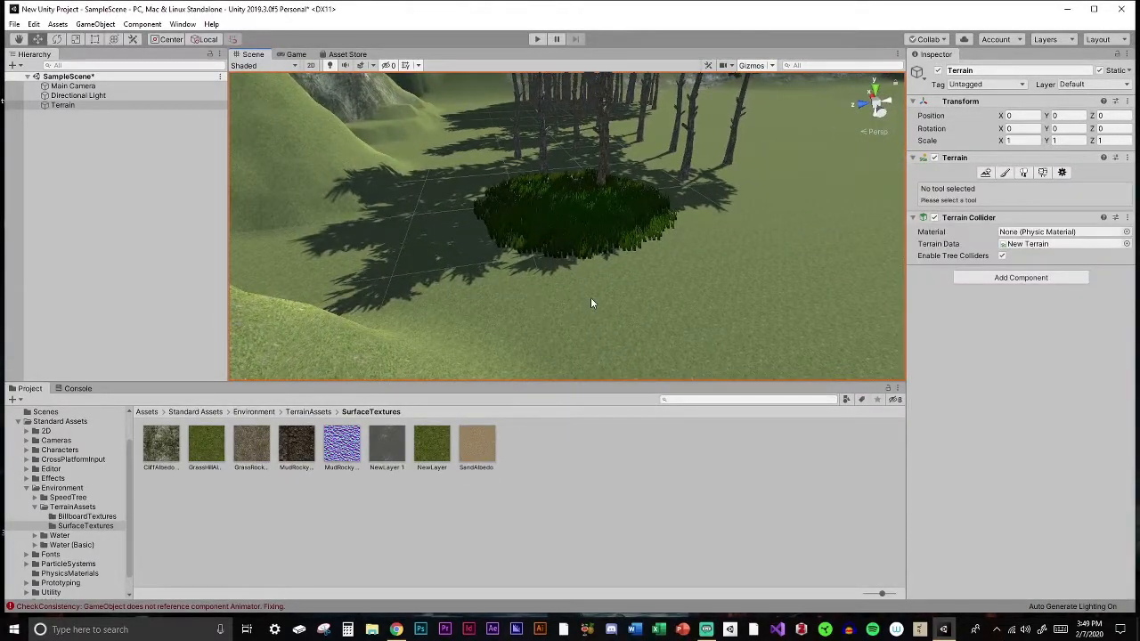
- Set the detail brush to size 16, opacity 0.049 and target strength 0.0625, and paint sparse grass tufts beside the dense patch
click(1044, 173)
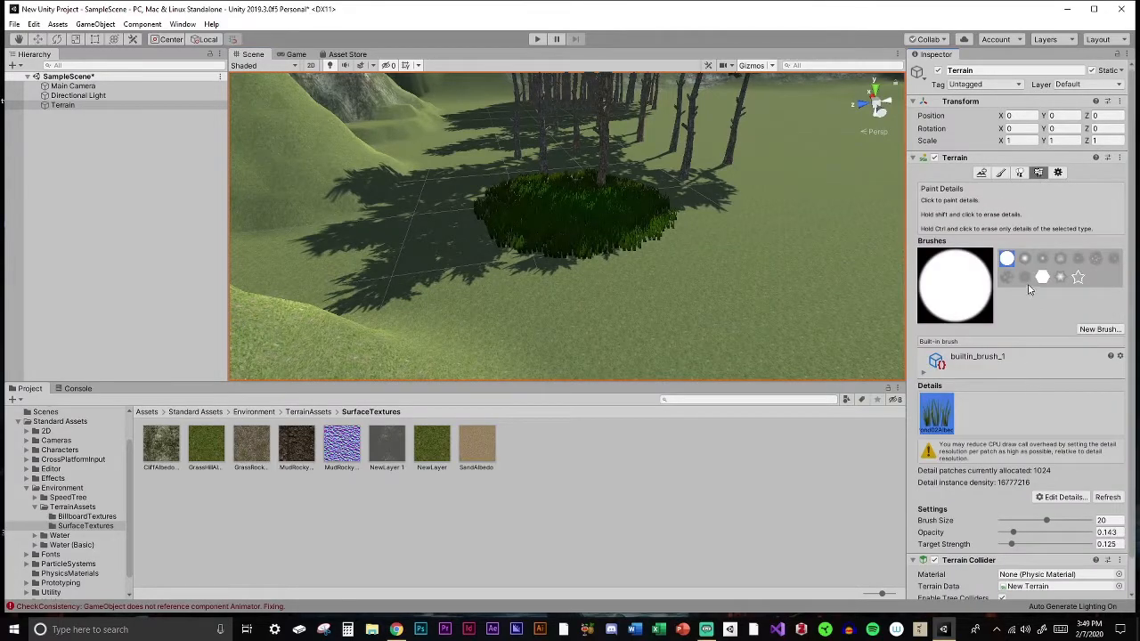
scroll(1023, 395, down, 2)
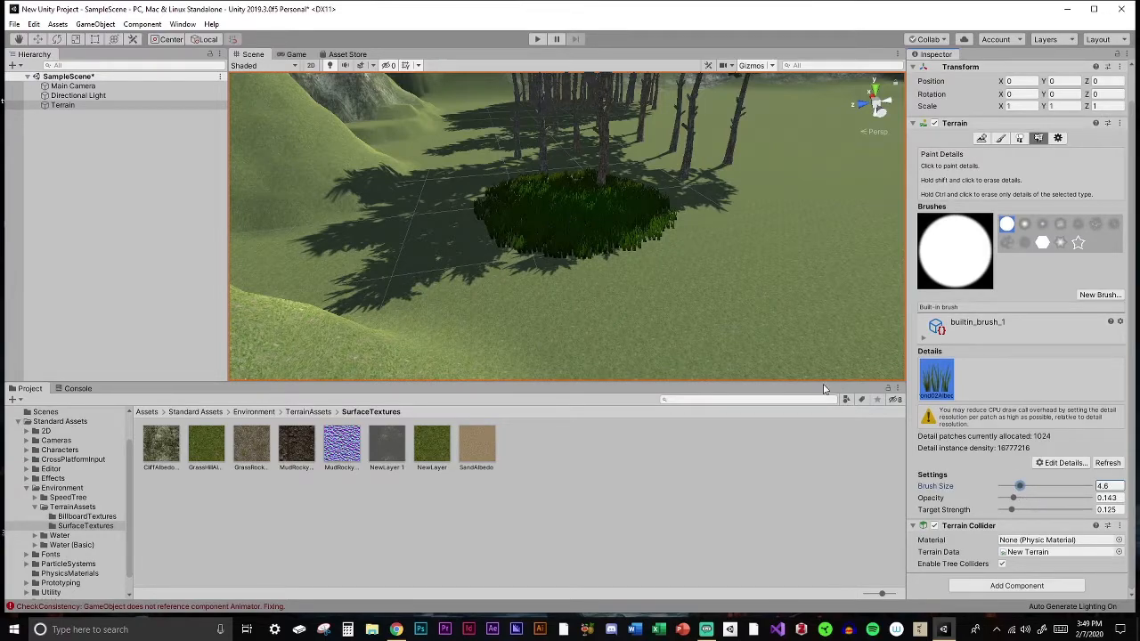
drag(1044, 492, 1046, 490)
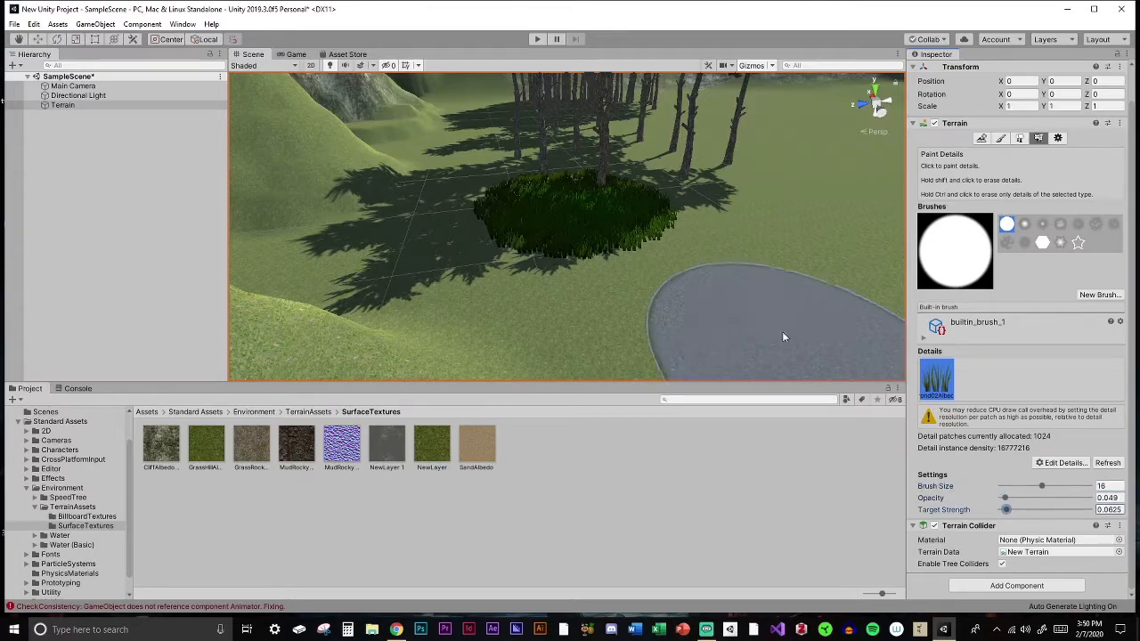
mouse_move(887, 228)
mouse_down()
mouse_move(846, 319)
mouse_move(878, 277)
mouse_move(865, 285)
mouse_up()
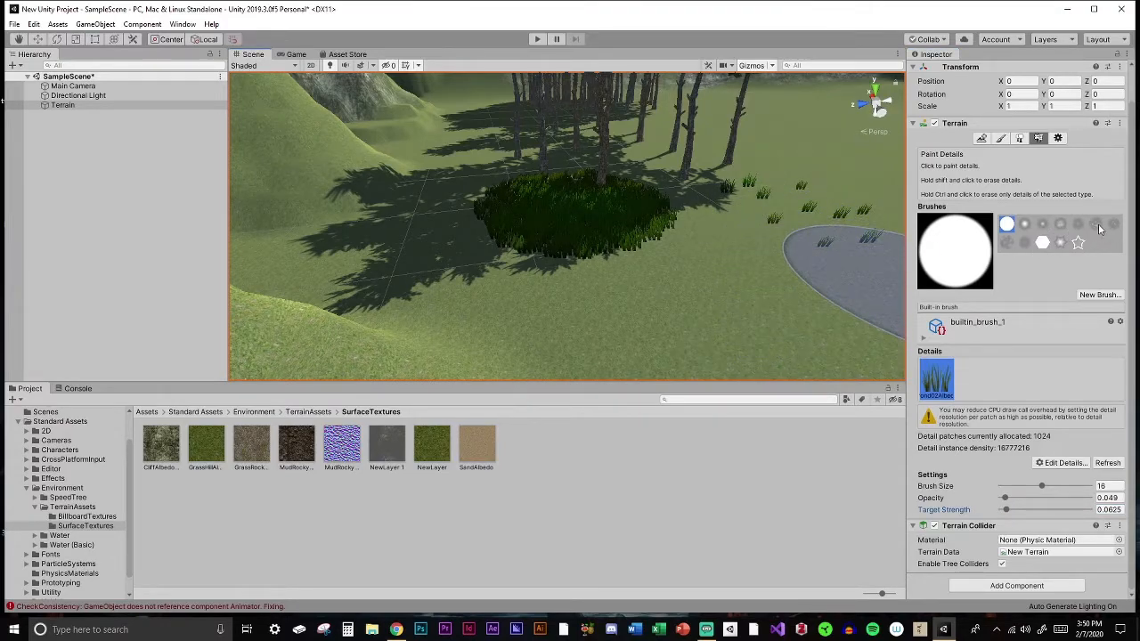
- Switch to the irregular builtin_brush_8 and scatter grass tufts over the clearing and tree shadows around the dense patch
click(1006, 242)
mouse_move(819, 269)
mouse_down()
mouse_move(787, 305)
mouse_move(855, 263)
mouse_move(786, 315)
mouse_up()
right_drag(822, 273, 890, 276)
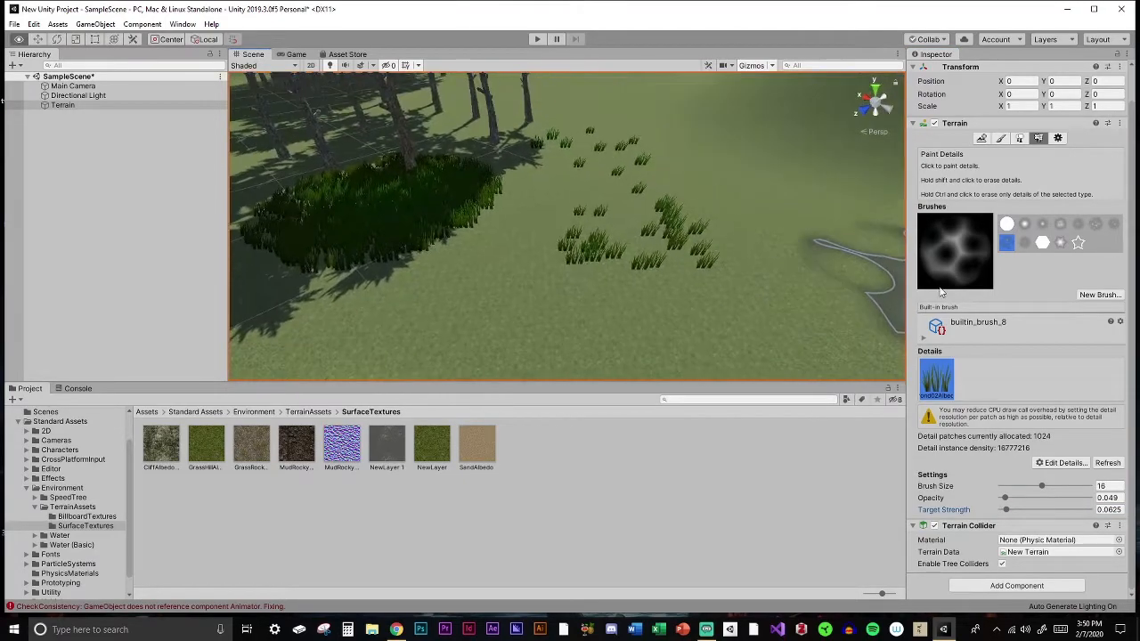
click(746, 168)
mouse_move(781, 233)
mouse_down()
mouse_move(758, 241)
mouse_move(756, 196)
mouse_move(807, 237)
mouse_move(809, 286)
mouse_up()
mouse_move(712, 309)
right_down()
mouse_move(618, 335)
mouse_move(561, 262)
mouse_move(517, 269)
mouse_move(547, 270)
right_up()
click(494, 298)
click(559, 239)
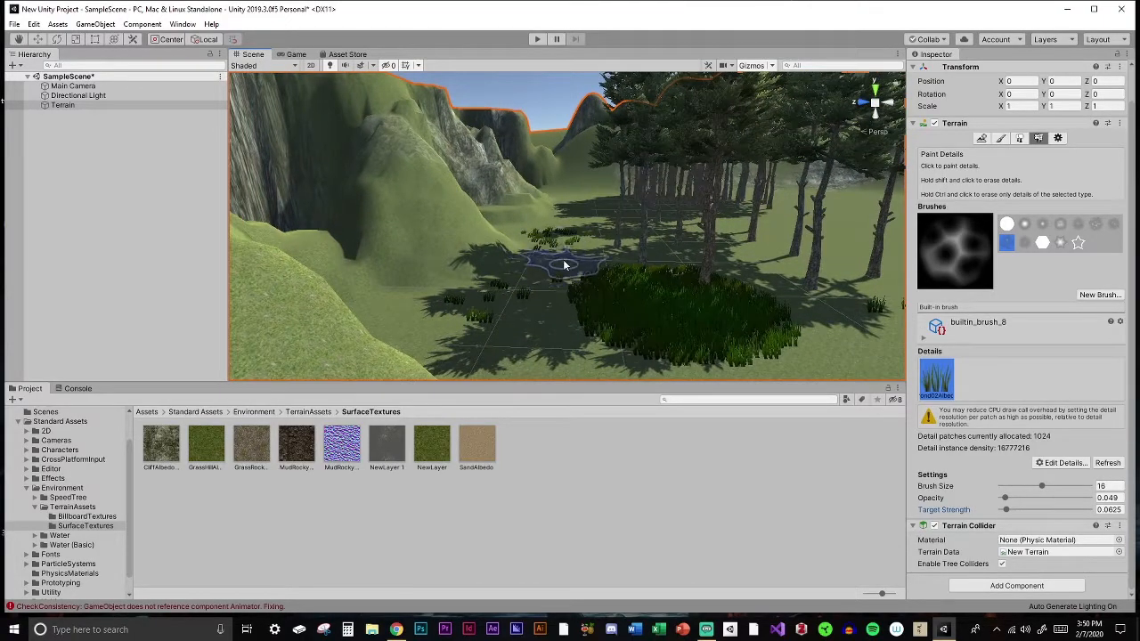
right_drag(667, 288, 855, 308)
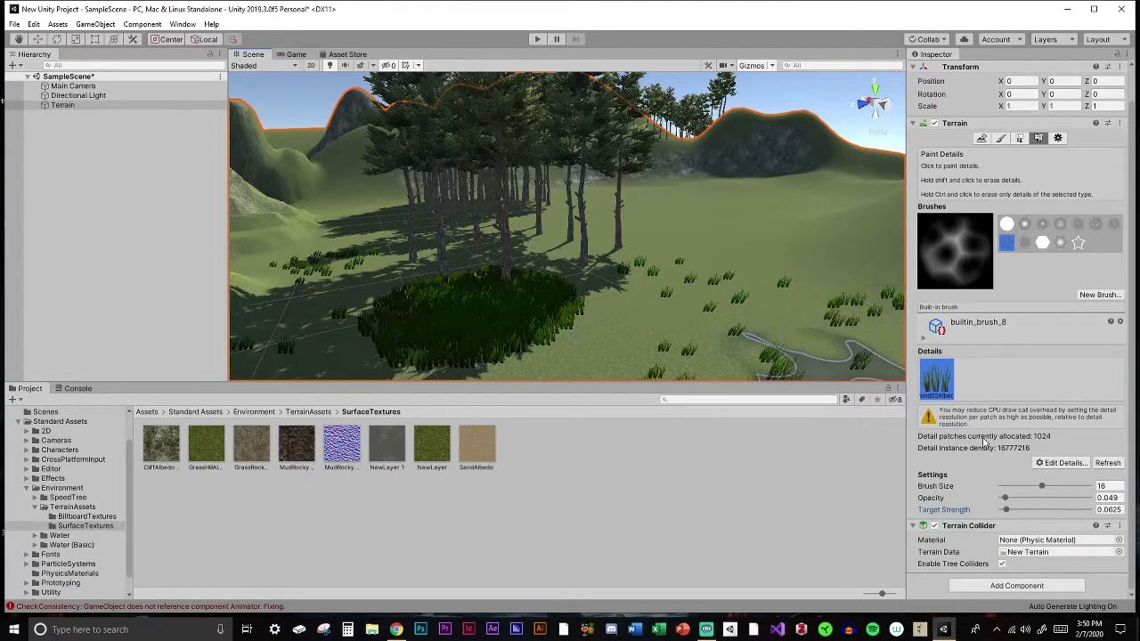
- Scatter grass tufts between the conifer trunks and on the open ground around them
mouse_move(763, 292)
right_down()
mouse_move(830, 329)
mouse_move(746, 326)
mouse_move(633, 254)
mouse_move(527, 256)
mouse_move(570, 343)
mouse_move(478, 349)
mouse_move(354, 333)
mouse_move(509, 282)
mouse_move(382, 264)
mouse_move(338, 246)
mouse_move(337, 227)
mouse_move(433, 237)
mouse_move(534, 267)
mouse_move(522, 229)
right_up()
mouse_move(681, 276)
mouse_down()
mouse_move(731, 200)
mouse_move(681, 228)
mouse_up()
mouse_move(463, 233)
mouse_down()
mouse_move(402, 272)
mouse_move(422, 250)
mouse_up()
mouse_move(776, 221)
mouse_down()
mouse_move(768, 305)
mouse_move(757, 222)
mouse_up()
mouse_move(775, 275)
right_down()
mouse_move(883, 287)
mouse_move(758, 341)
mouse_move(819, 300)
mouse_move(764, 301)
right_up()
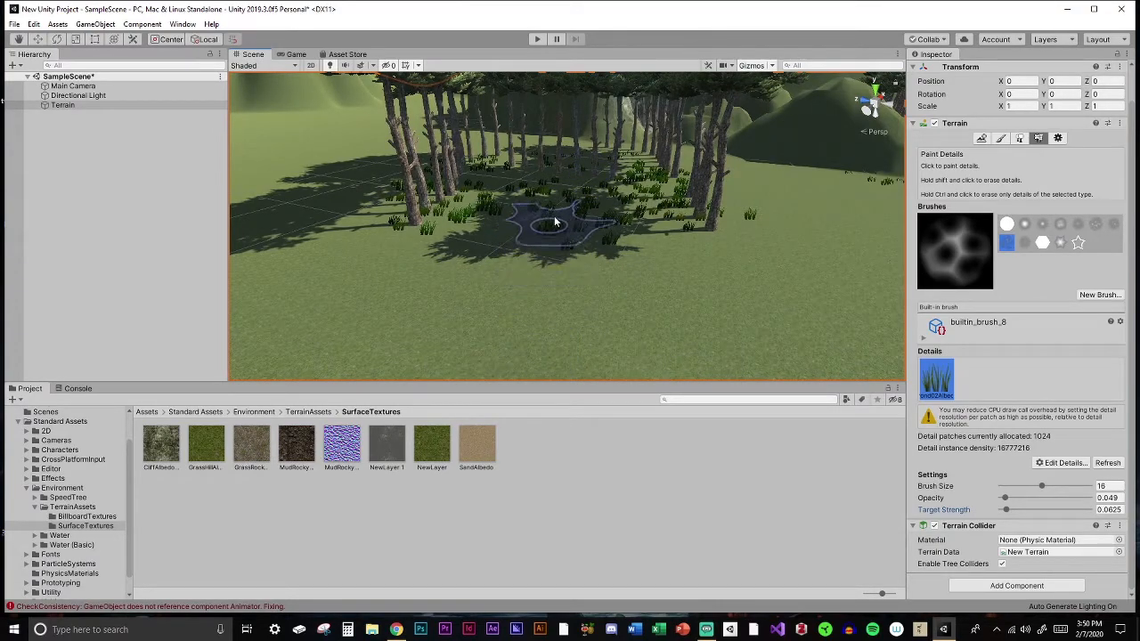
- Place the WaterBasicDaytime prefab from the Water (Basic) assets into the deep basin on top of the plateau
right_drag(733, 232, 782, 173)
key(w)
right_drag(691, 293, 399, 304)
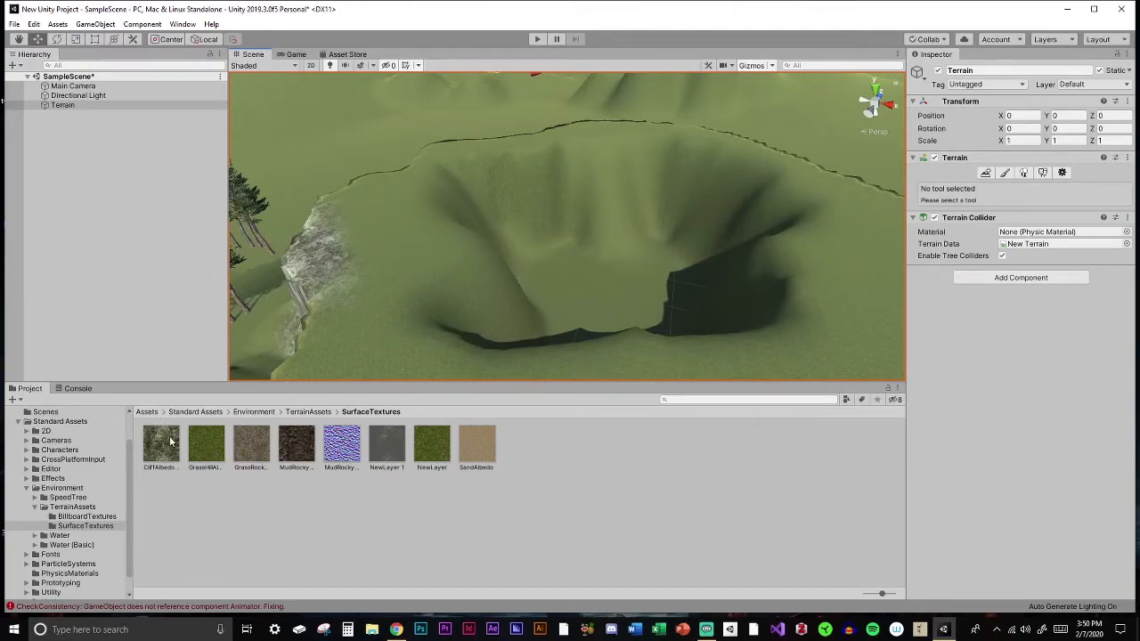
scroll(78, 535, down, 1)
click(72, 526)
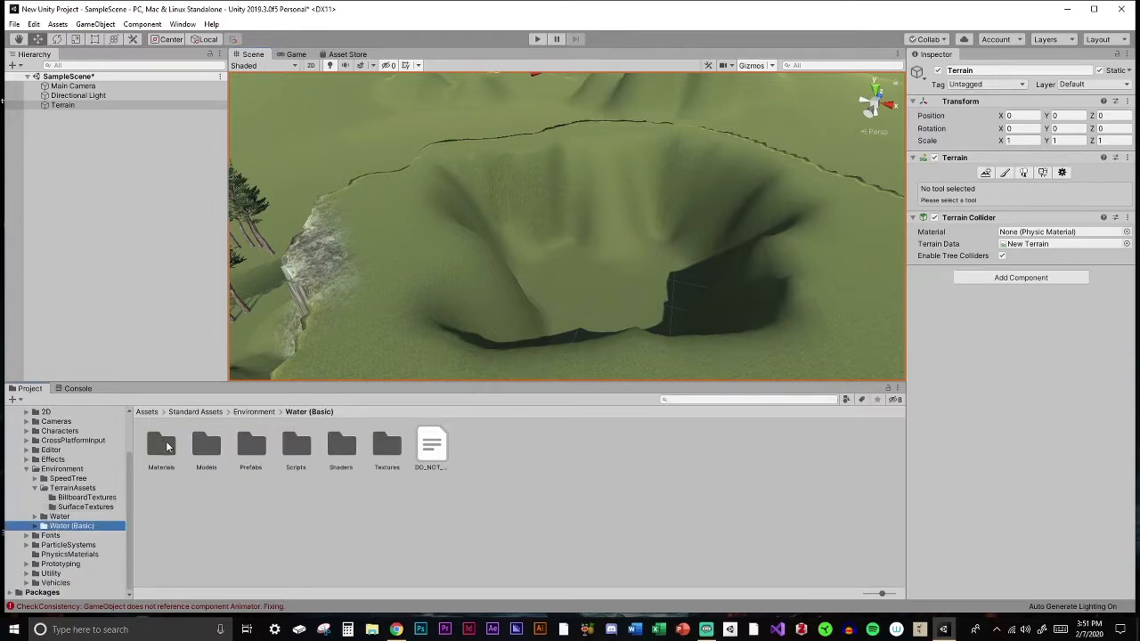
click(251, 445)
double_click(251, 445)
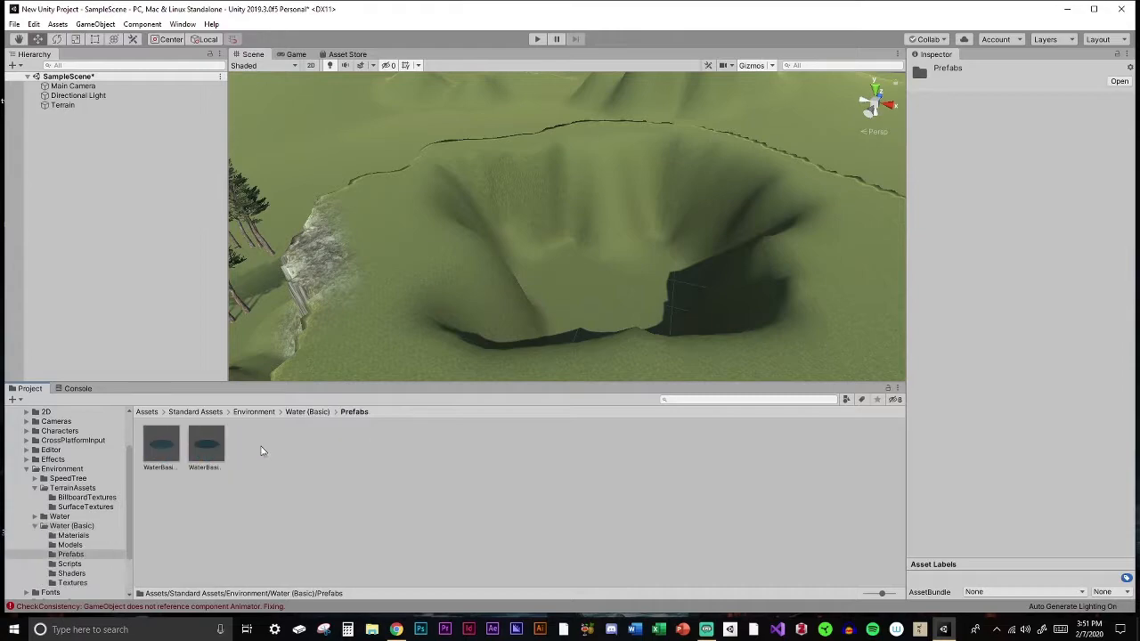
drag(161, 456, 602, 298)
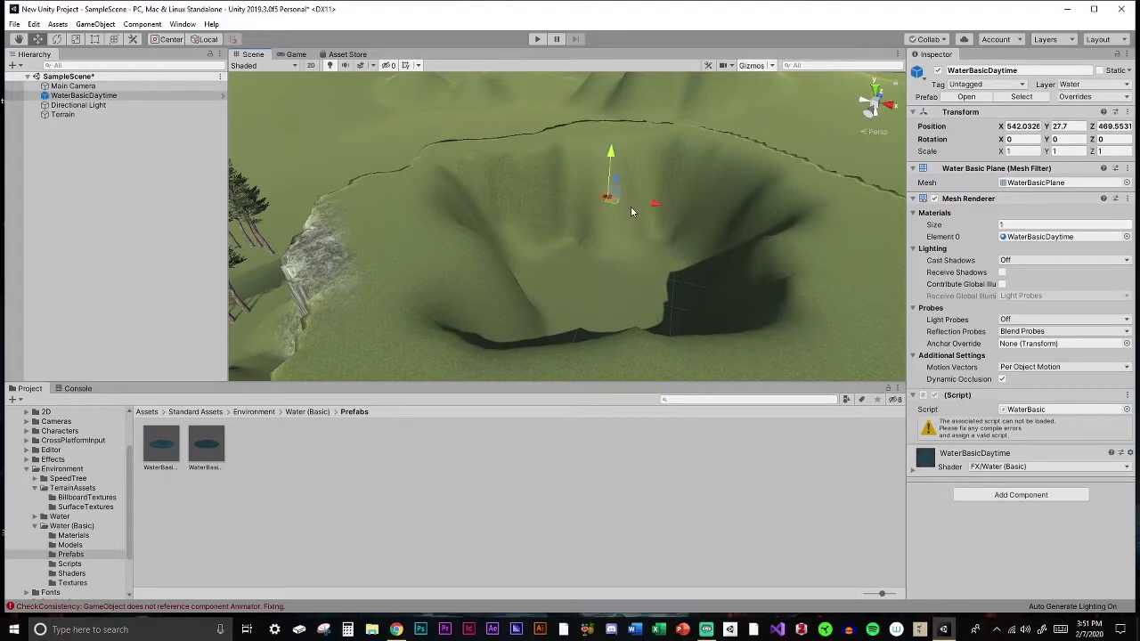
- Scale the water plane uniformly to about 44.19 to fill the basin and move it to X 542.3, Y 25.2, Z 465.7
drag(729, 37, 25, 172)
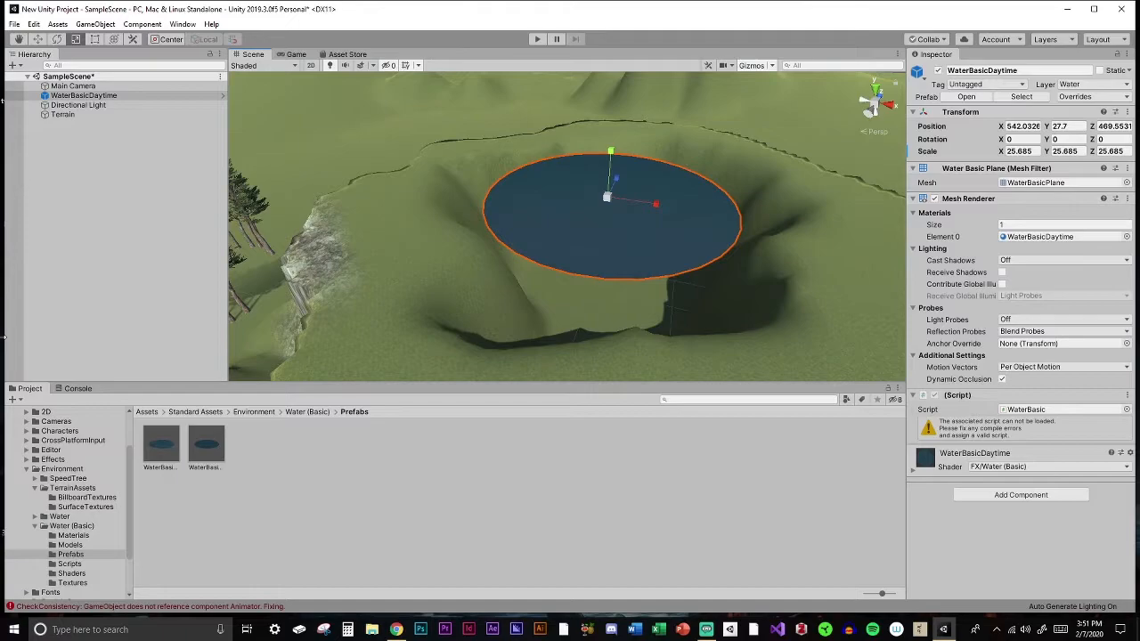
drag(607, 196, 640, 166)
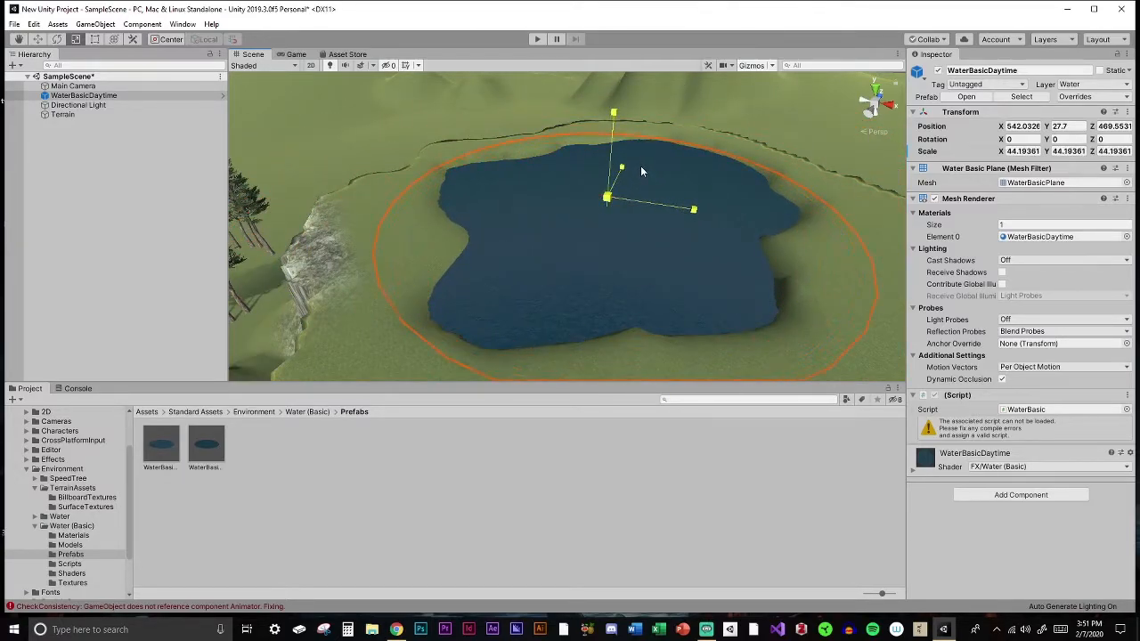
key(w)
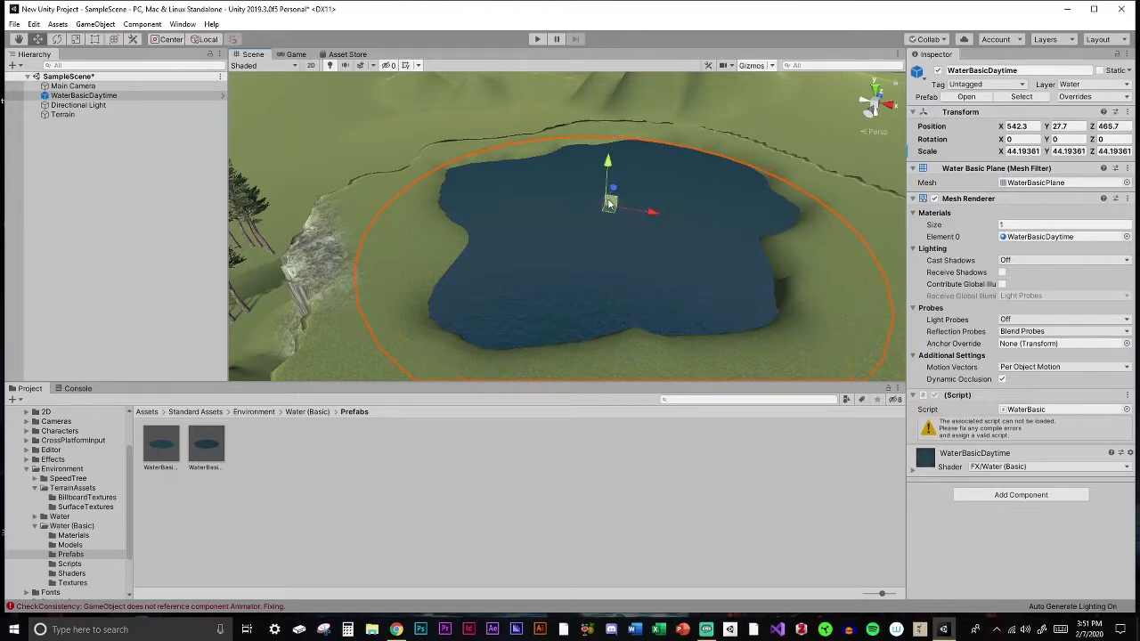
drag(608, 168, 609, 180)
key(w)
- Place the nighttime basic water prefab on the grass beside the filled basin
right_drag(637, 280, 971, 296)
right_drag(684, 251, 614, 254)
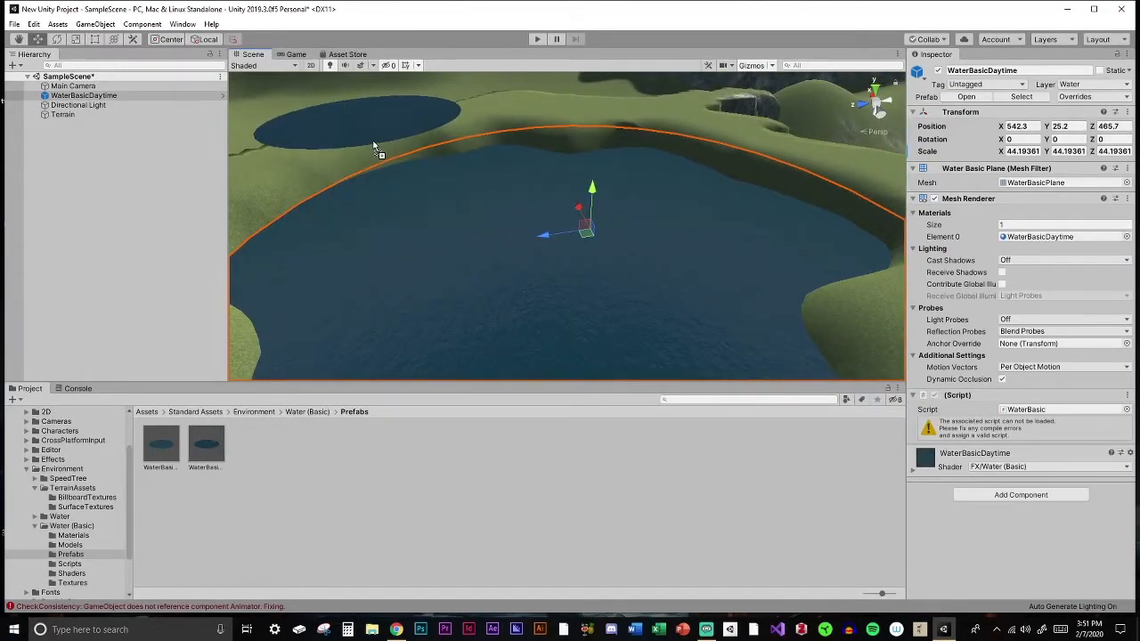
drag(374, 147, 376, 148)
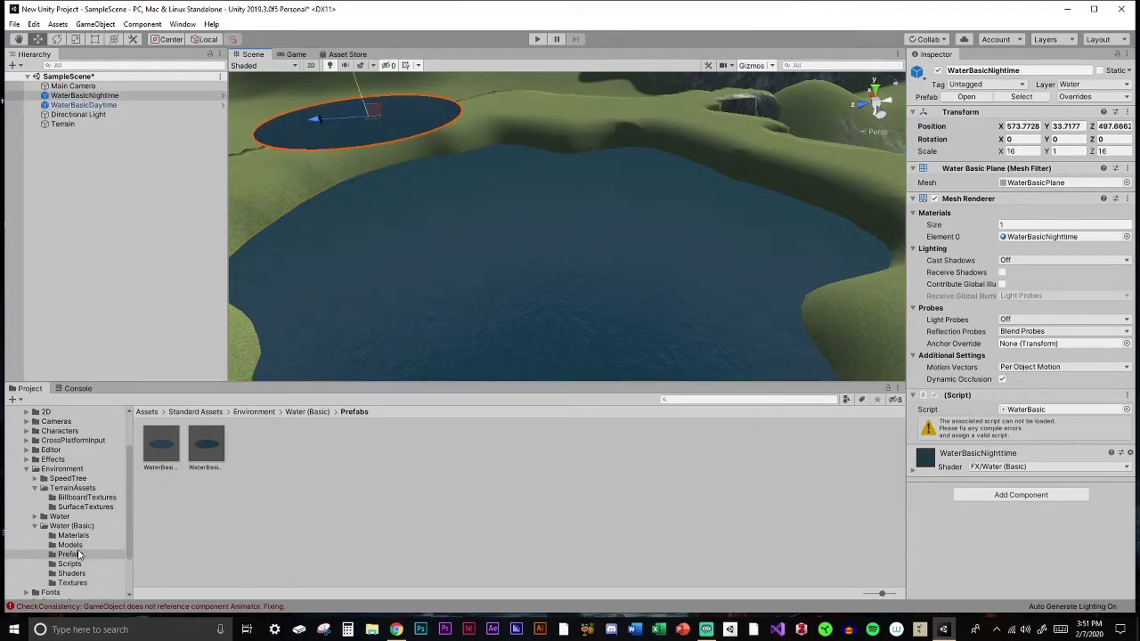
- Place the WaterProDaytime prefab from the Water assets on the basin's rim, next to the nighttime water
click(59, 517)
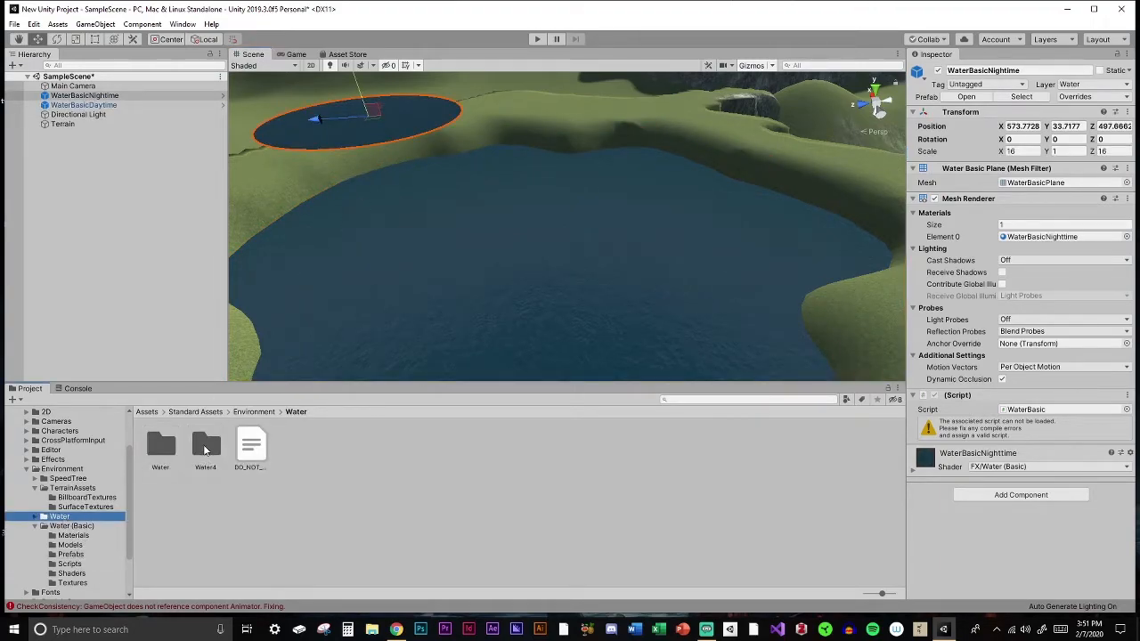
double_click(162, 447)
double_click(251, 447)
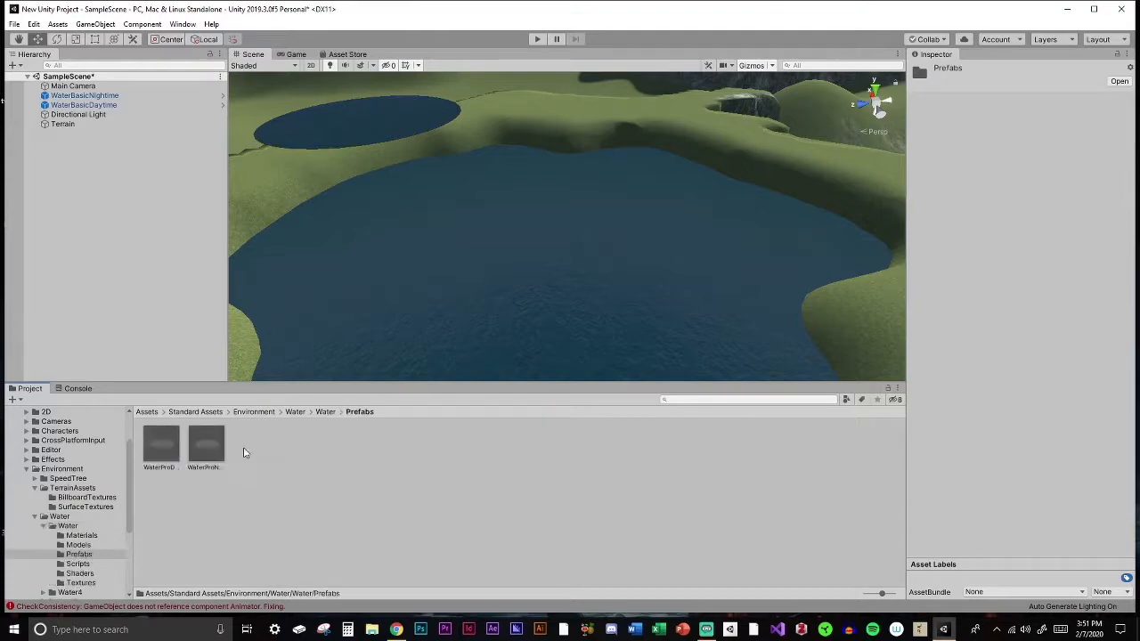
drag(166, 451, 552, 125)
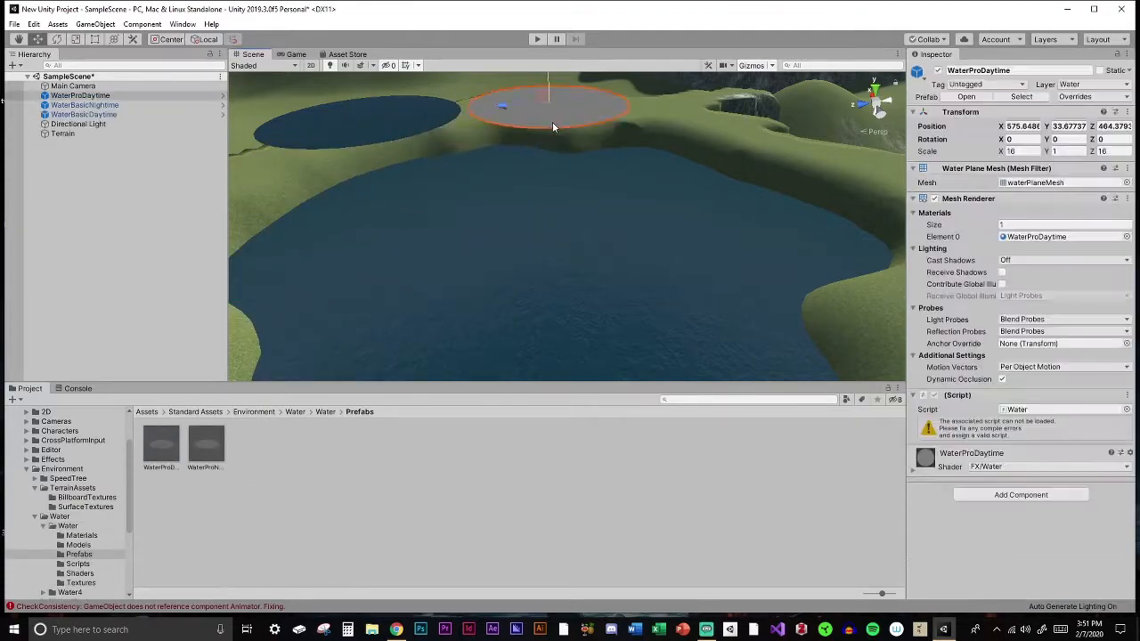
- Open the scene's Lighting settings and place the window beside the view of the conifers and grass
right_drag(552, 122, 485, 178)
key(w)
right_drag(487, 620, 491, 21)
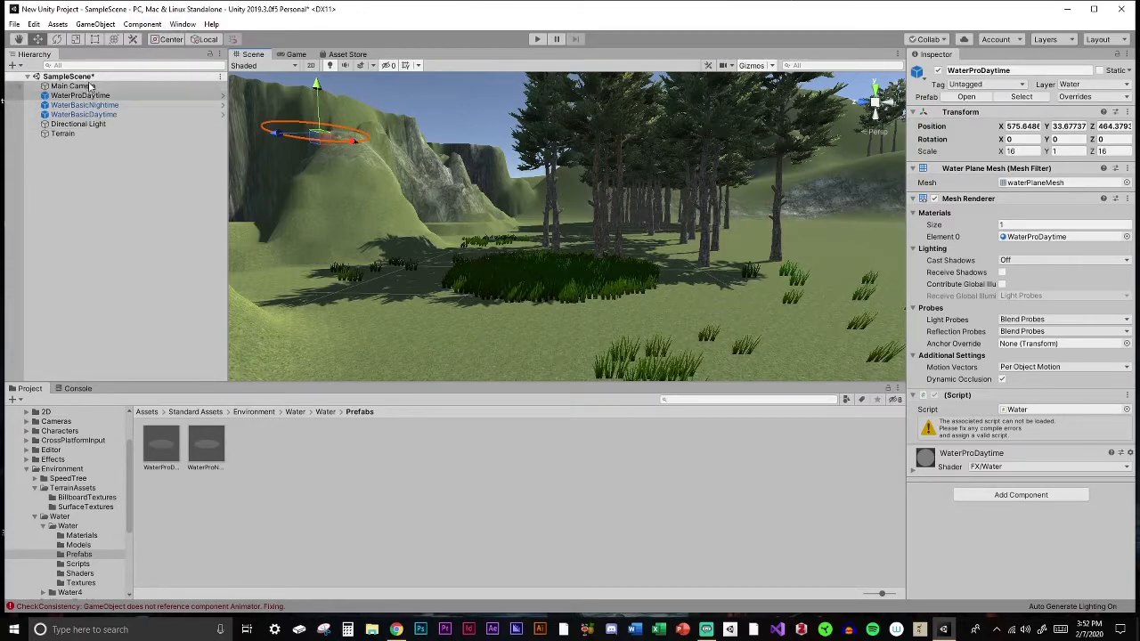
click(180, 24)
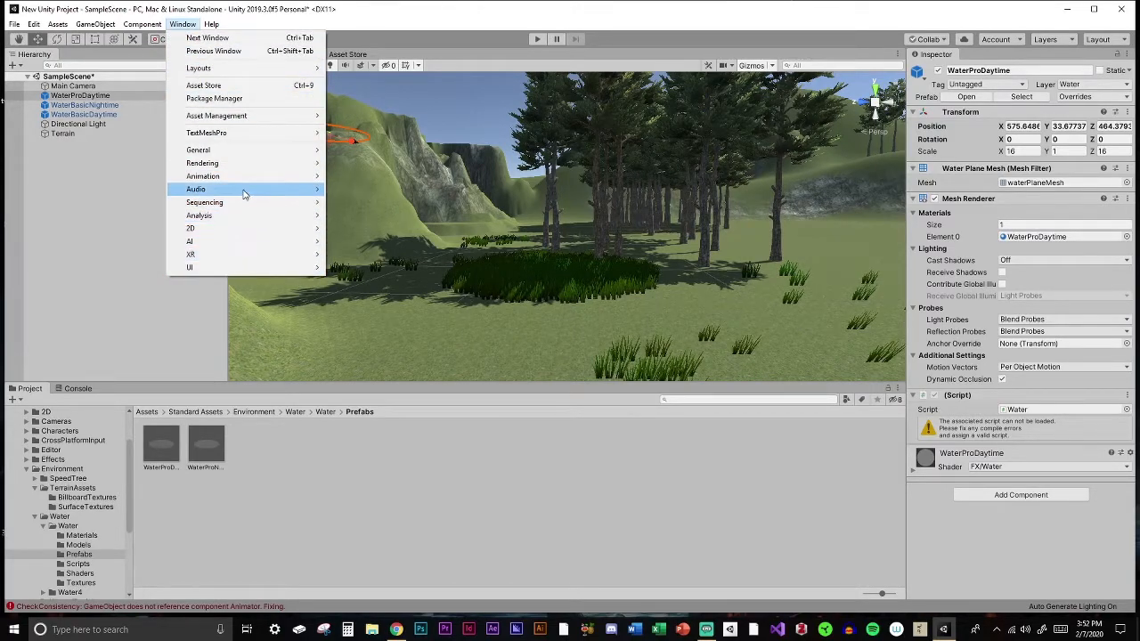
mouse_move(258, 167)
click(385, 166)
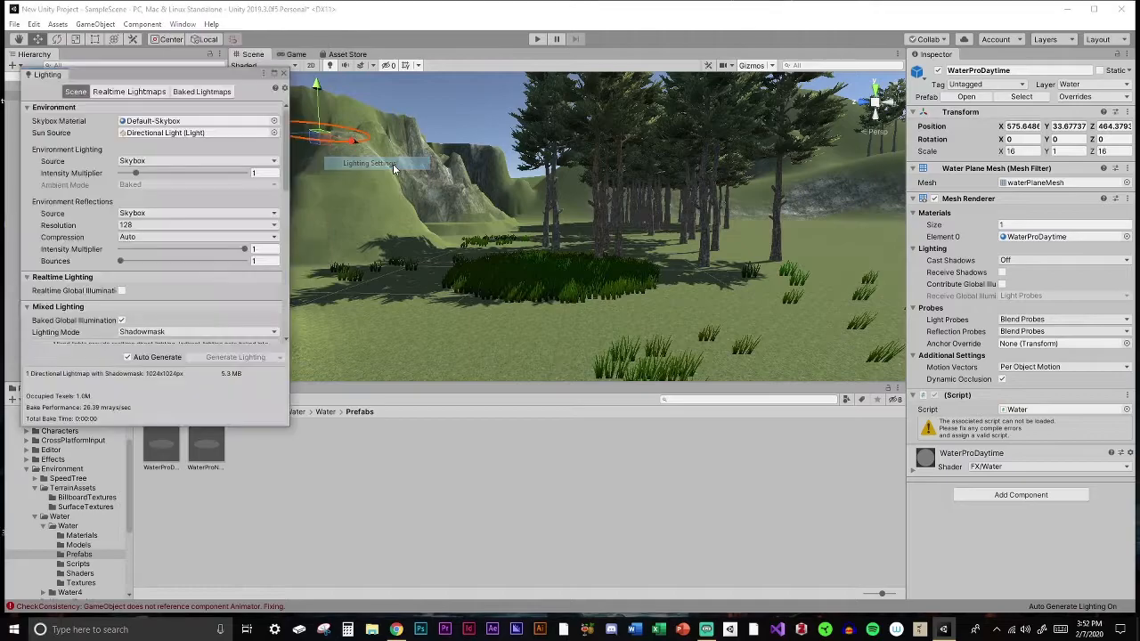
drag(183, 81, 162, 63)
right_drag(383, 228, 473, 184)
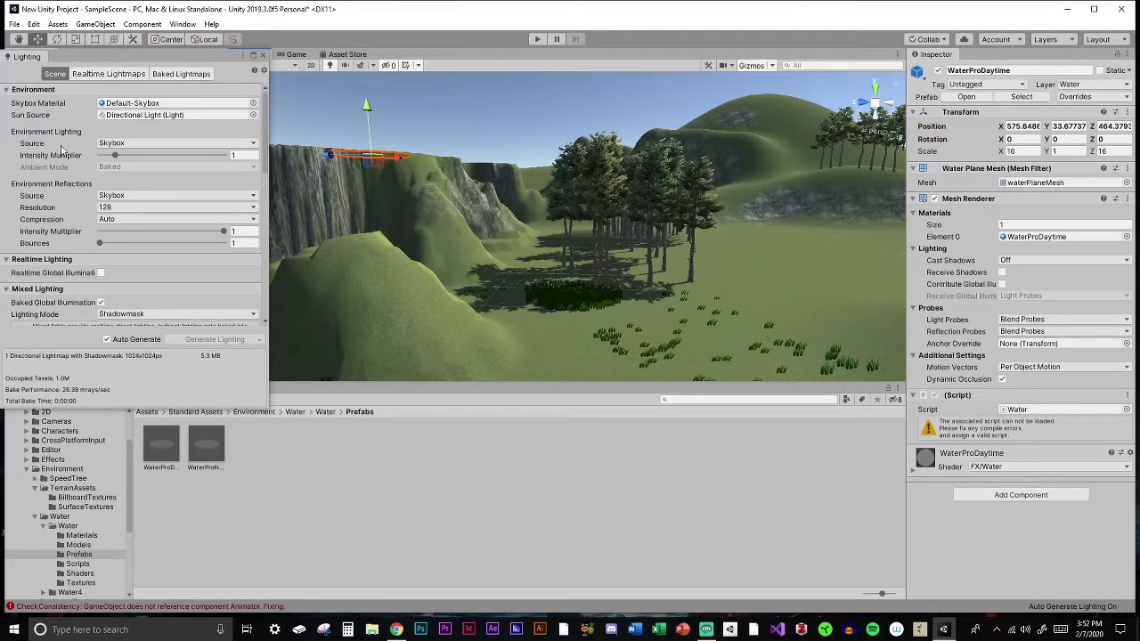
- Replace the scene's skybox material with Default-Terrain-Standard, keeping Skybox as the environment lighting source
click(251, 144)
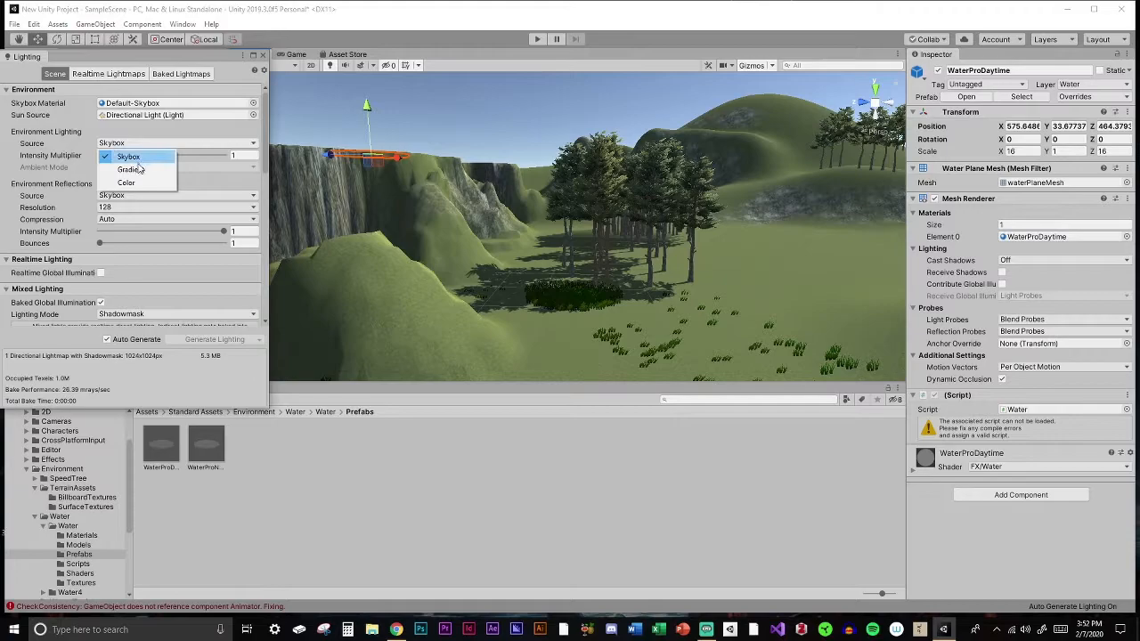
click(194, 135)
click(254, 103)
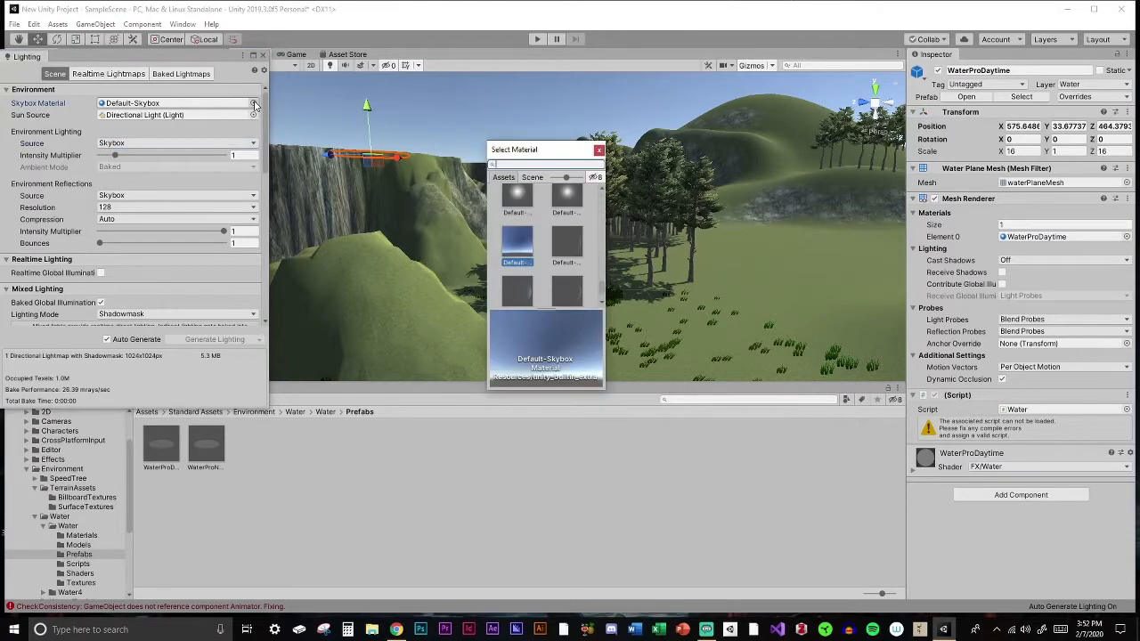
click(567, 290)
click(782, 164)
right_drag(894, 46, 648, 215)
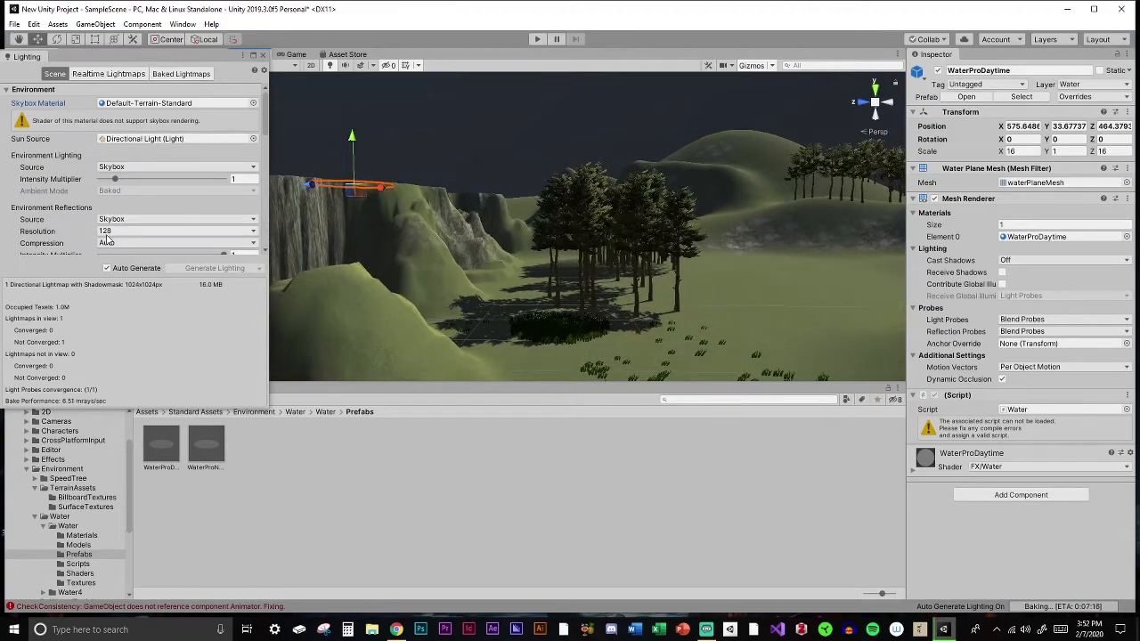
- Enable fog in the scene's other lighting settings and check its effect around the conifers
scroll(111, 235, down, 2)
scroll(86, 217, down, 6)
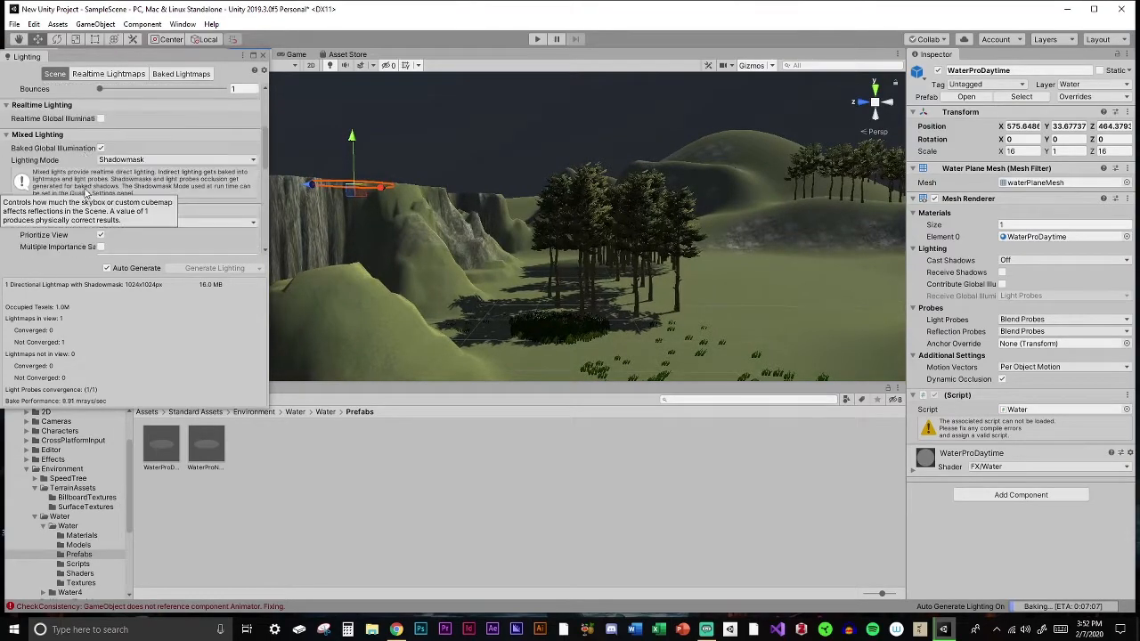
scroll(89, 231, down, 6)
scroll(79, 155, down, 15)
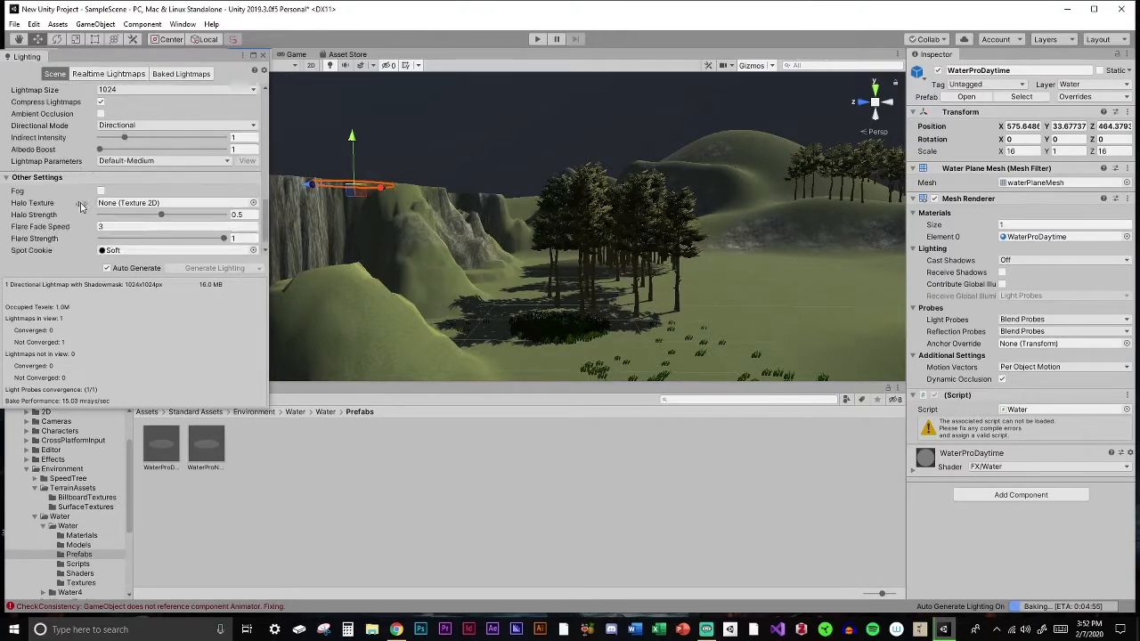
scroll(81, 206, down, 2)
click(100, 172)
click(101, 173)
click(101, 173)
right_drag(621, 276, 509, 239)
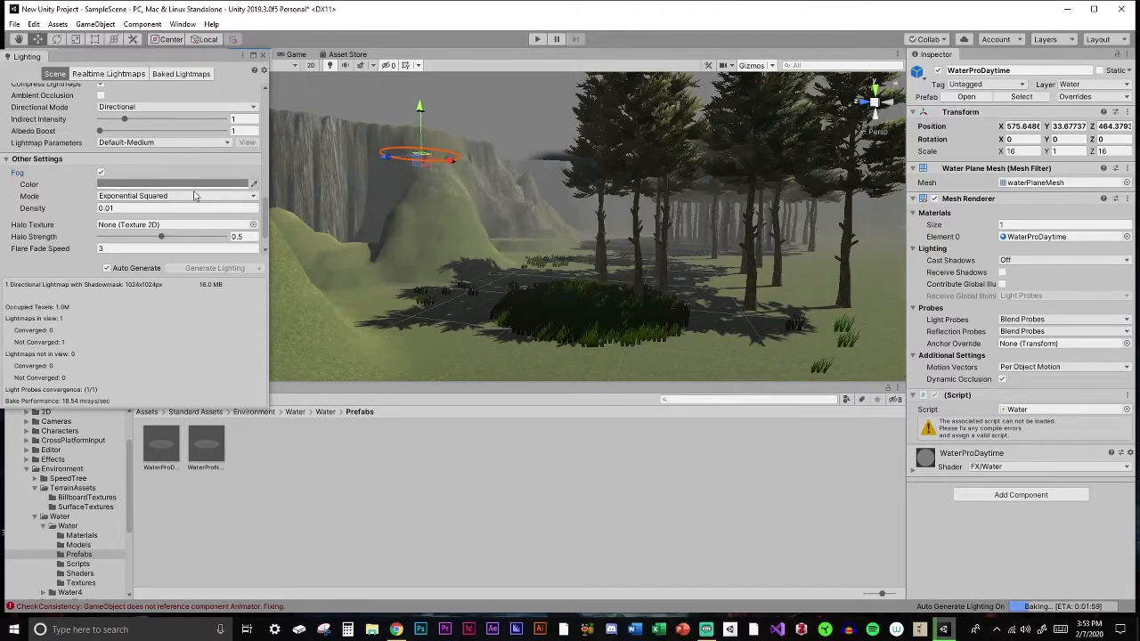
- Try sampling a fog color from the screen with the eyedropper
click(254, 185)
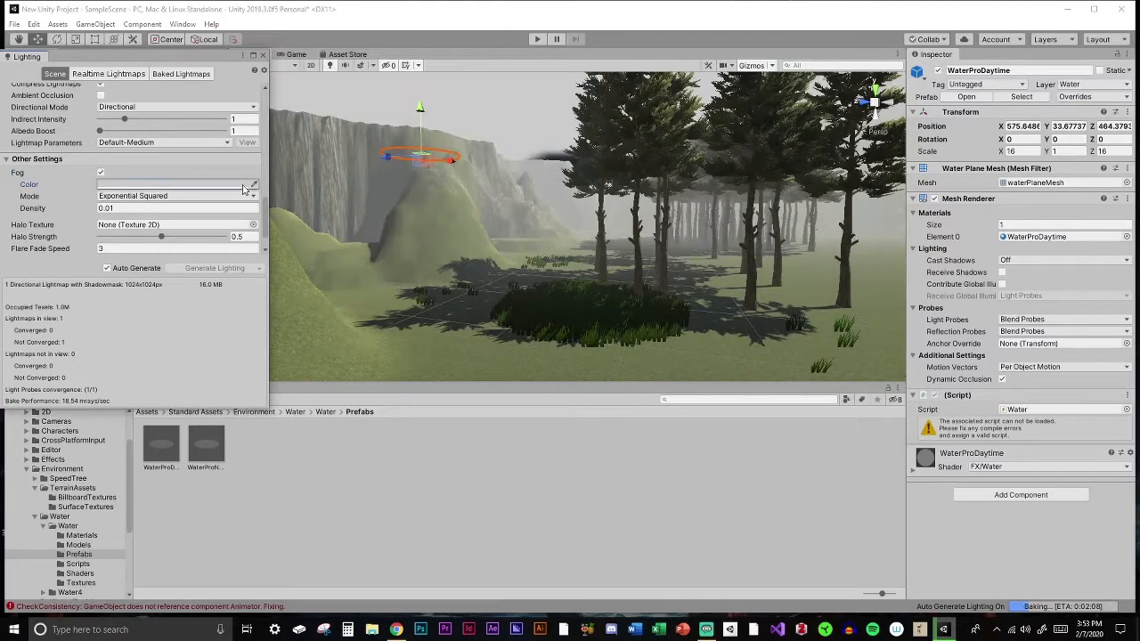
click(254, 186)
click(227, 185)
click(254, 185)
click(228, 187)
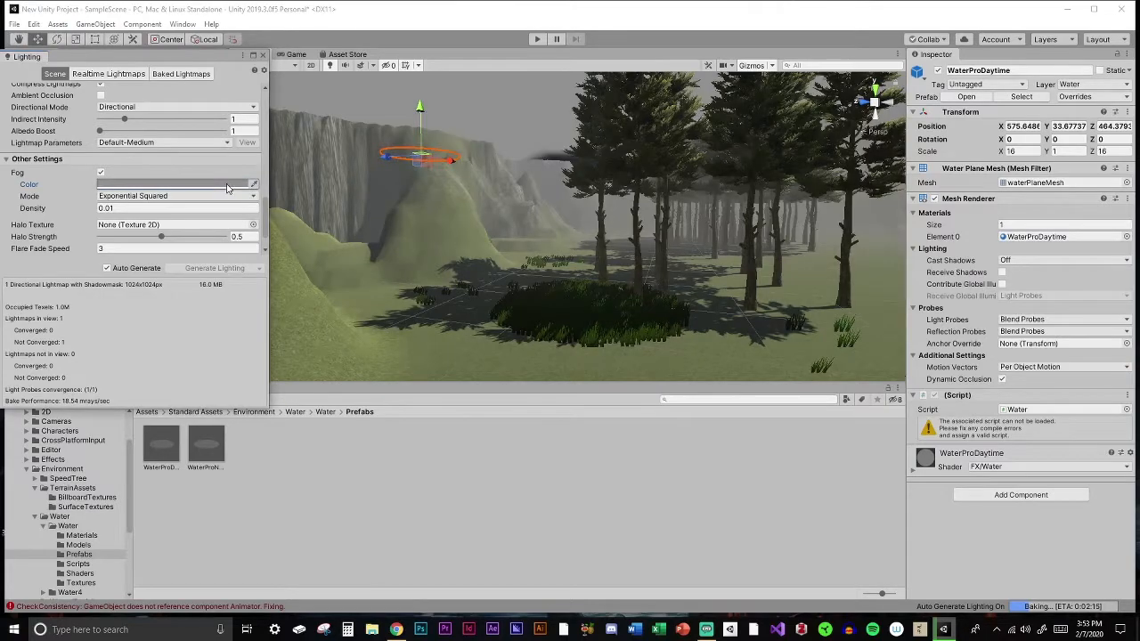
- Set the fog color to a very dark navy with hexadecimal value 030014
click(101, 184)
click(49, 166)
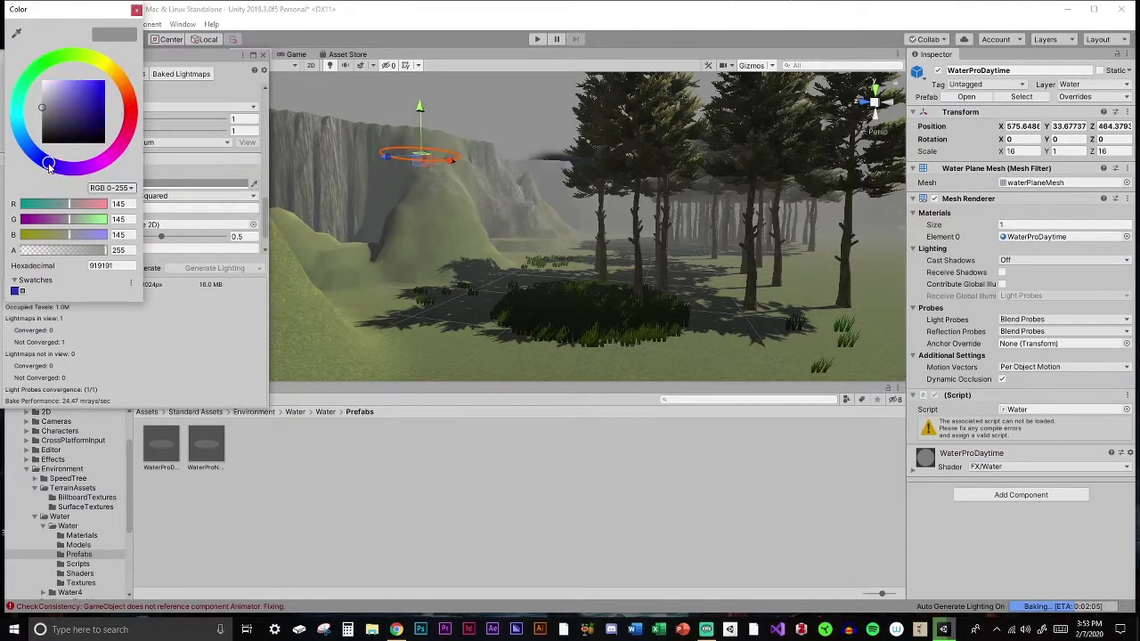
drag(64, 124, 87, 150)
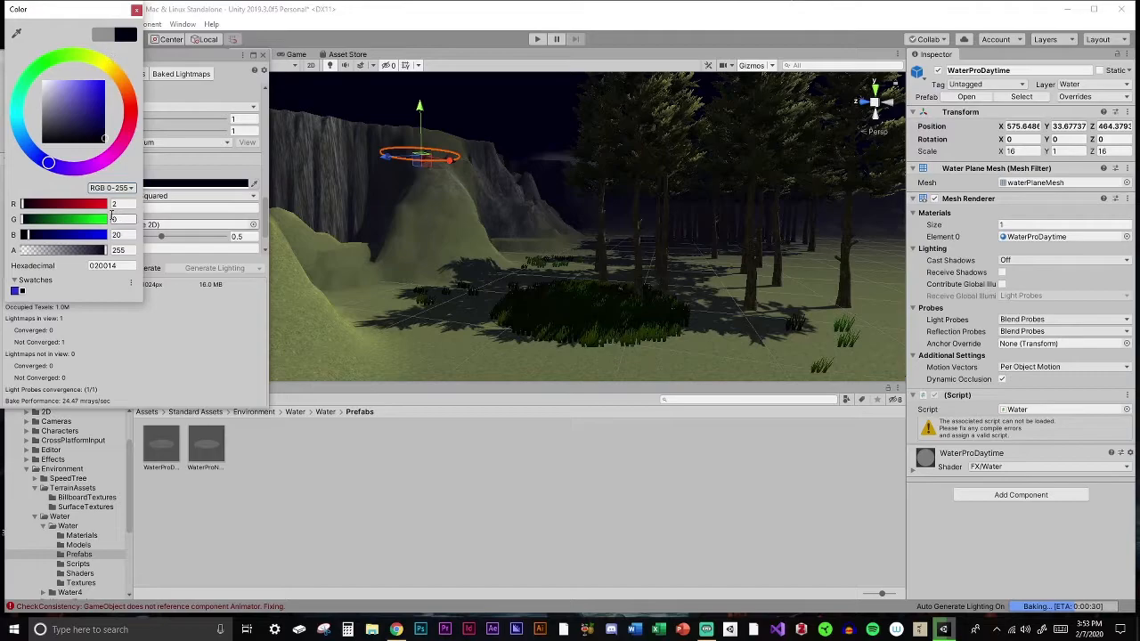
drag(51, 166, 54, 169)
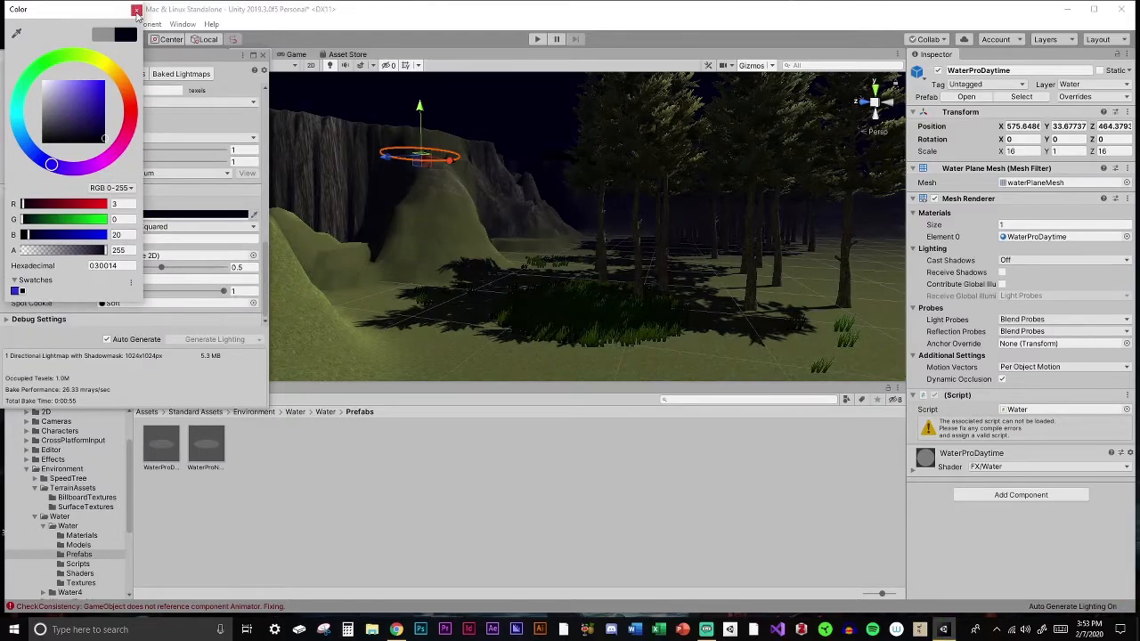
click(136, 10)
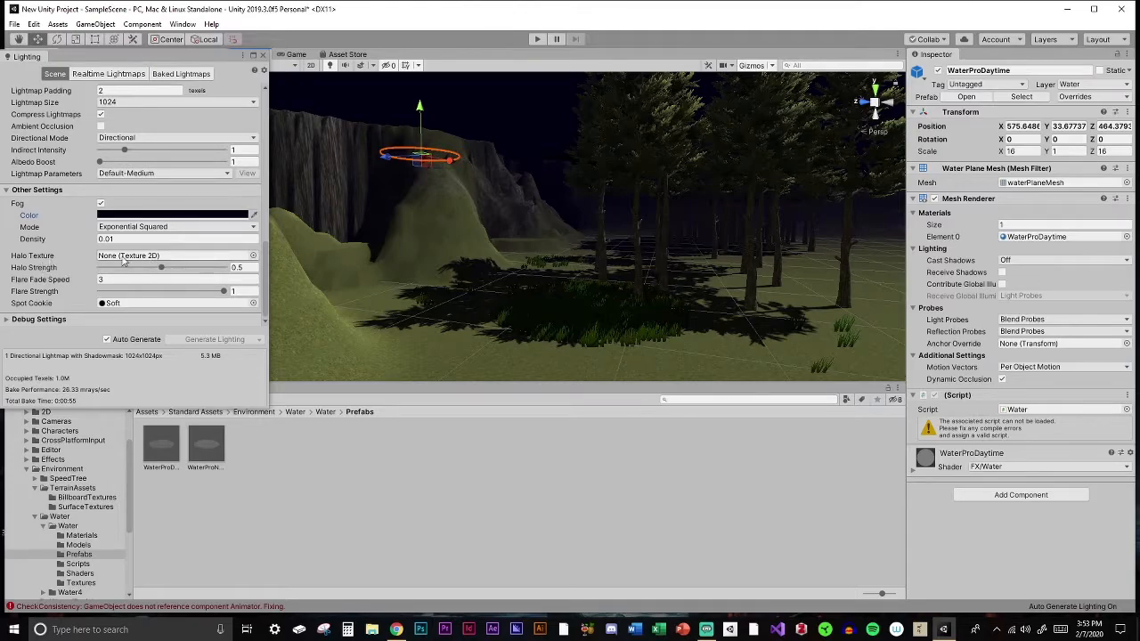
- Search the available halo textures for "hal" without assigning one
click(253, 257)
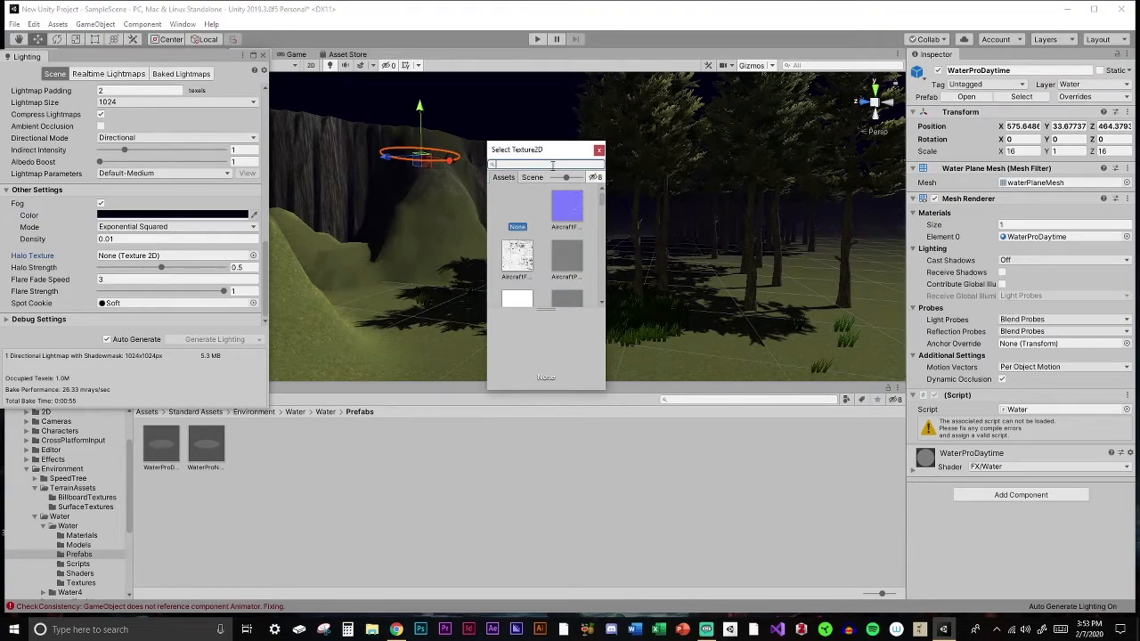
text(hal)
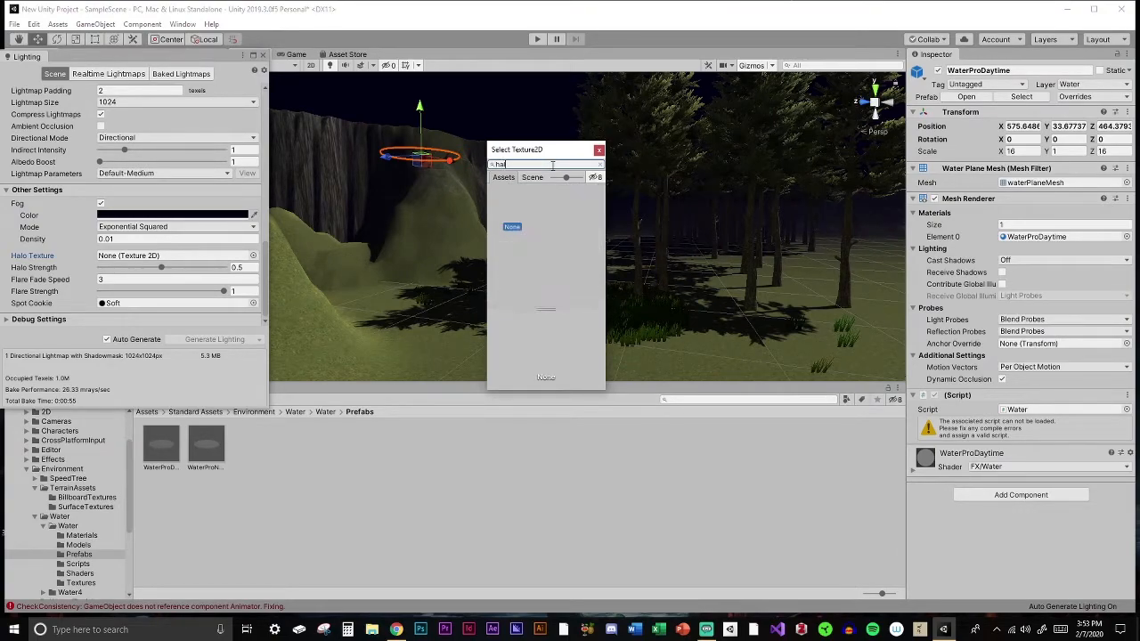
click(598, 151)
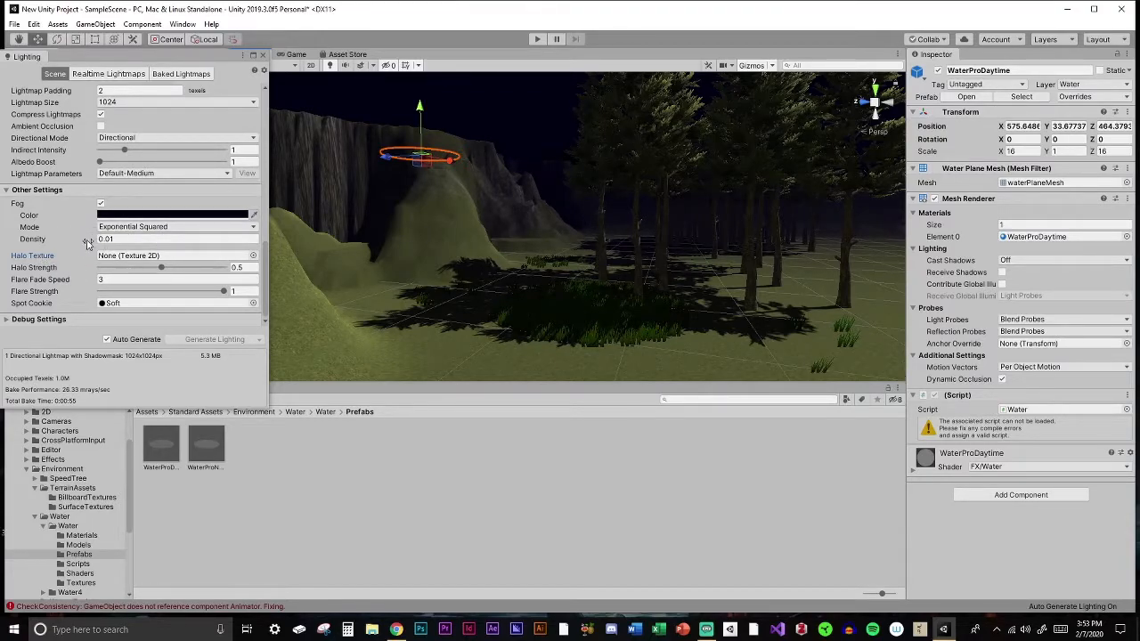
- Set the fog density to 0.015 and check the fog from several viewpoints around the trees and open ground
click(94, 245)
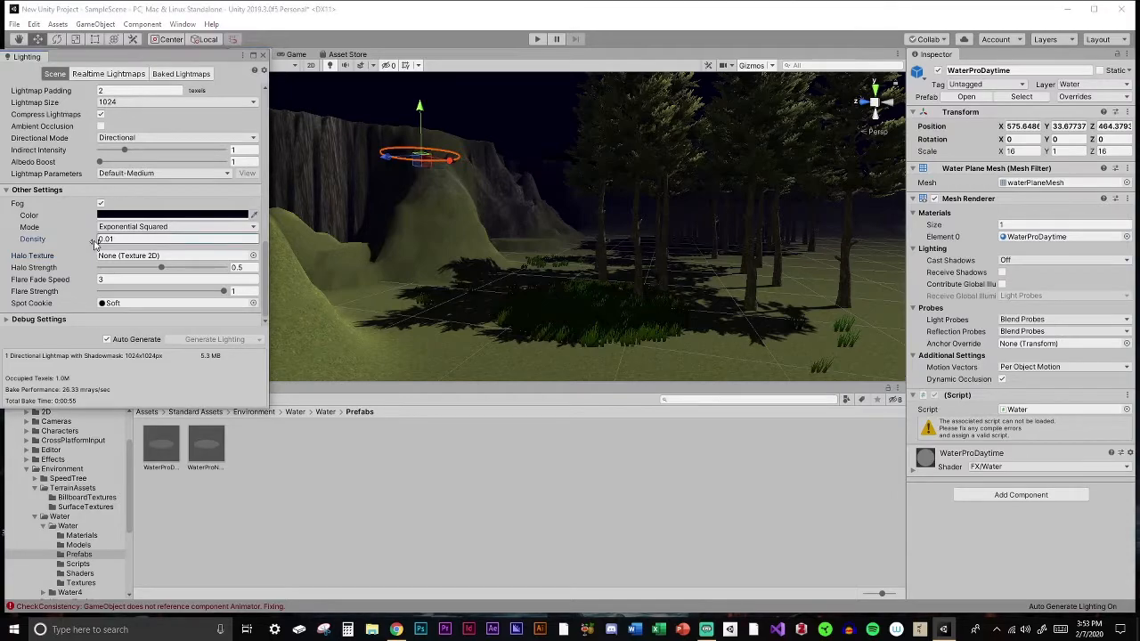
drag(96, 244, 97, 245)
key(ctrl+z)
text(5)
right_drag(418, 272, 285, 331)
right_drag(67, 333, 952, 283)
right_drag(555, 267, 569, 249)
mouse_move(461, 255)
right_down()
mouse_move(158, 255)
mouse_move(583, 245)
mouse_move(499, 229)
mouse_move(472, 261)
right_up()
right_drag(599, 308, 637, 307)
right_drag(748, 276, 660, 265)
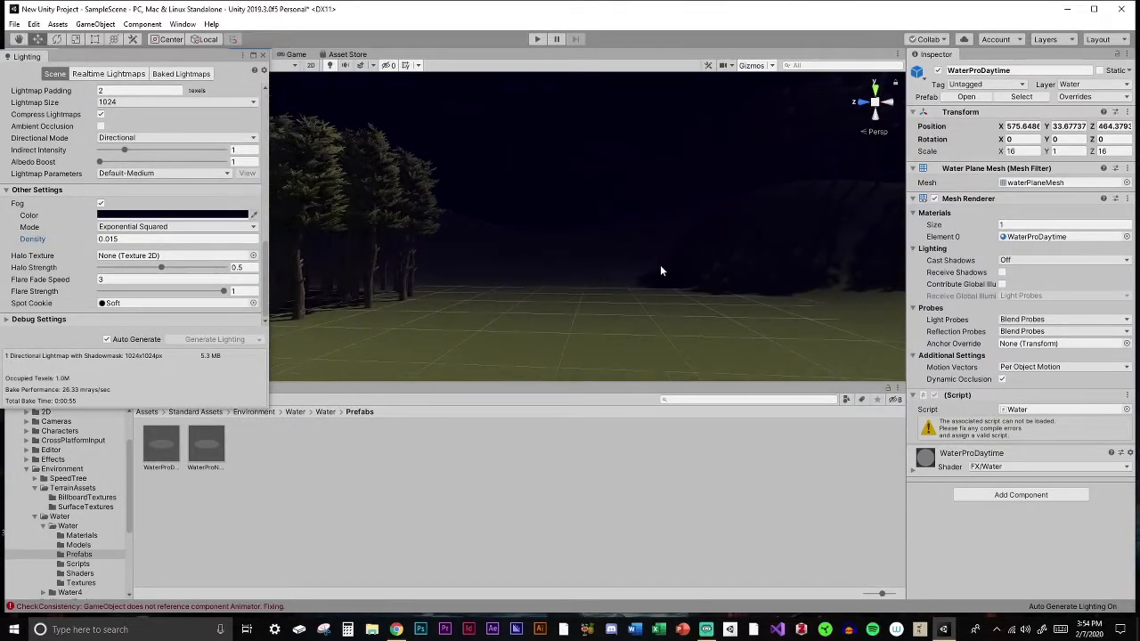